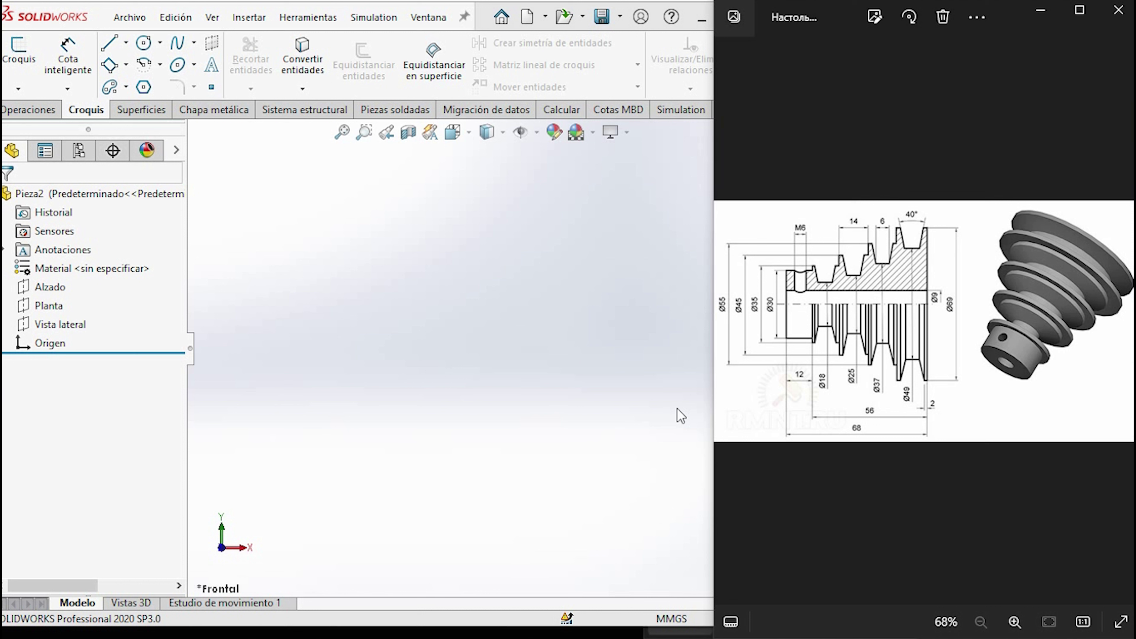
Start a new sketch on the Alzado front plane
{"action": "left_click", "coordinate": [598, 380]}
{"action": "left_click", "coordinate": [18, 49]}
{"action": "left_click", "coordinate": [388, 325]}
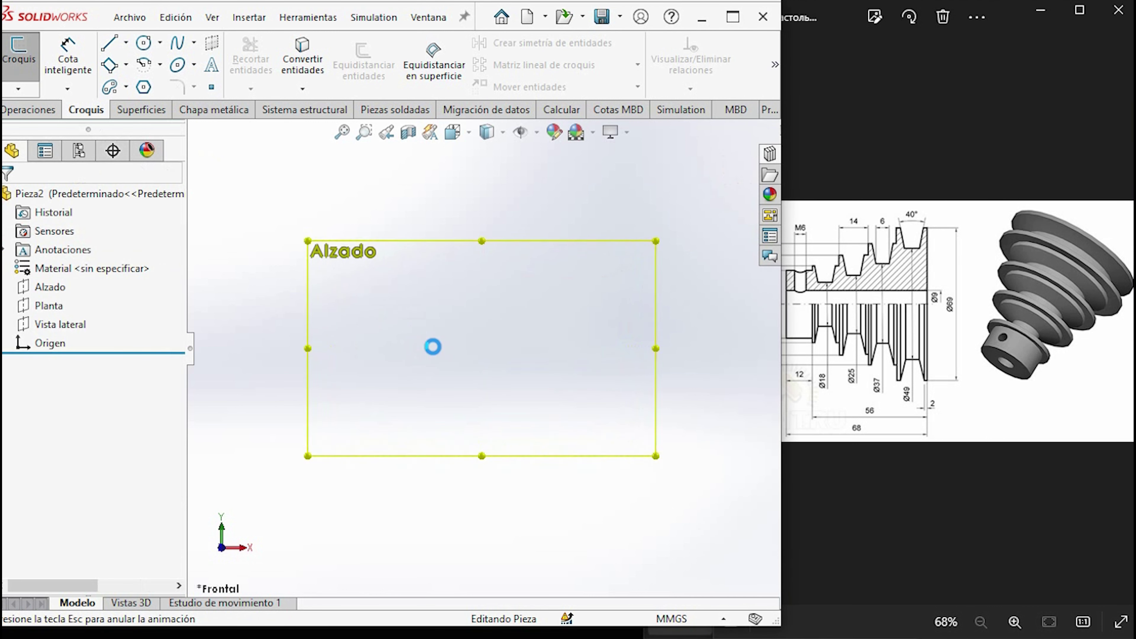
Draw a horizontal construction centerline running right from the origin
{"action": "left_click", "coordinate": [126, 42]}
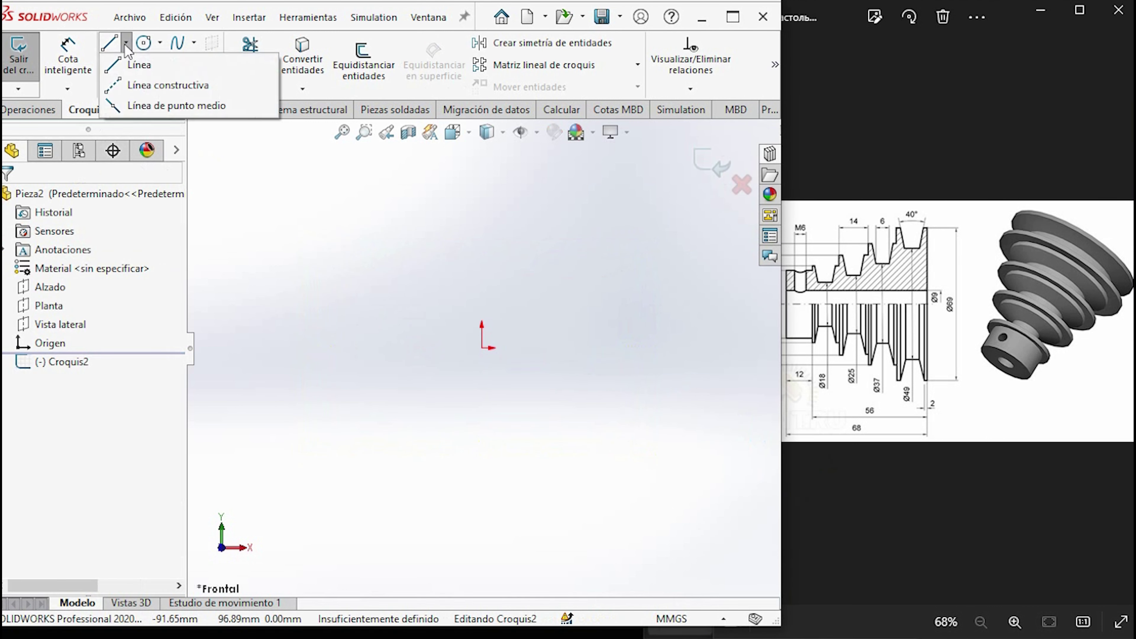
{"action": "left_click", "coordinate": [132, 86]}
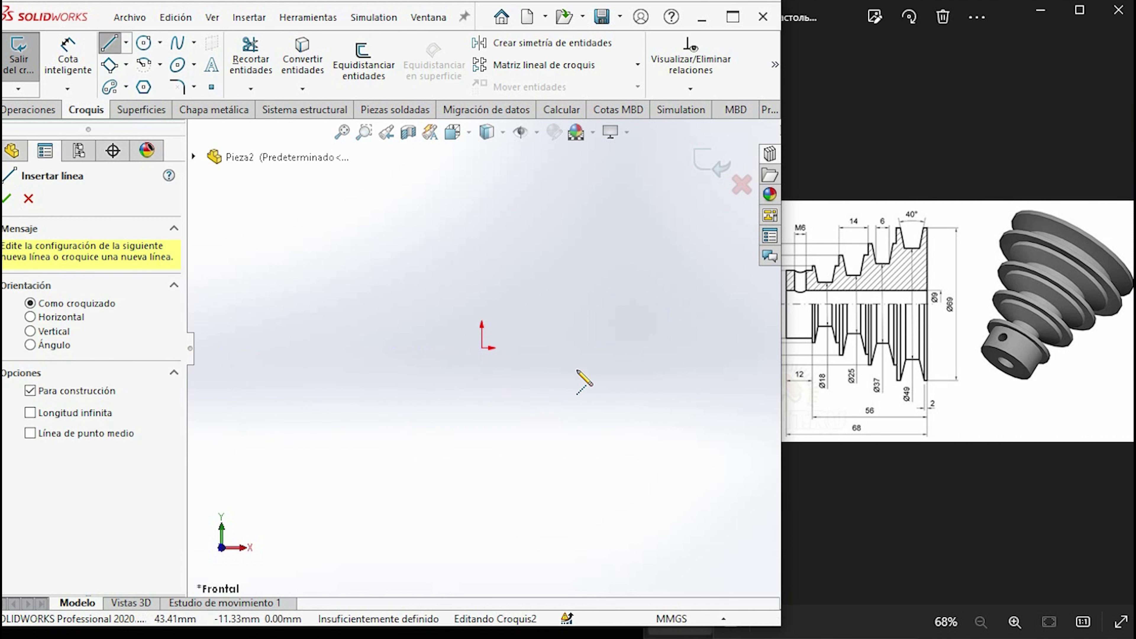
{"action": "left_click", "coordinate": [482, 348]}
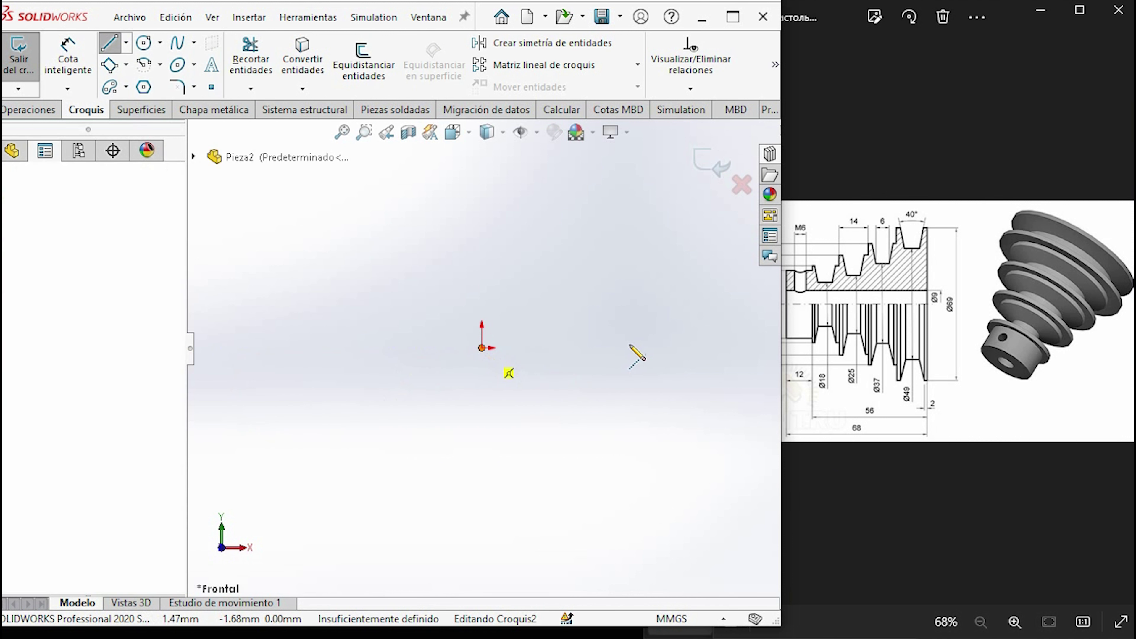
{"action": "left_click", "coordinate": [592, 348]}
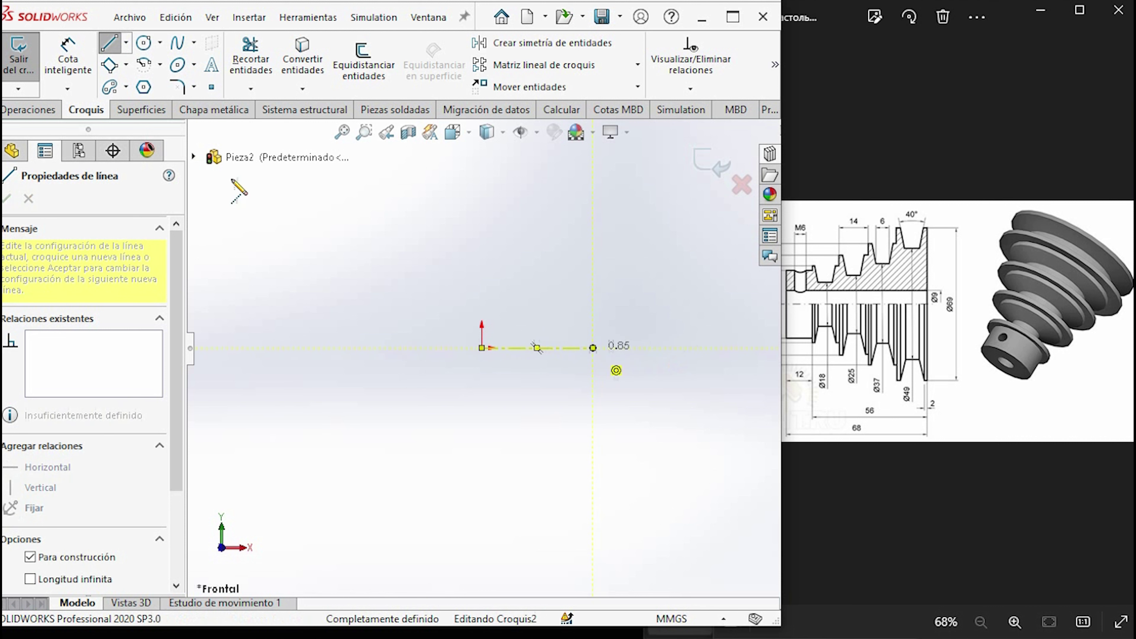
{"action": "left_click", "coordinate": [67, 56]}
{"action": "key", "text": "l"}
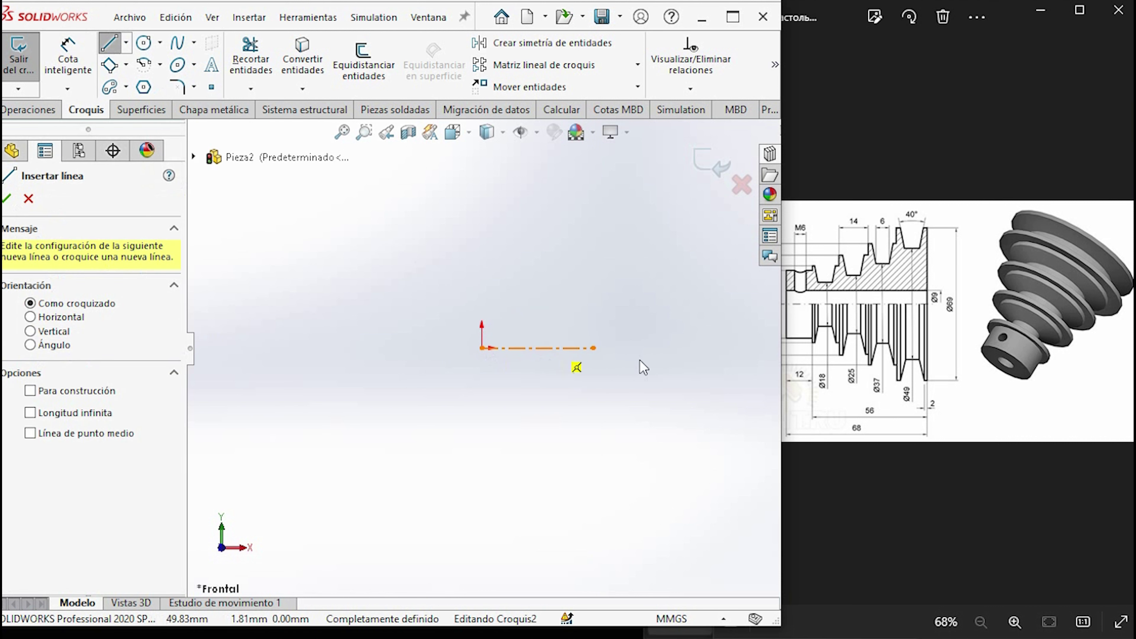
{"action": "scroll", "coordinate": [924, 320], "scroll_direction": "up", "scroll_amount": 3}
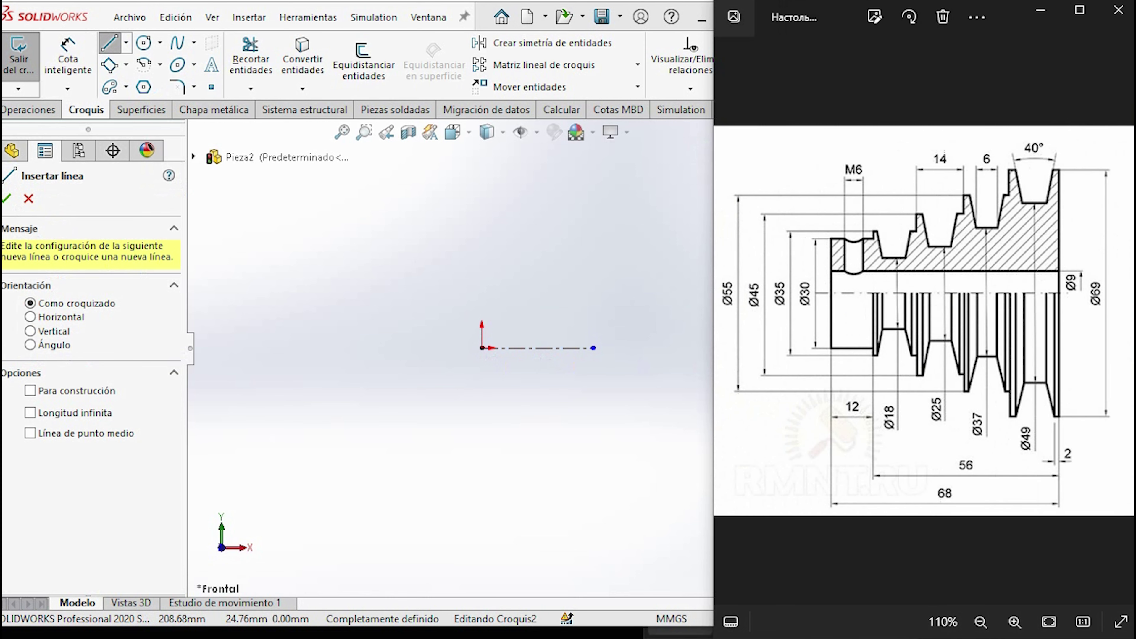
Draw the connected outline from the origin: vertical edge, step, rise, V-groove sides and short top edge
{"action": "left_click", "coordinate": [482, 347]}
{"action": "left_click", "coordinate": [481, 252]}
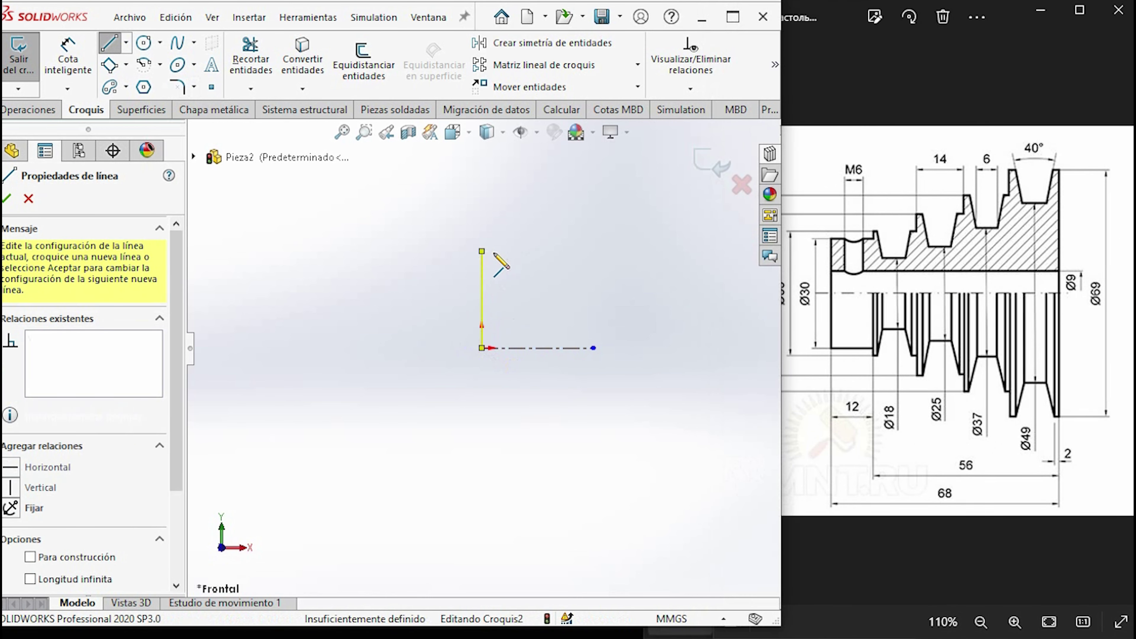
{"action": "left_click", "coordinate": [528, 252]}
{"action": "left_click", "coordinate": [528, 223]}
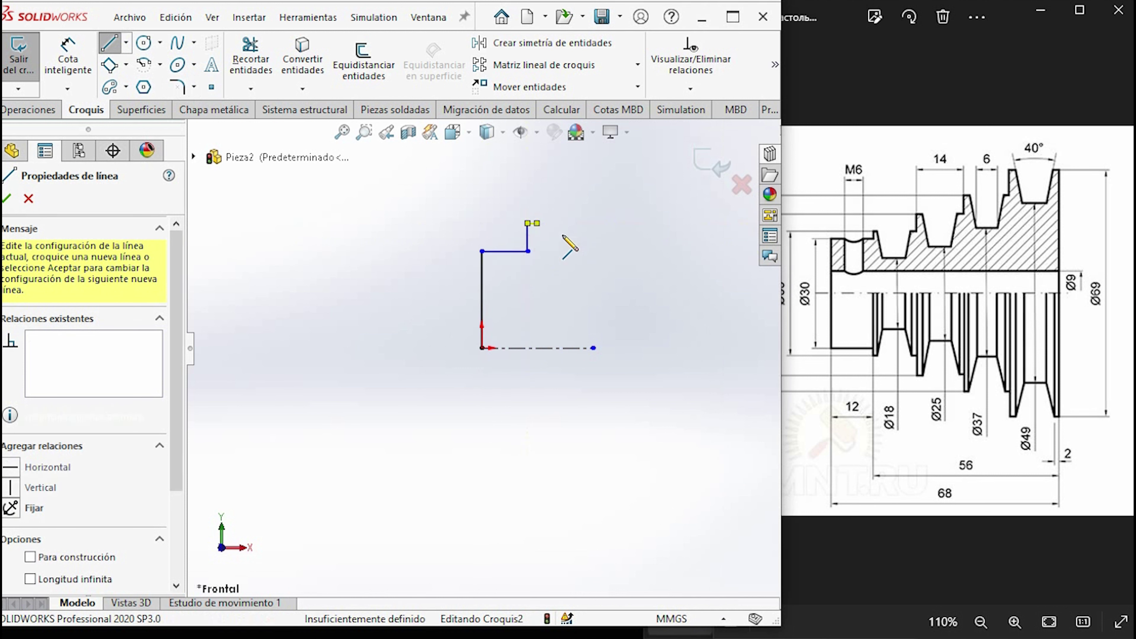
{"action": "left_click", "coordinate": [564, 282]}
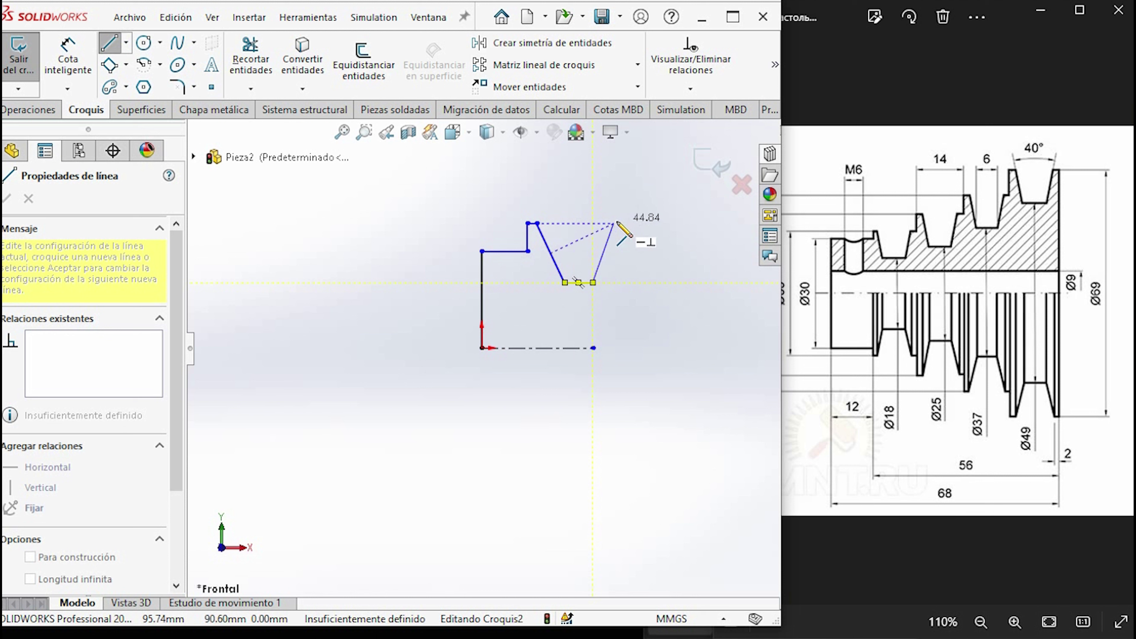
{"action": "left_click", "coordinate": [613, 222]}
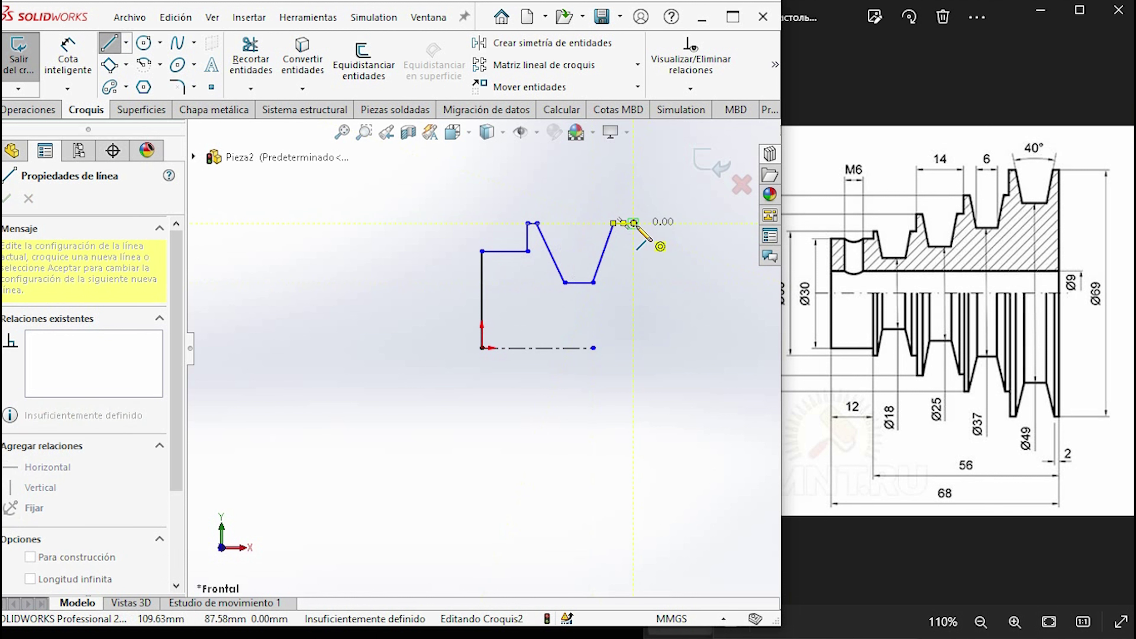
{"action": "left_click", "coordinate": [634, 222]}
{"action": "key", "text": "Escape"}
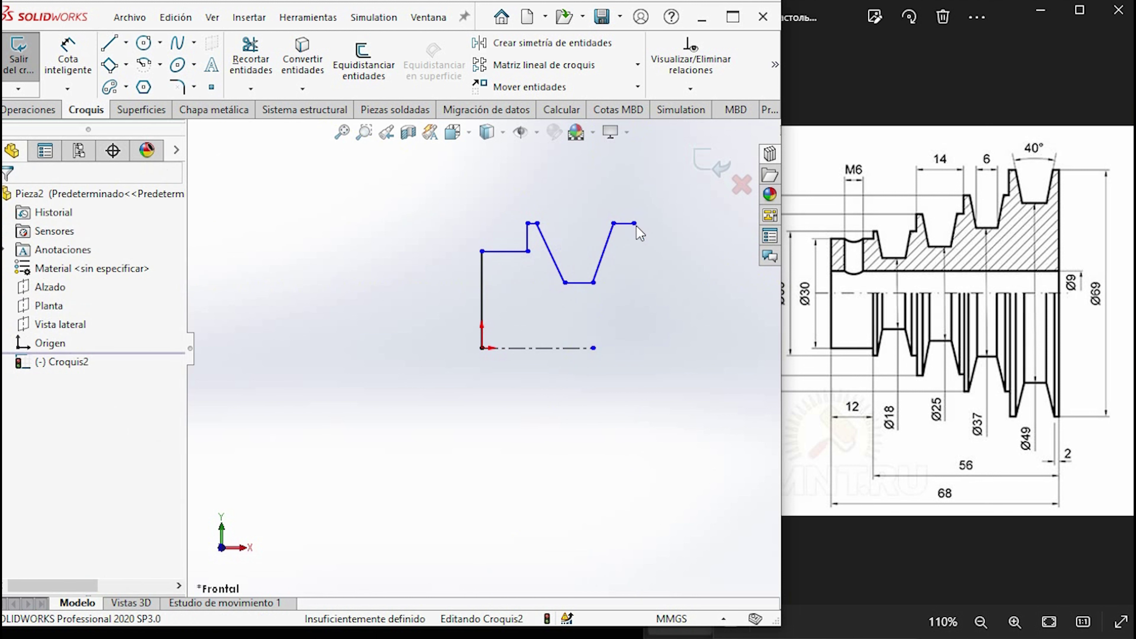
Dimension the first step against the centerline as diameter 30
{"action": "left_click", "coordinate": [68, 59]}
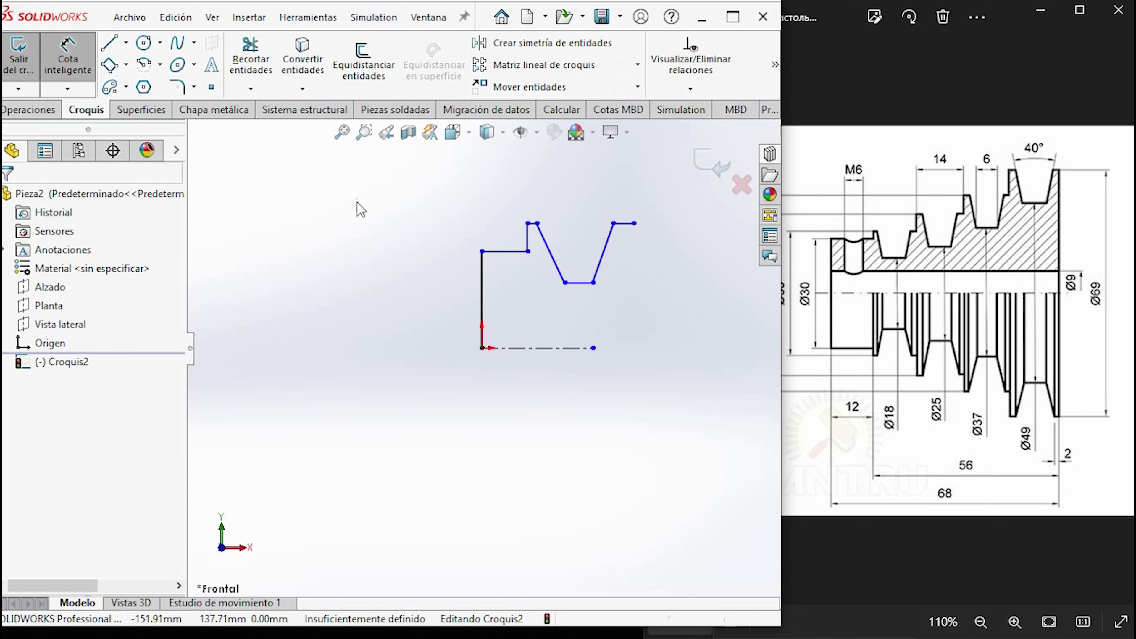
{"action": "left_click", "coordinate": [483, 252]}
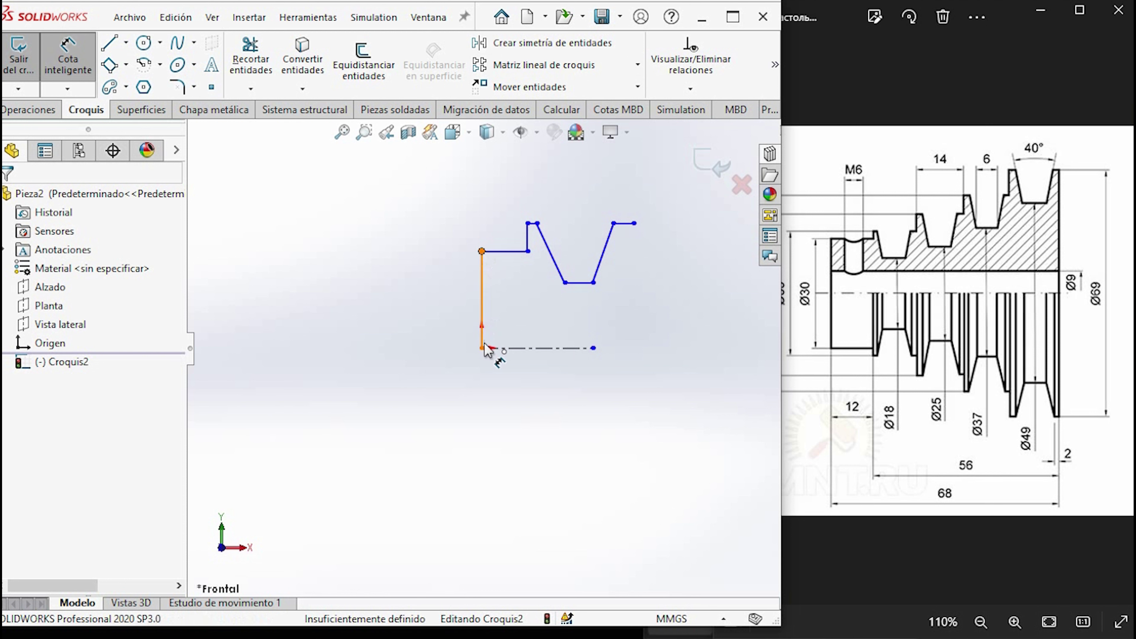
{"action": "left_click", "coordinate": [483, 349]}
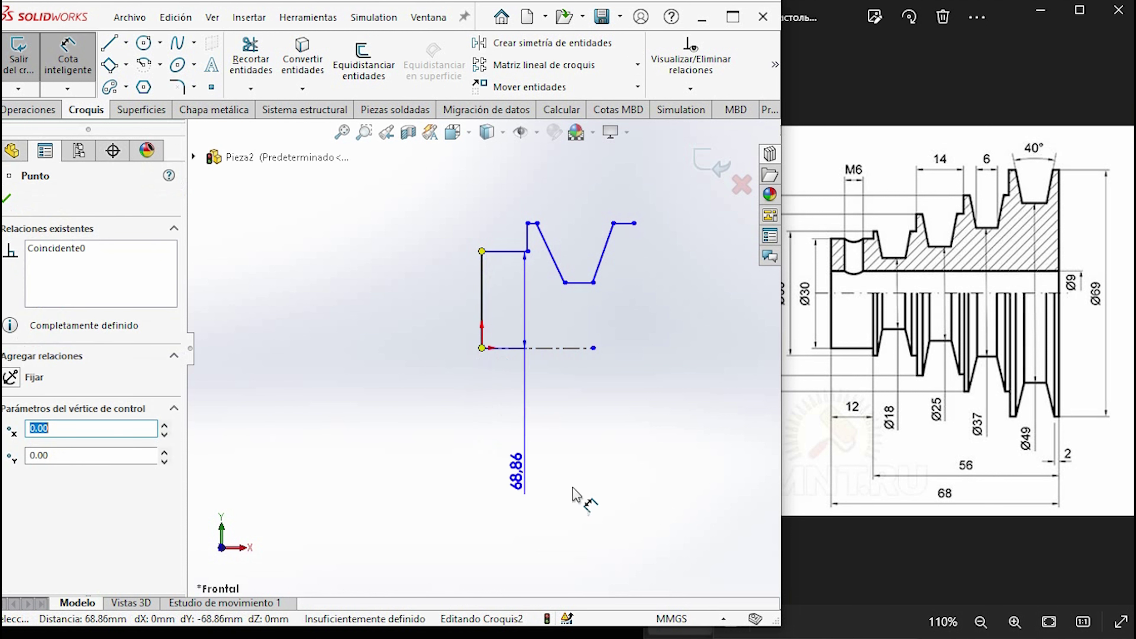
{"action": "key", "text": "Escape"}
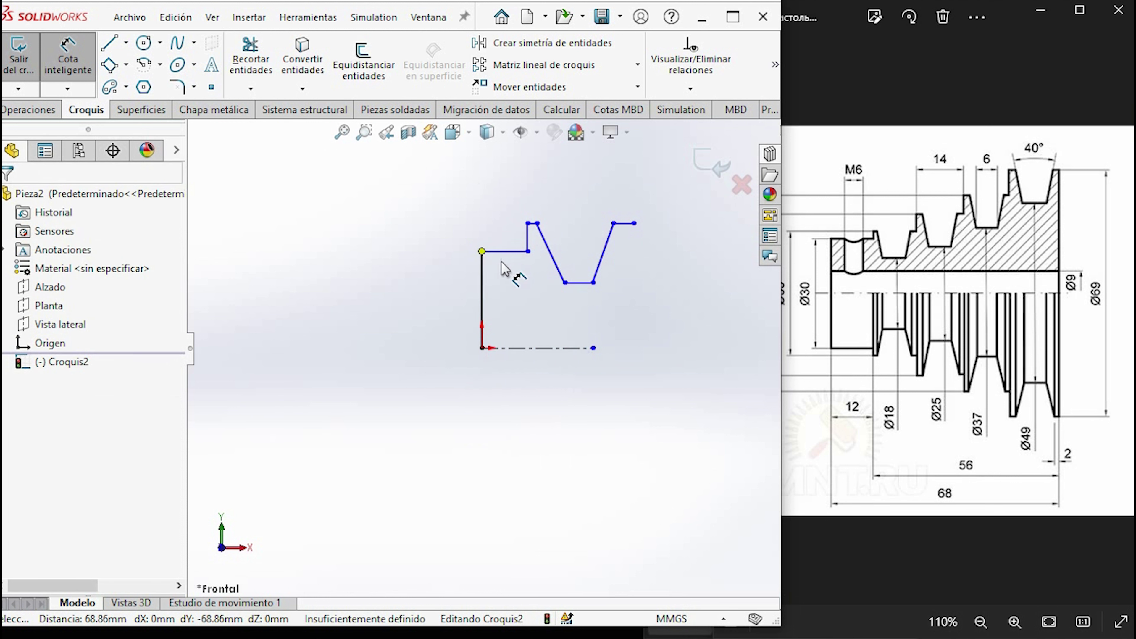
{"action": "left_click", "coordinate": [502, 252]}
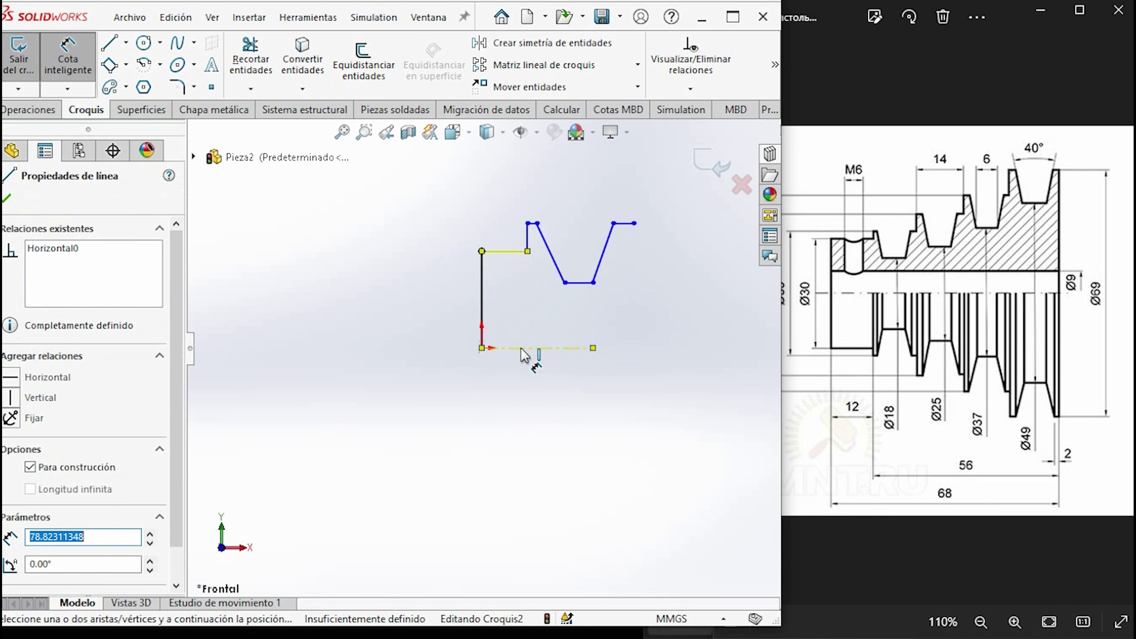
{"action": "left_click", "coordinate": [528, 349]}
{"action": "left_click", "coordinate": [67, 58]}
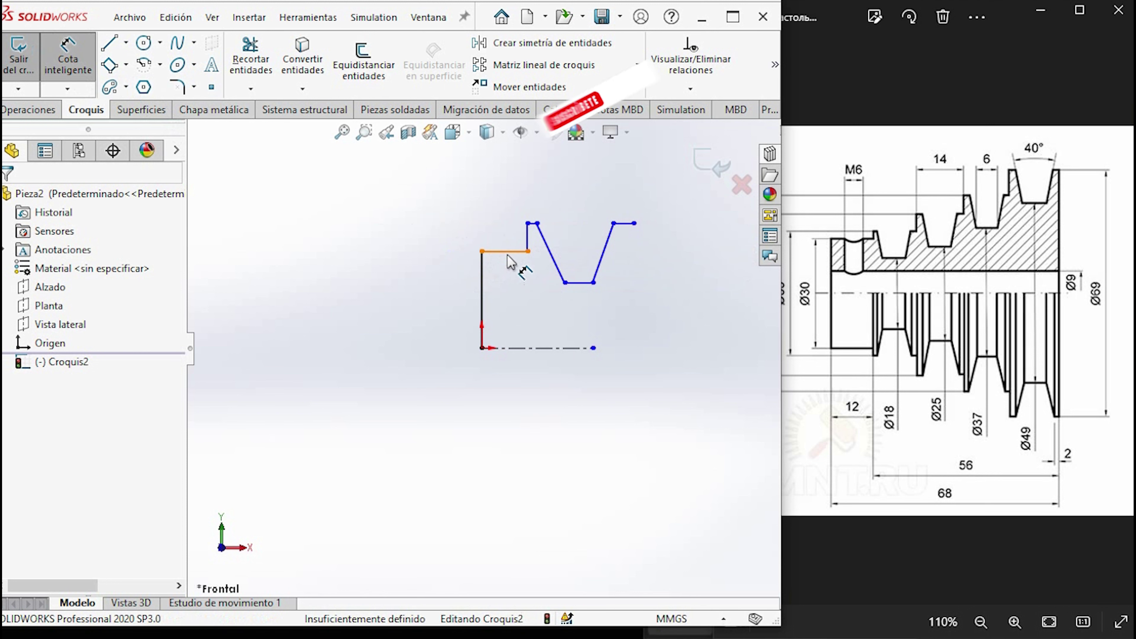
{"action": "left_click", "coordinate": [514, 252]}
{"action": "left_click", "coordinate": [557, 349]}
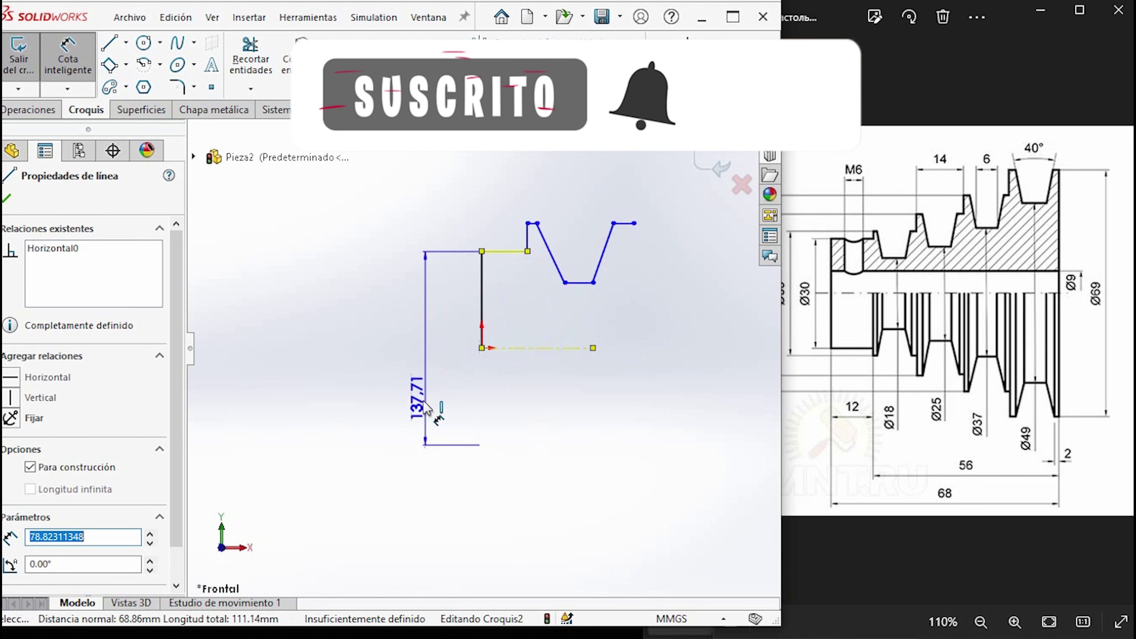
{"action": "left_click", "coordinate": [419, 409]}
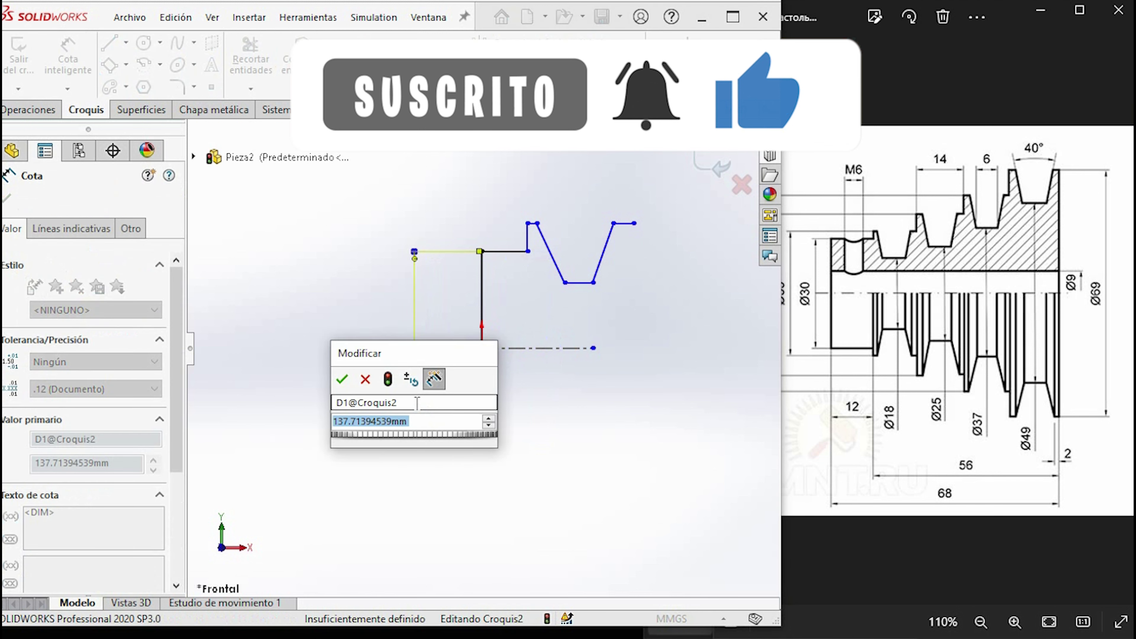
{"action": "type", "text": "30"}
{"action": "key", "text": "Return"}
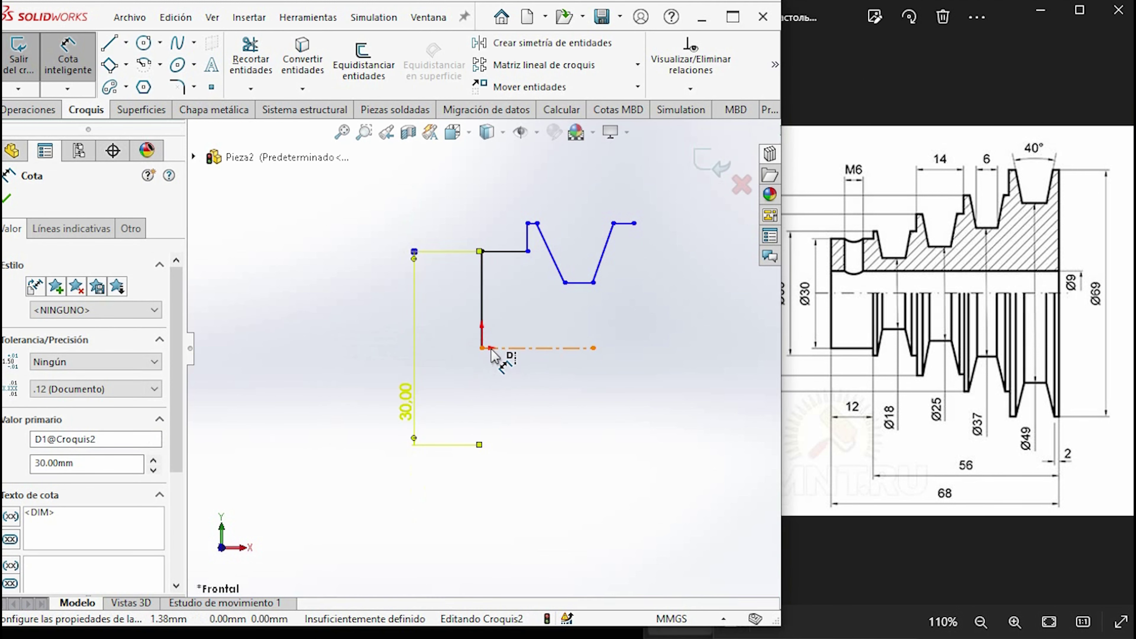
Dimension the step length as 12 and the second step diameter as 35
{"action": "scroll", "coordinate": [485, 351], "scroll_direction": "up", "scroll_amount": 1}
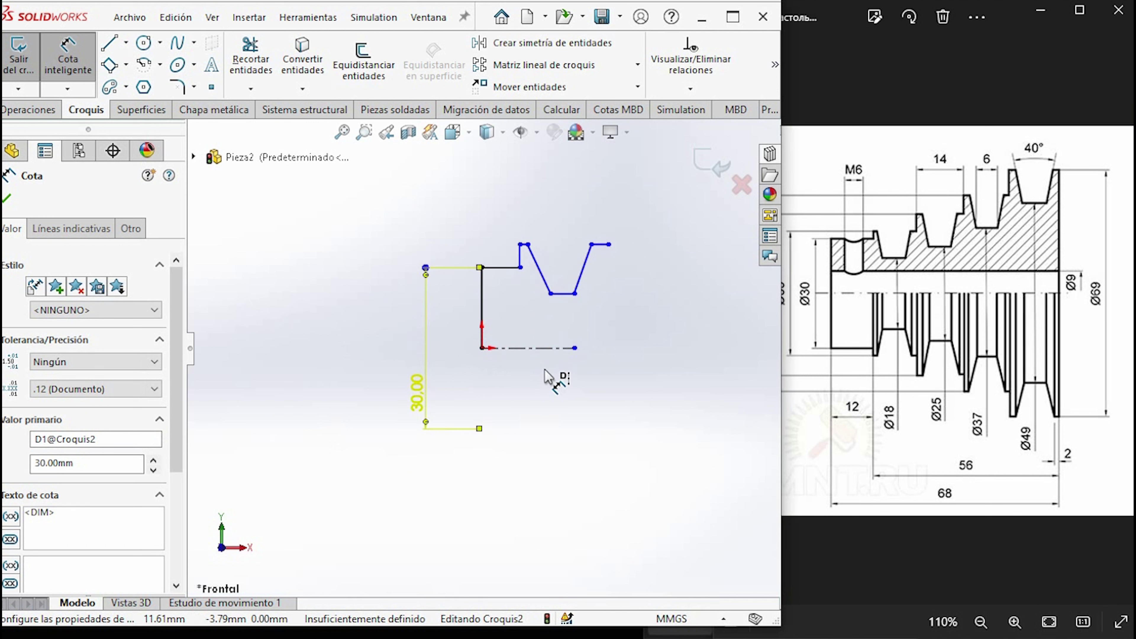
{"action": "left_click", "coordinate": [500, 267]}
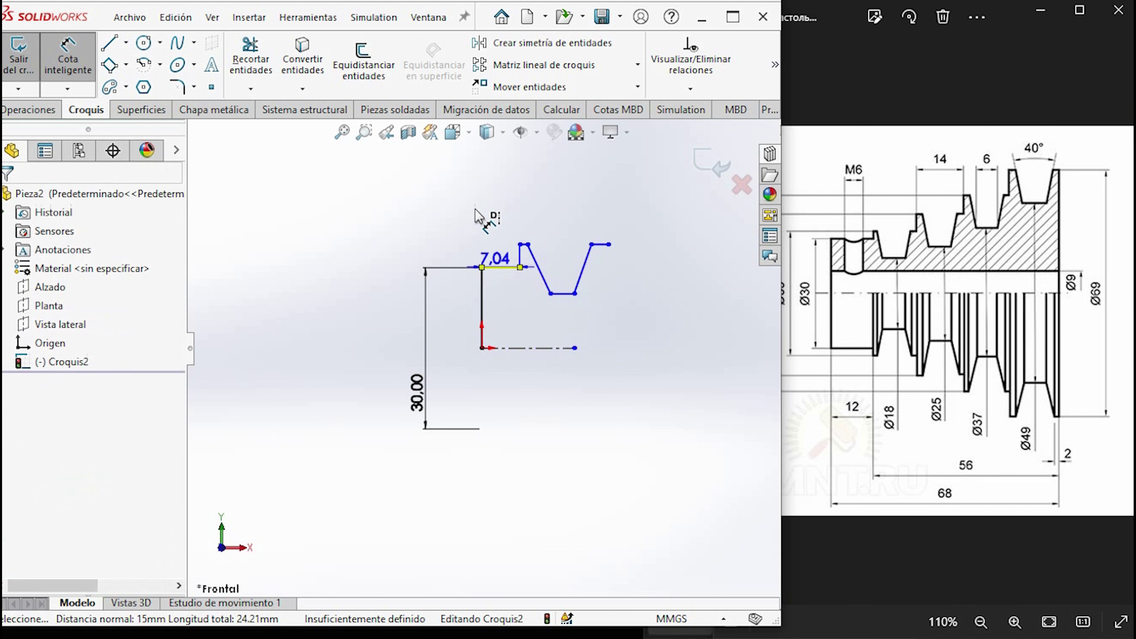
{"action": "left_click", "coordinate": [366, 229]}
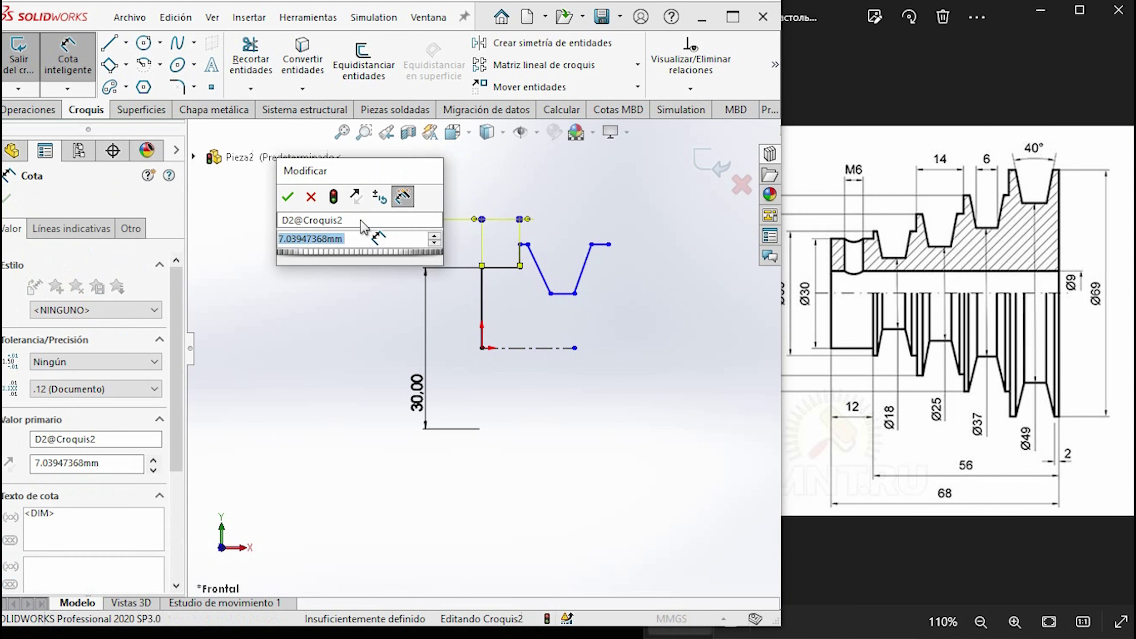
{"action": "type", "text": "12"}
{"action": "key", "text": "Return"}
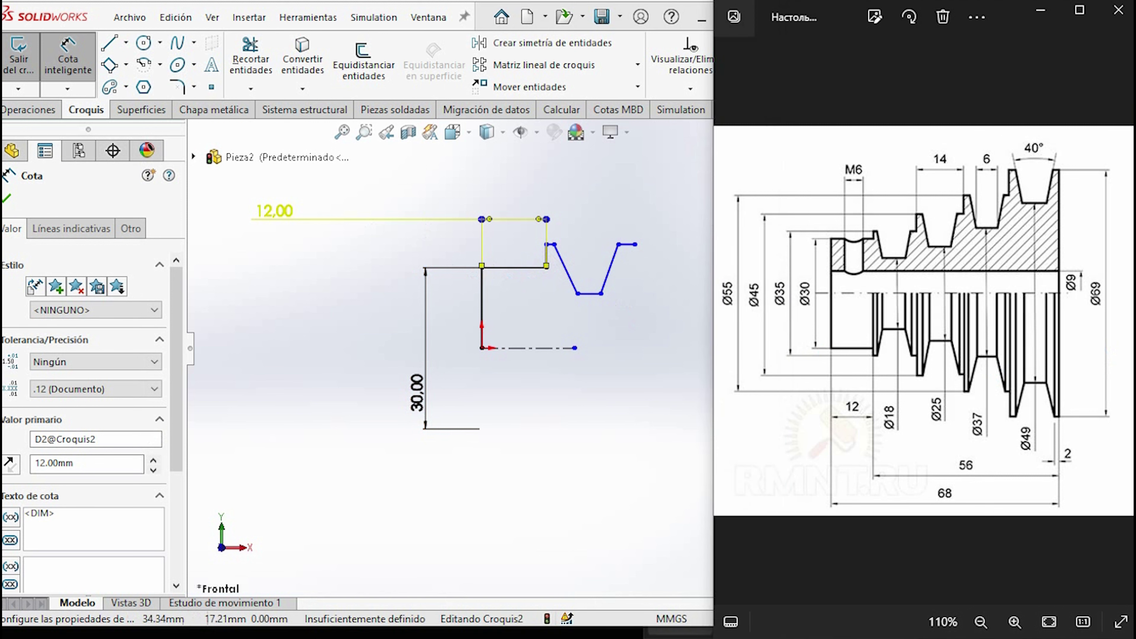
{"action": "left_click", "coordinate": [546, 244]}
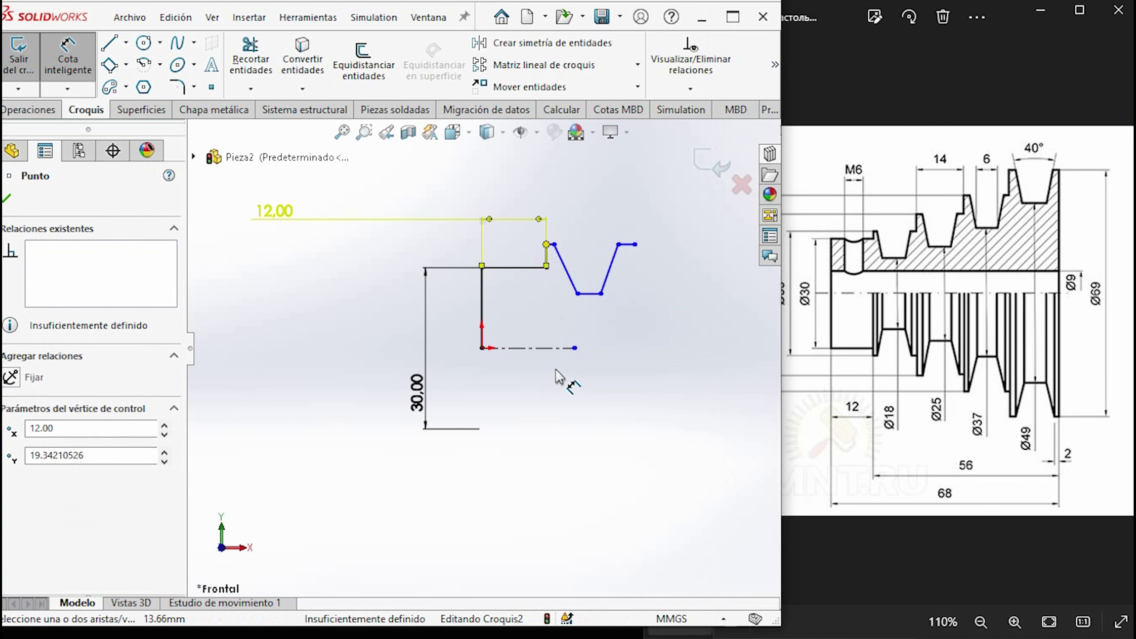
{"action": "left_click", "coordinate": [563, 350]}
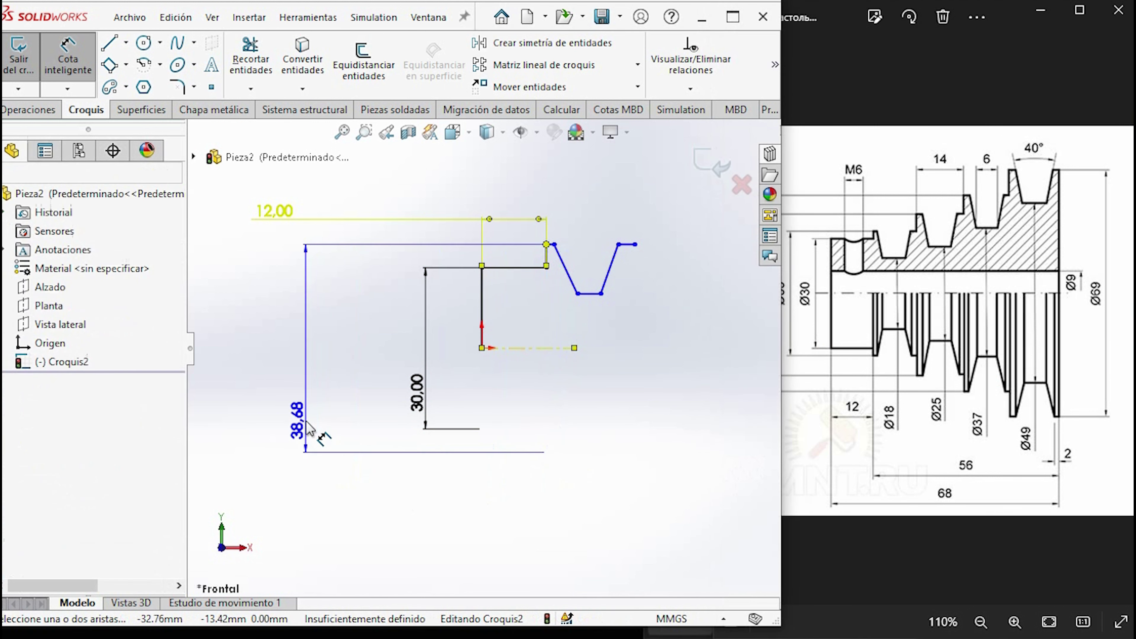
{"action": "left_click", "coordinate": [308, 427]}
{"action": "type", "text": "35"}
{"action": "key", "text": "Return"}
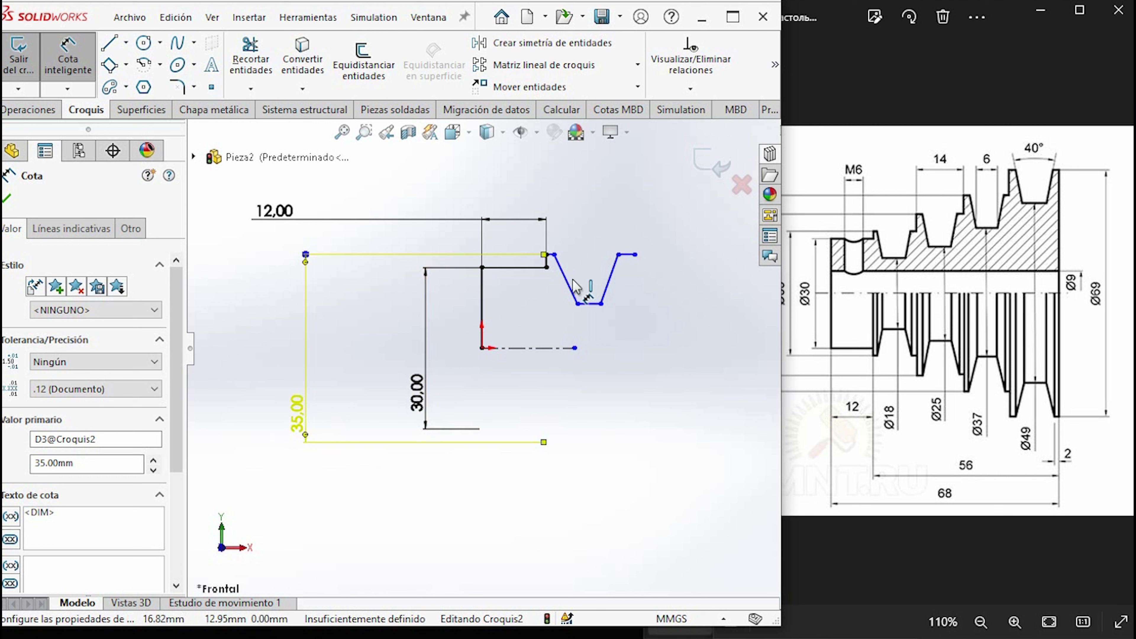
{"action": "left_click", "coordinate": [571, 291]}
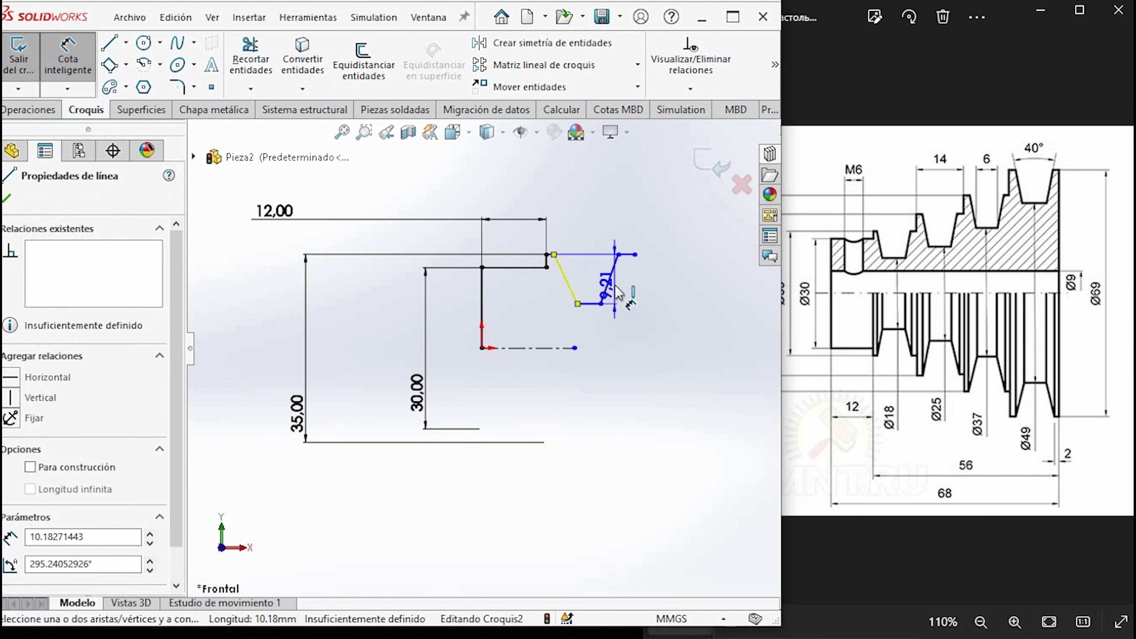
Set the angle between the V-groove's slanted sides to 40°
{"action": "left_click", "coordinate": [611, 287]}
{"action": "left_click", "coordinate": [602, 203]}
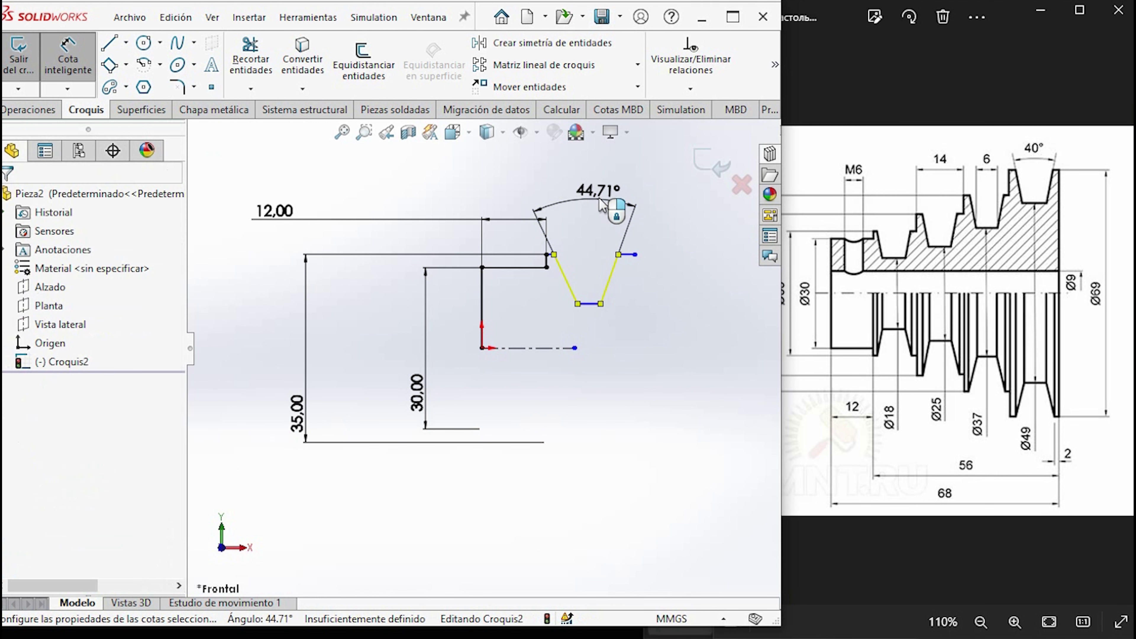
{"action": "type", "text": "40"}
{"action": "key", "text": "Return"}
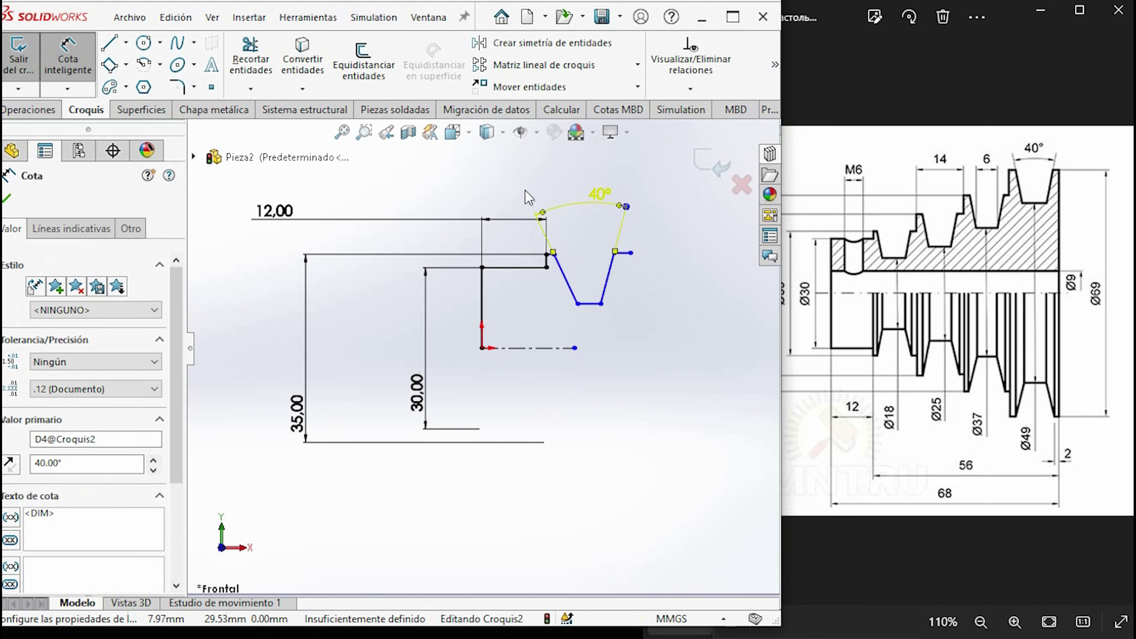
{"action": "key", "text": "Escape"}
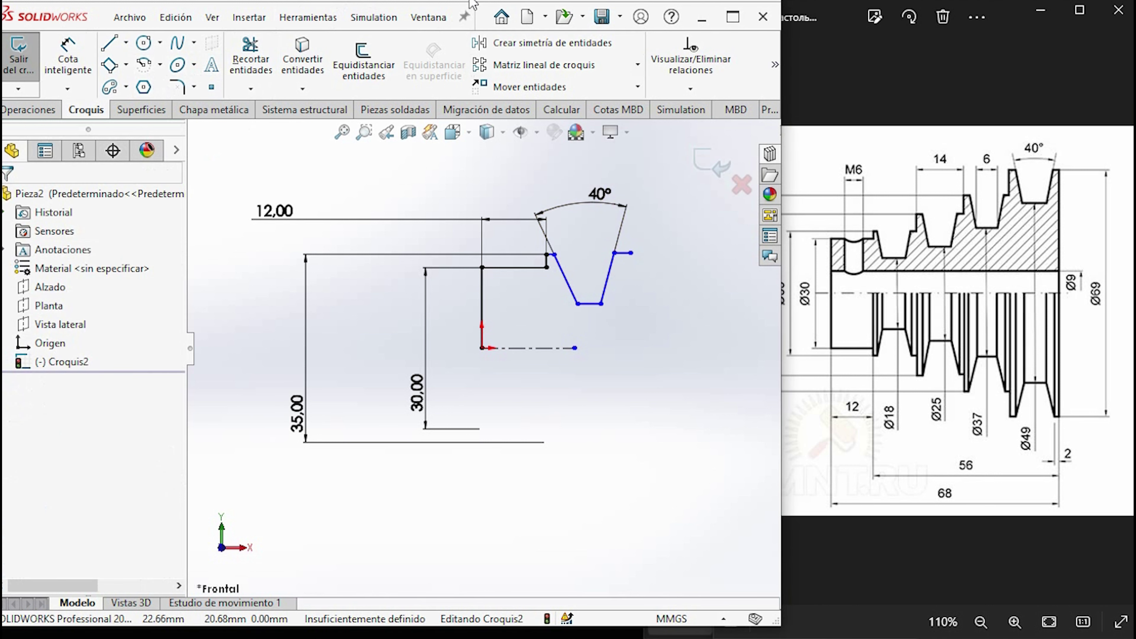
Make the groove's slanted sides equal and level their top endpoints horizontally
{"action": "left_click", "coordinate": [567, 276]}
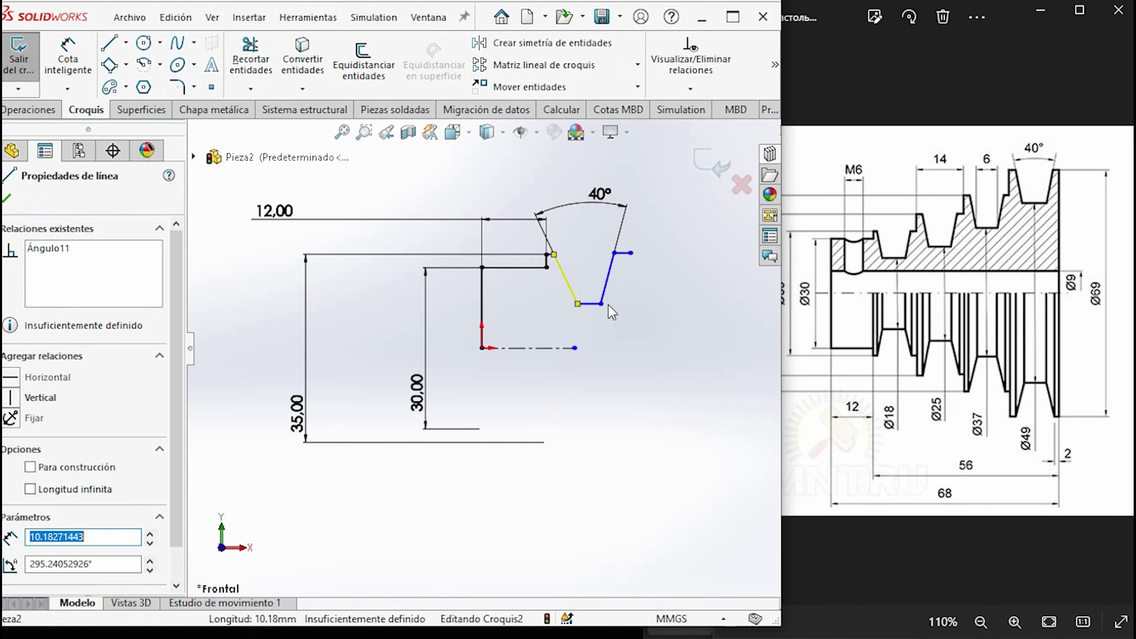
{"action": "left_click", "coordinate": [609, 296], "text": "ctrl"}
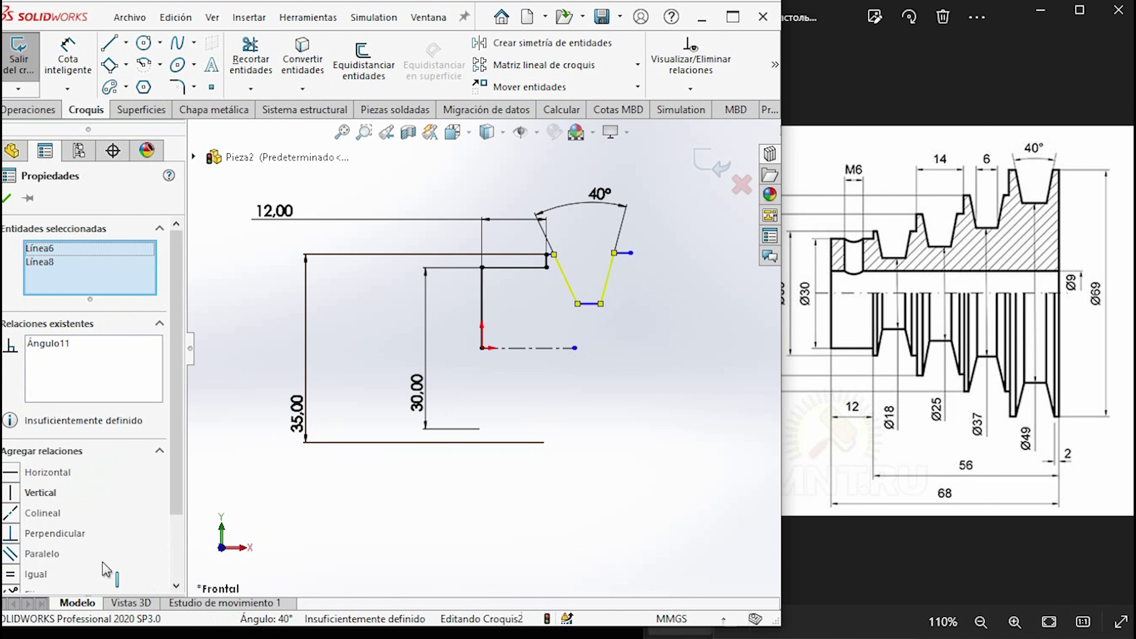
{"action": "left_click", "coordinate": [11, 575]}
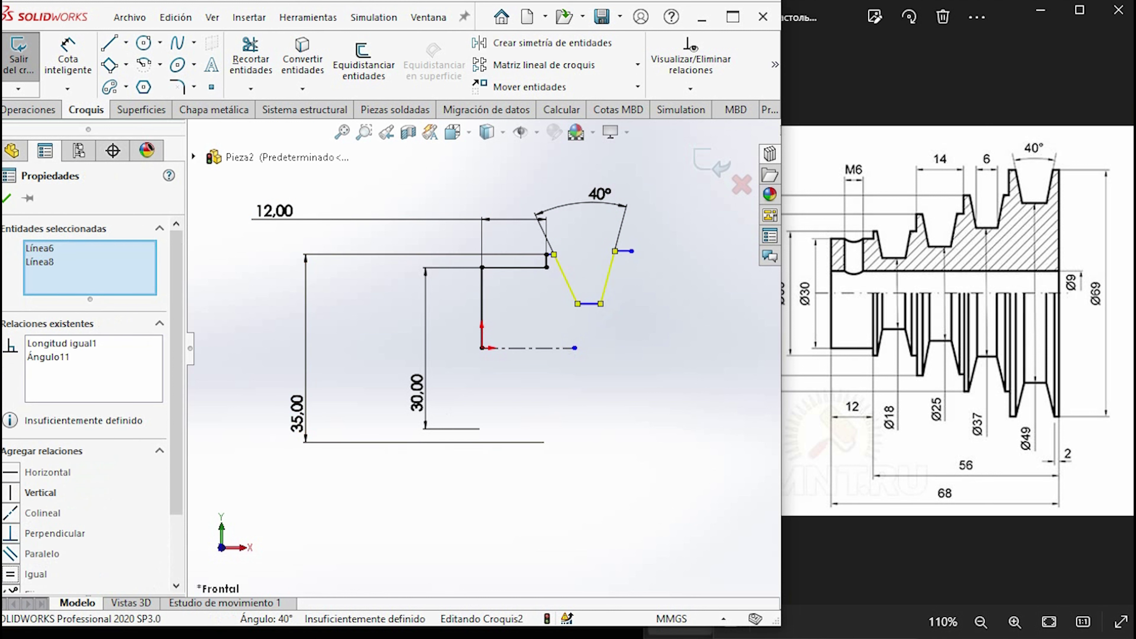
{"action": "left_click", "coordinate": [6, 198]}
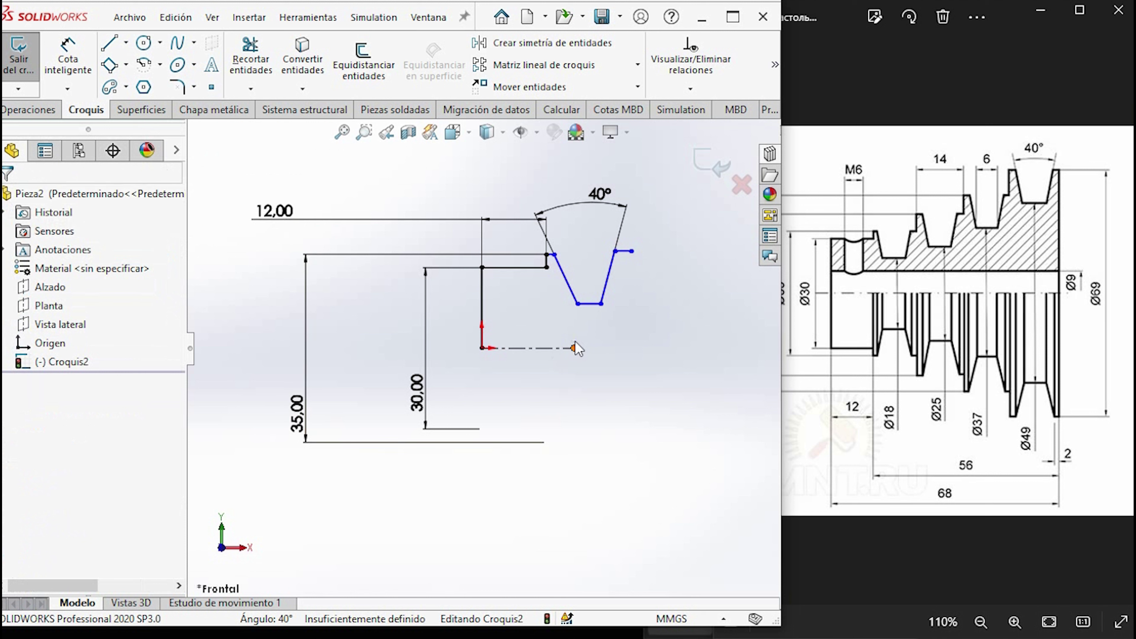
{"action": "left_click", "coordinate": [554, 255]}
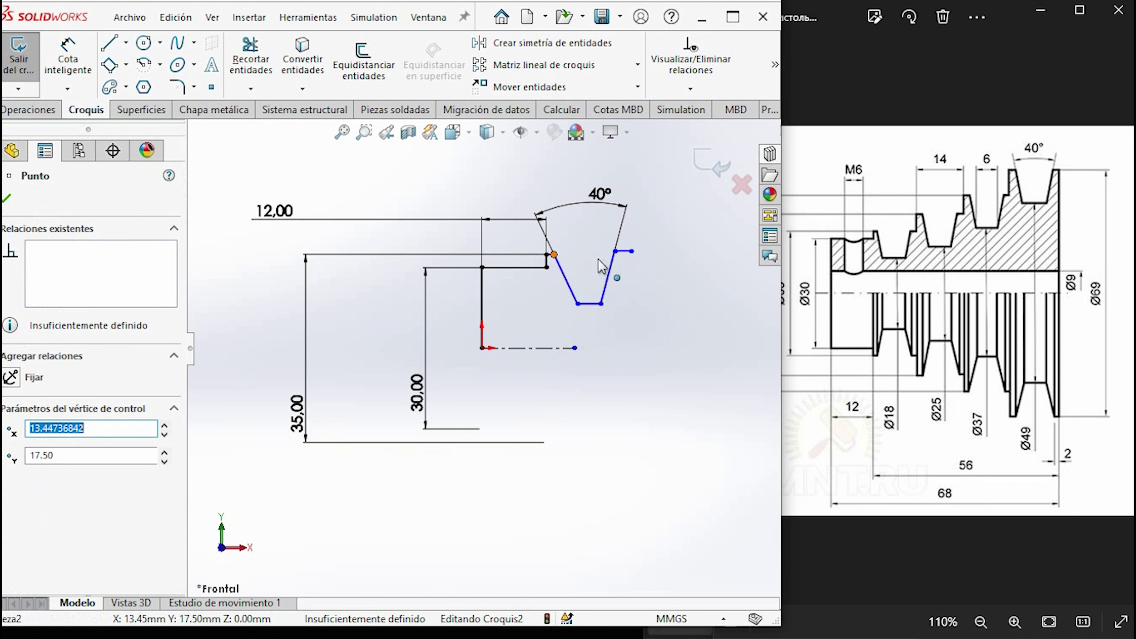
{"action": "left_click", "coordinate": [615, 251], "text": "ctrl"}
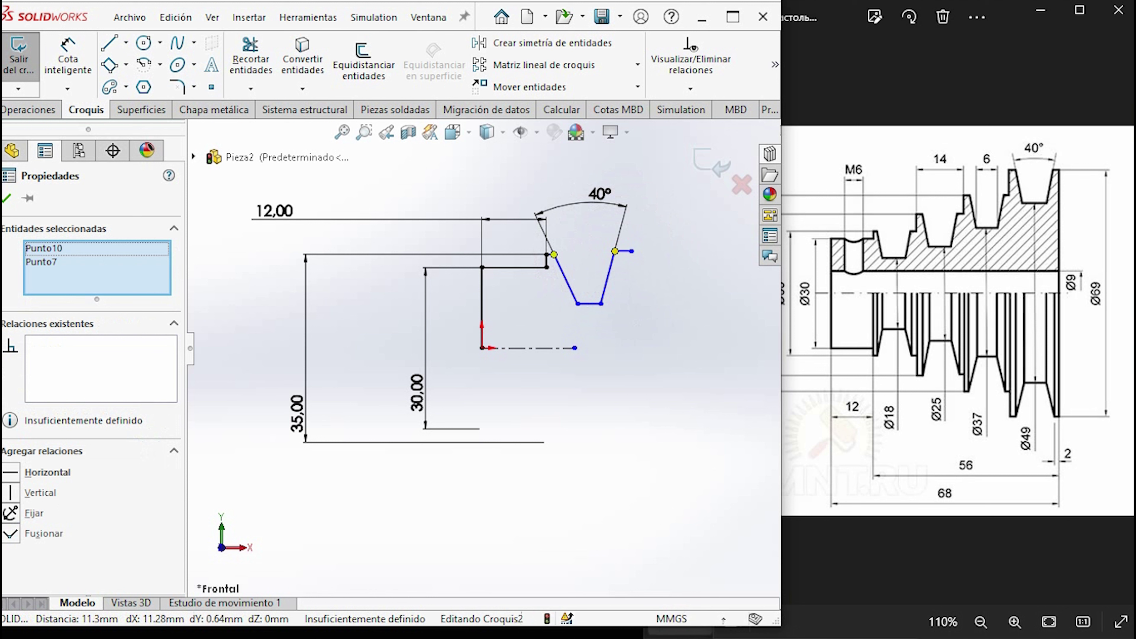
{"action": "left_click", "coordinate": [15, 474]}
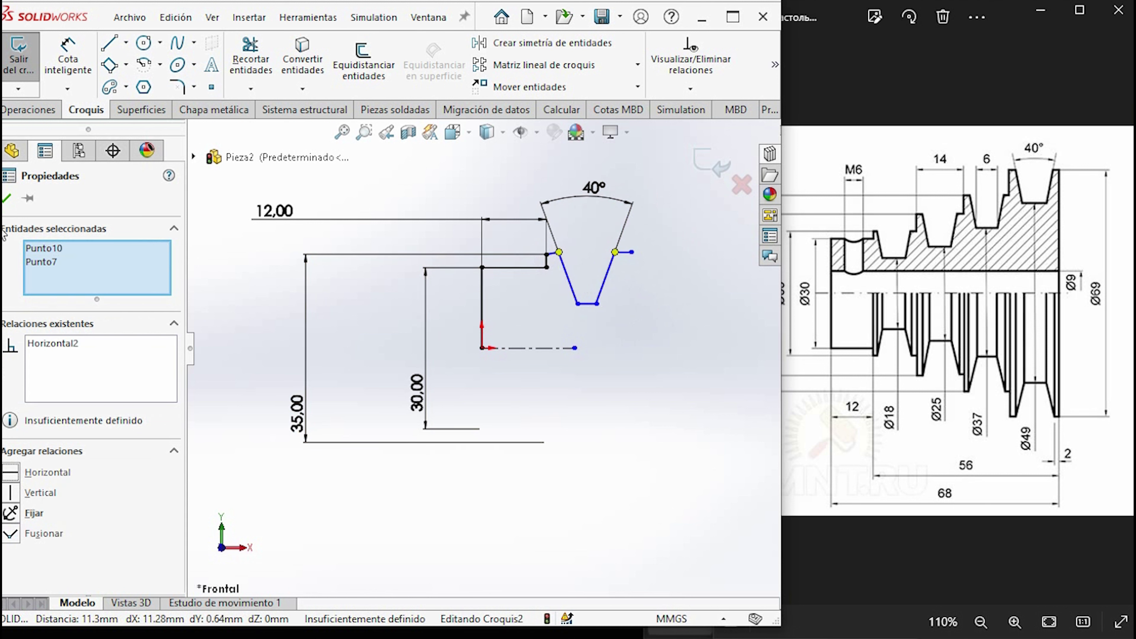
{"action": "left_click", "coordinate": [10, 198]}
Align the groove's left top endpoint horizontally with the adjacent step corner, then select both groove top corners for a width dimension
{"action": "scroll", "coordinate": [561, 282], "scroll_direction": "down", "scroll_amount": 5}
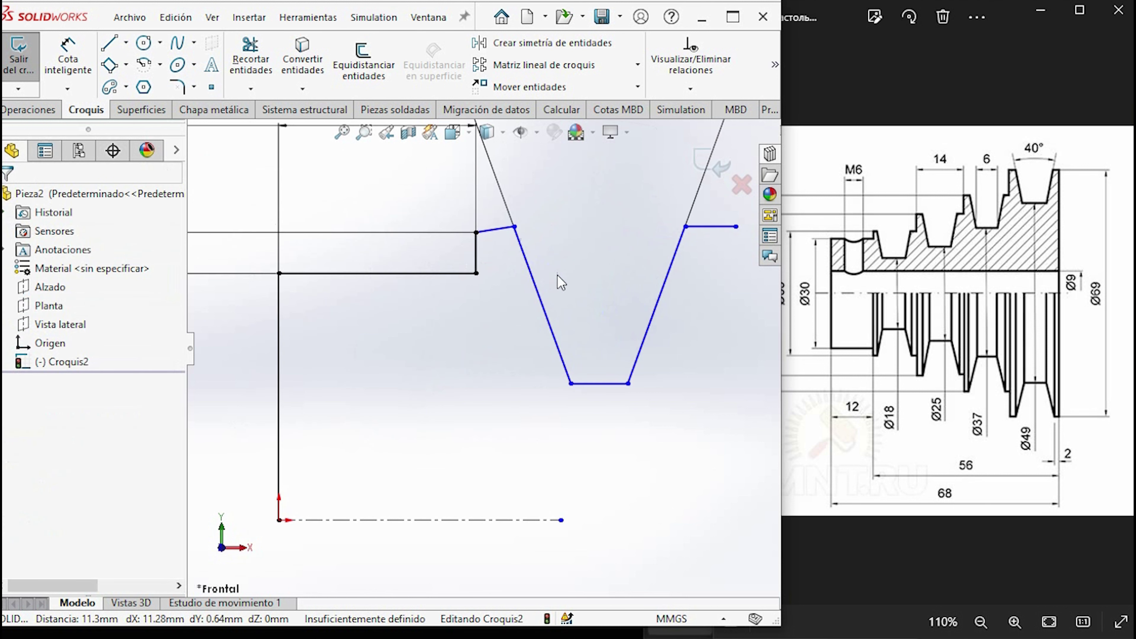
{"action": "left_click", "coordinate": [516, 227]}
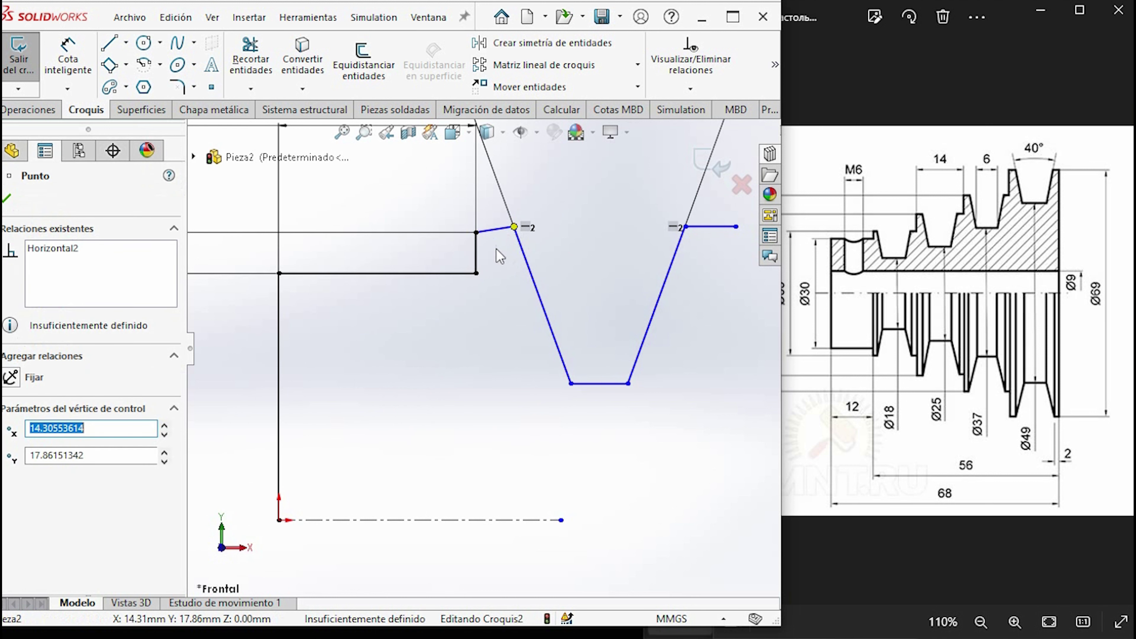
{"action": "left_click", "coordinate": [476, 233], "text": "ctrl"}
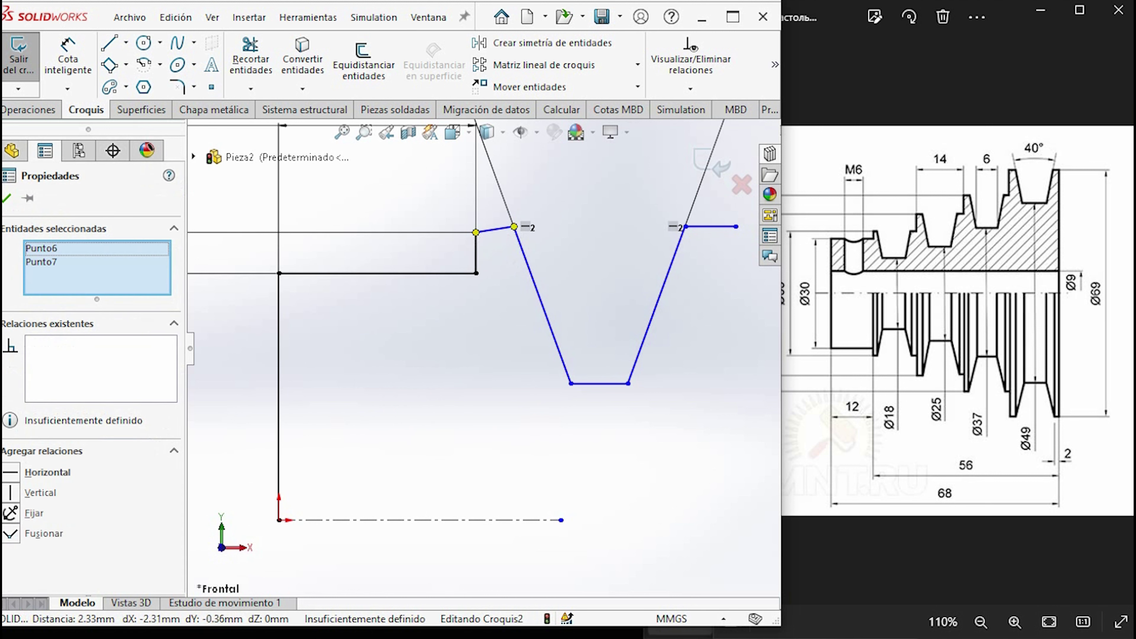
{"action": "left_click", "coordinate": [5, 477]}
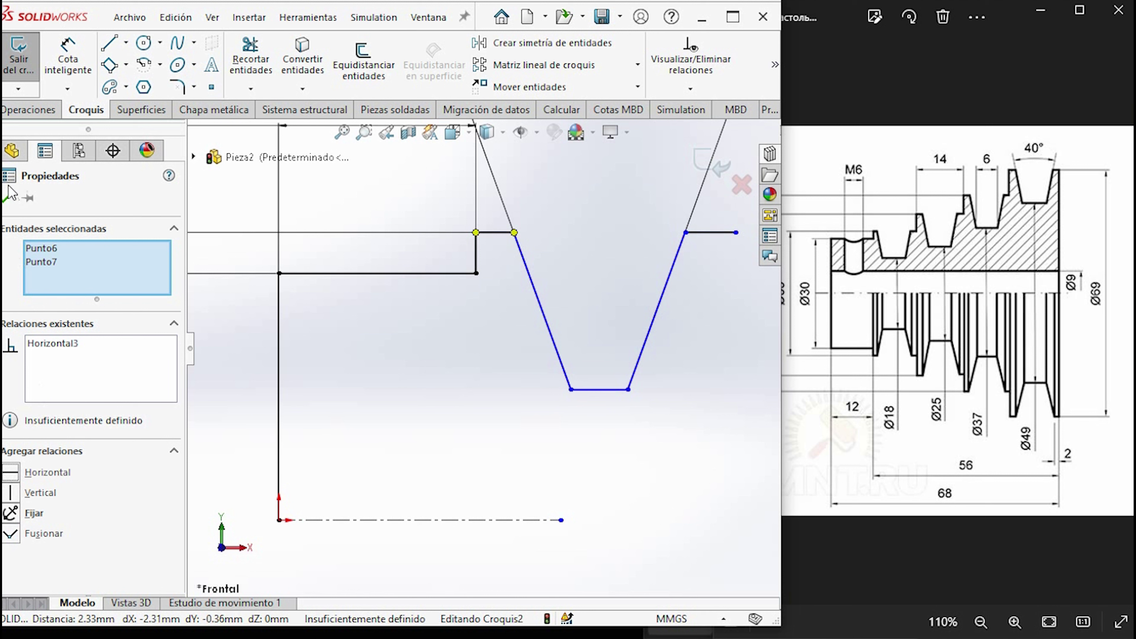
{"action": "left_click", "coordinate": [8, 195]}
{"action": "scroll", "coordinate": [590, 374], "scroll_direction": "up", "scroll_amount": 3}
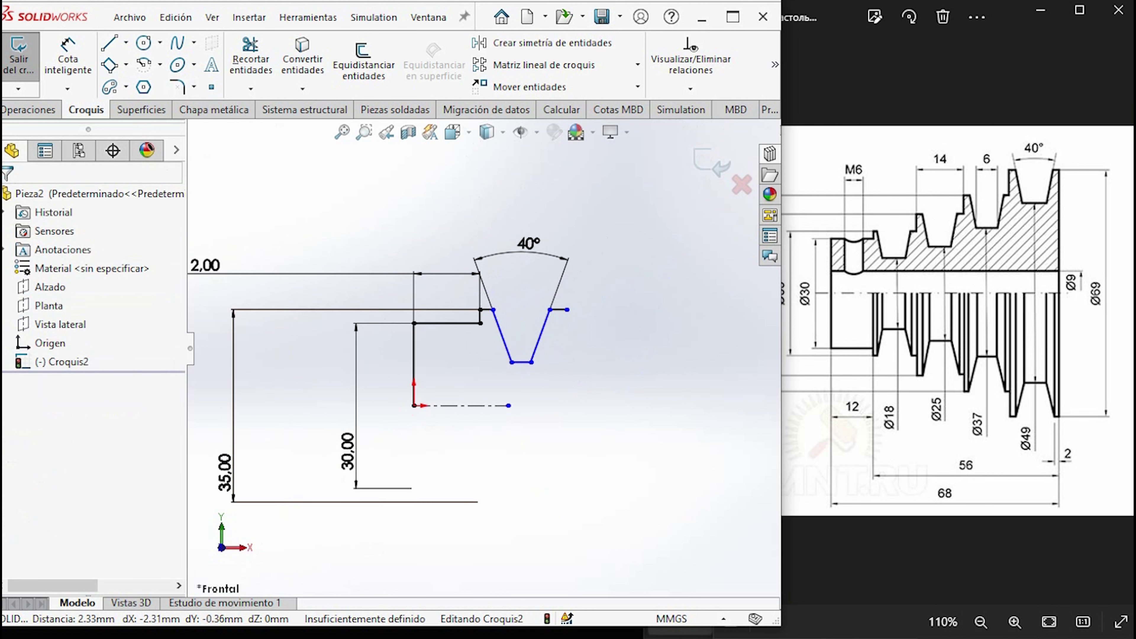
{"action": "left_click", "coordinate": [68, 63]}
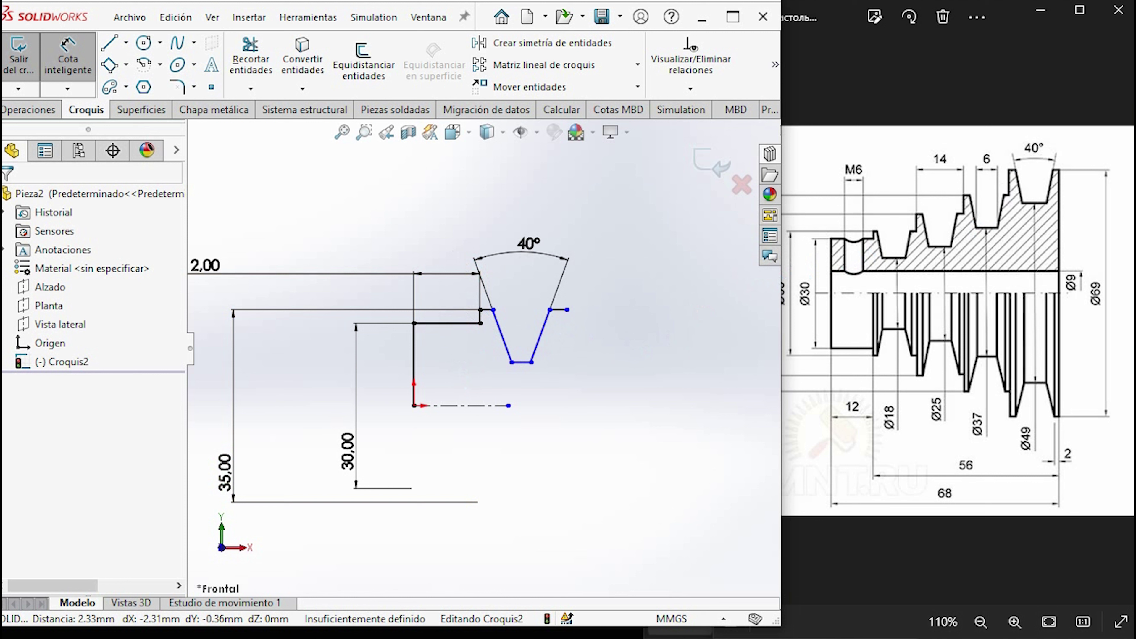
{"action": "left_click", "coordinate": [480, 309]}
{"action": "left_click", "coordinate": [567, 309]}
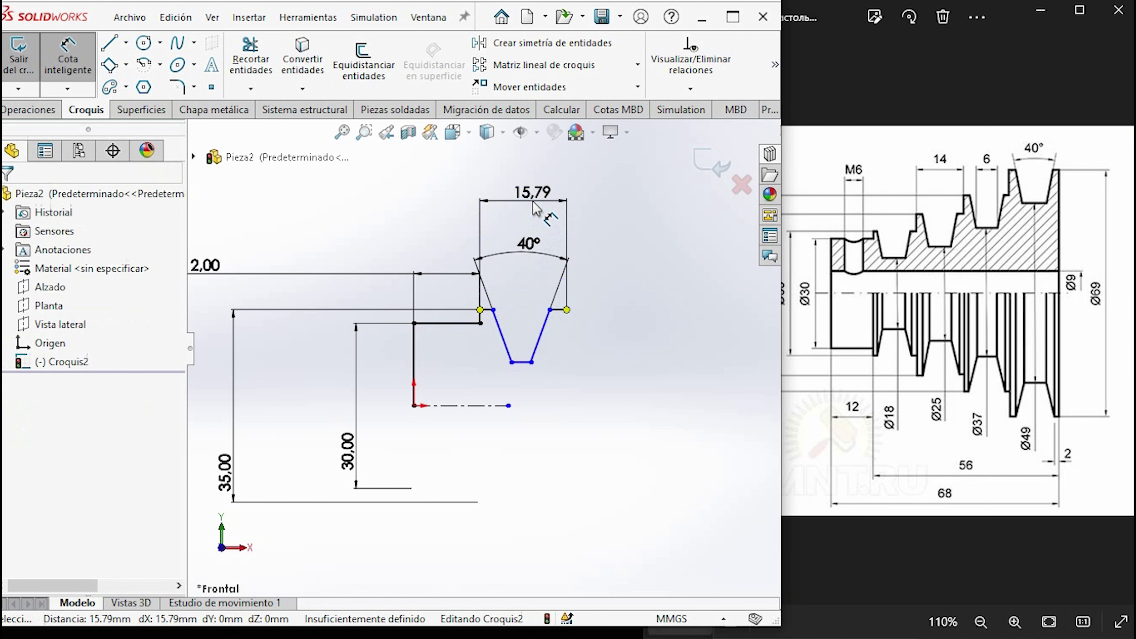
Set the groove's top width to 14 and its bottom width to 6
{"action": "left_click", "coordinate": [536, 208]}
{"action": "type", "text": "4"}
{"action": "key", "text": "Escape"}
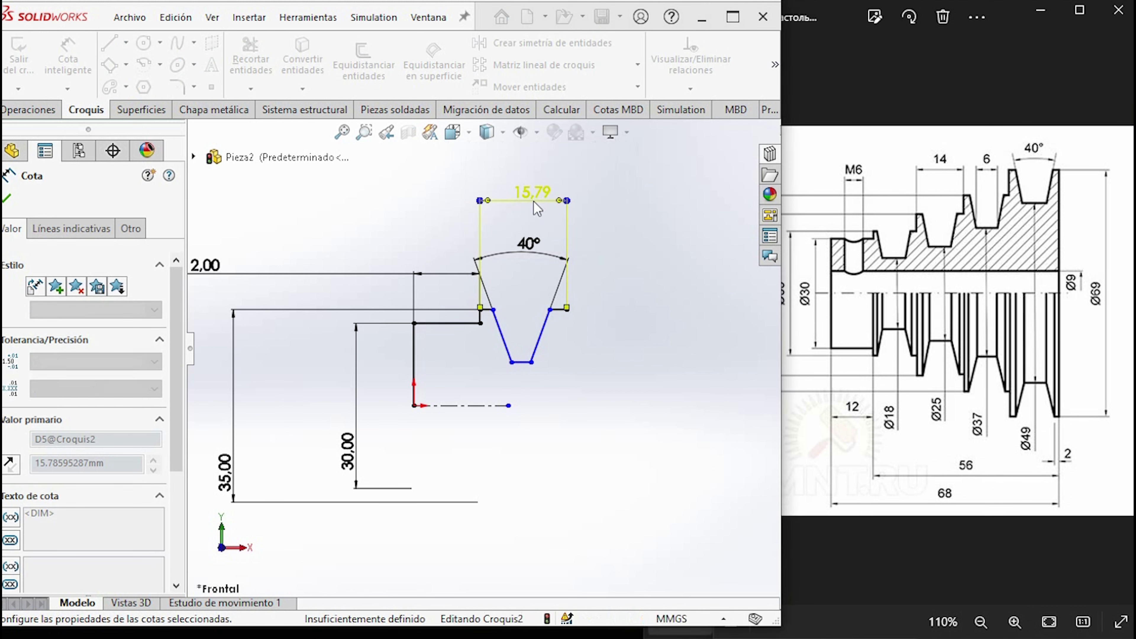
{"action": "key", "text": "Return"}
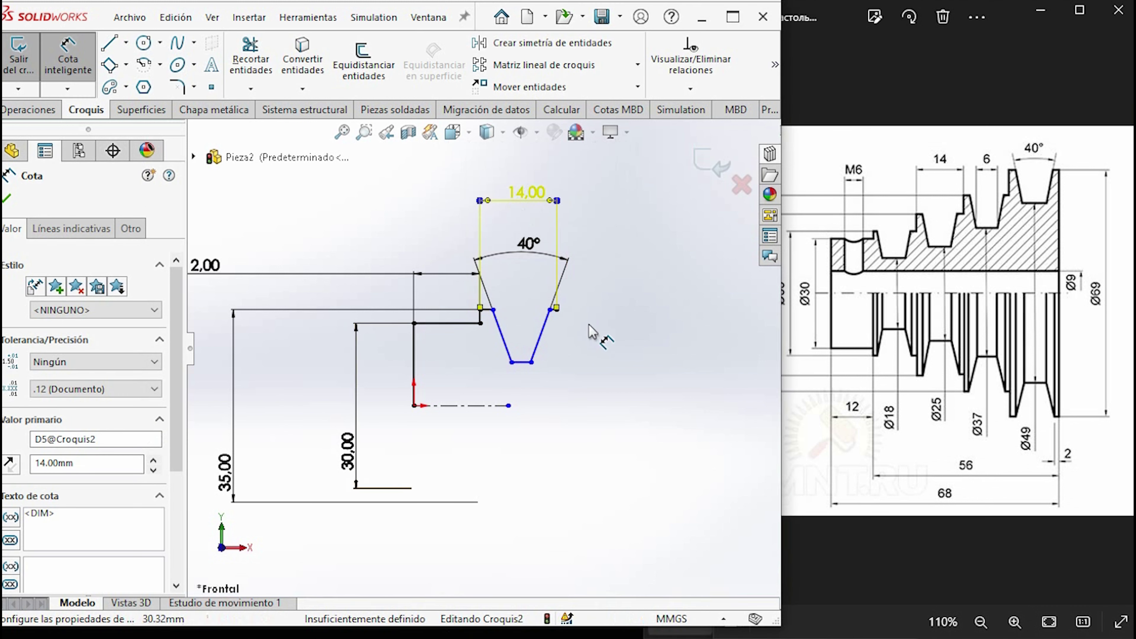
{"action": "left_click", "coordinate": [521, 362]}
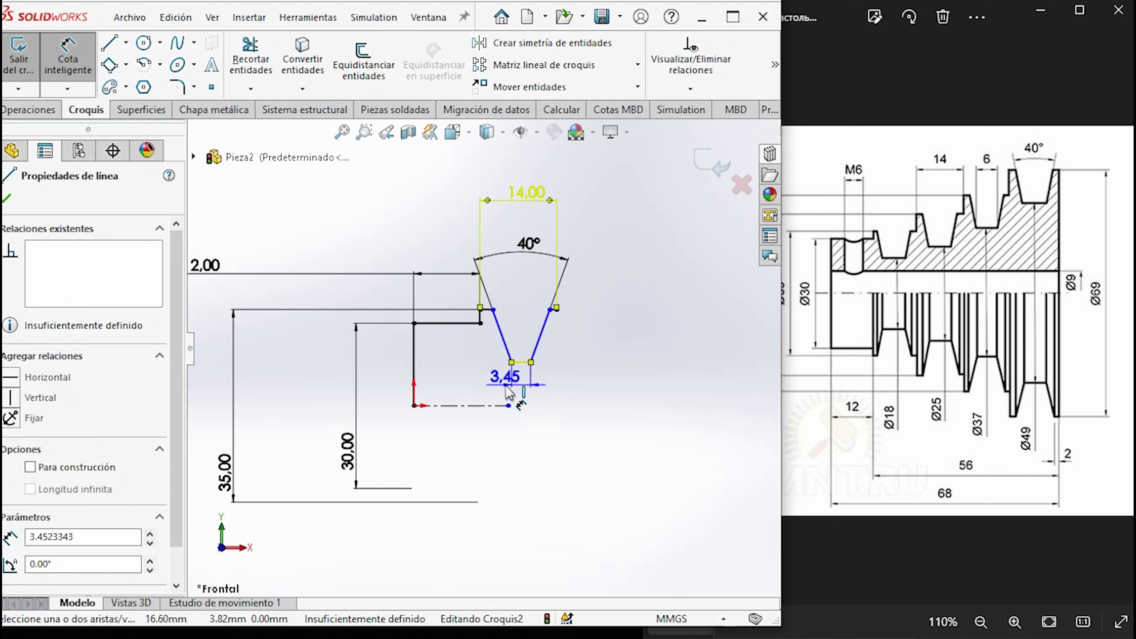
{"action": "left_click", "coordinate": [509, 393]}
{"action": "type", "text": "65"}
{"action": "key", "text": "BackSpace"}
{"action": "key", "text": "Return"}
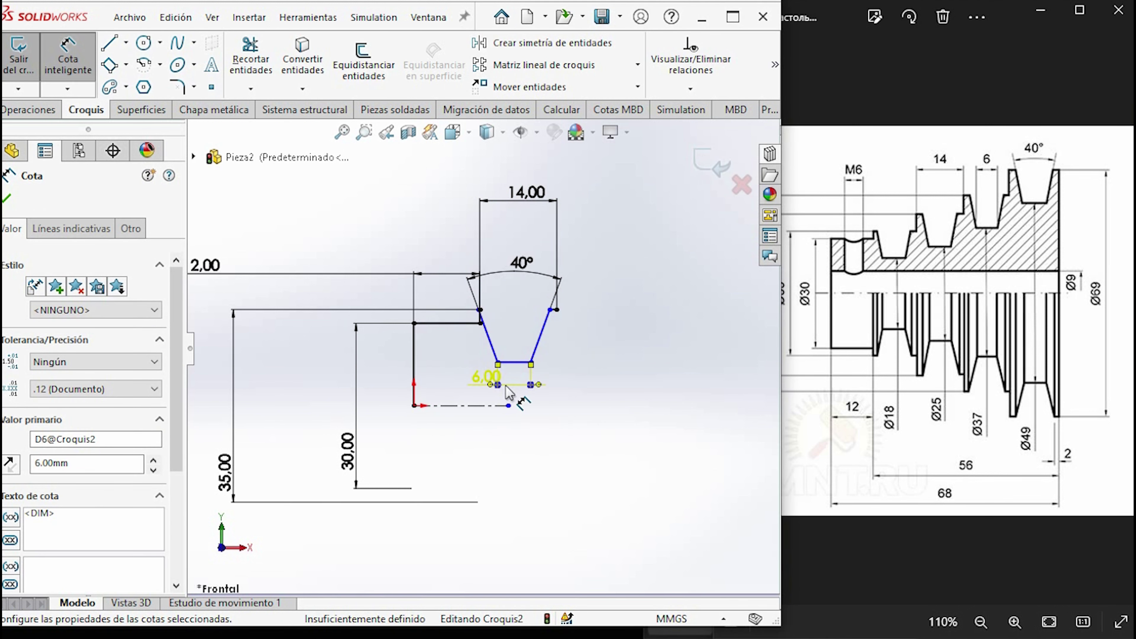
Inspect the groove's left corner point and compare it against the reference drawing
{"action": "scroll", "coordinate": [519, 380], "scroll_direction": "down", "scroll_amount": 1}
{"action": "scroll", "coordinate": [555, 372], "scroll_direction": "down", "scroll_amount": 1}
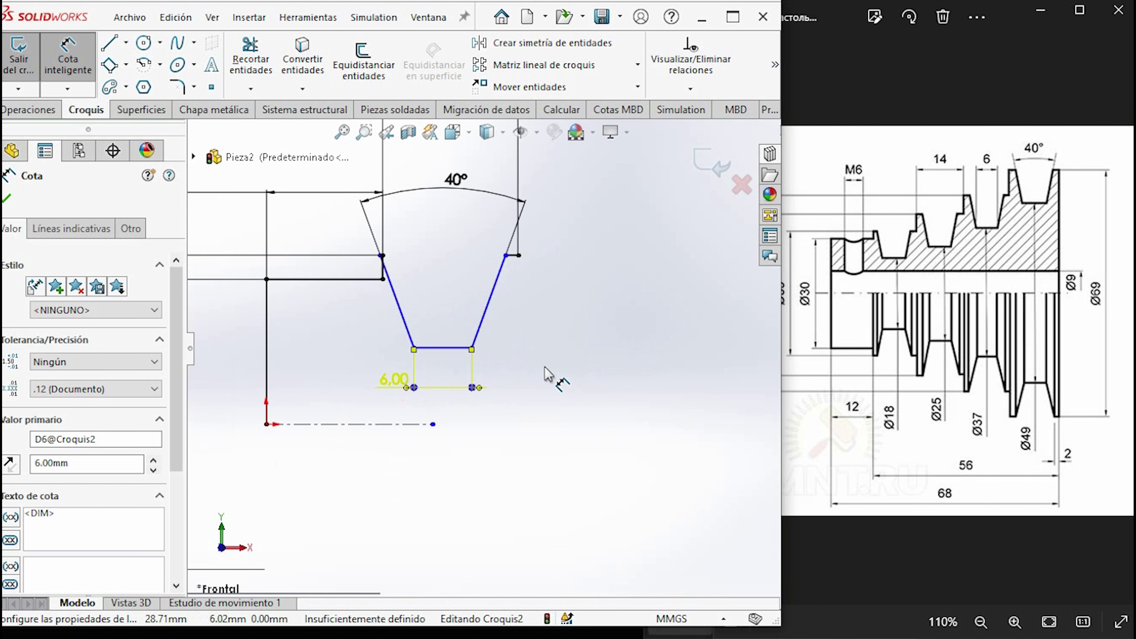
{"action": "scroll", "coordinate": [548, 374], "scroll_direction": "down", "scroll_amount": 1}
{"action": "scroll", "coordinate": [309, 291], "scroll_direction": "up", "scroll_amount": 2}
{"action": "scroll", "coordinate": [331, 275], "scroll_direction": "down", "scroll_amount": 3}
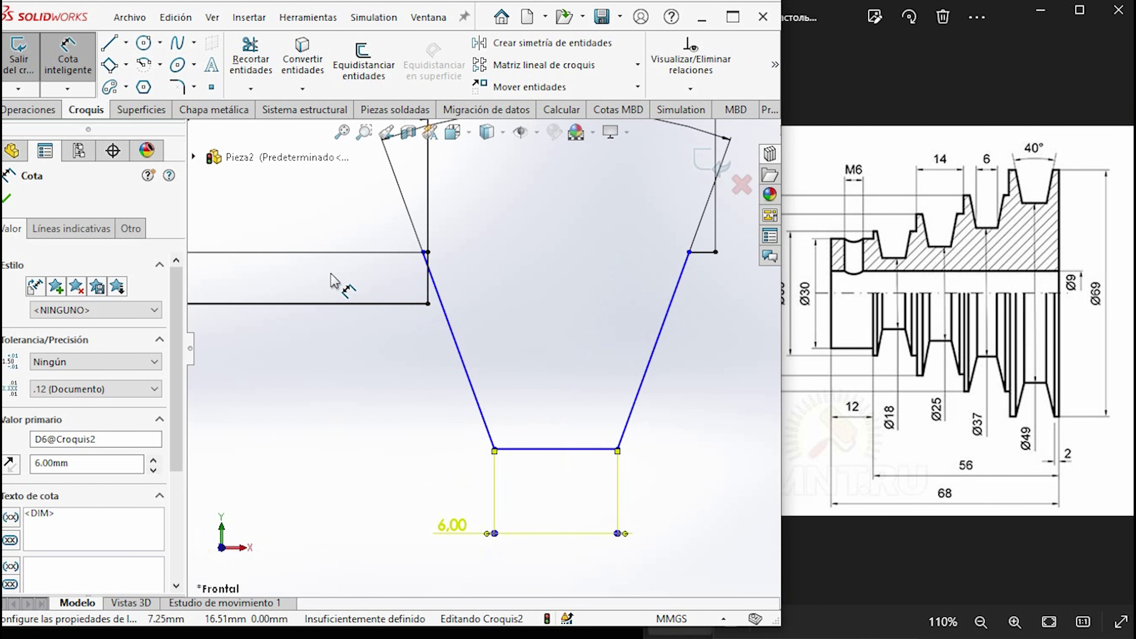
{"action": "key", "text": "Escape"}
{"action": "scroll", "coordinate": [465, 313], "scroll_direction": "up", "scroll_amount": 3}
{"action": "scroll", "coordinate": [459, 302], "scroll_direction": "down", "scroll_amount": 2}
{"action": "scroll", "coordinate": [515, 402], "scroll_direction": "down", "scroll_amount": 3}
{"action": "left_click", "coordinate": [414, 284]}
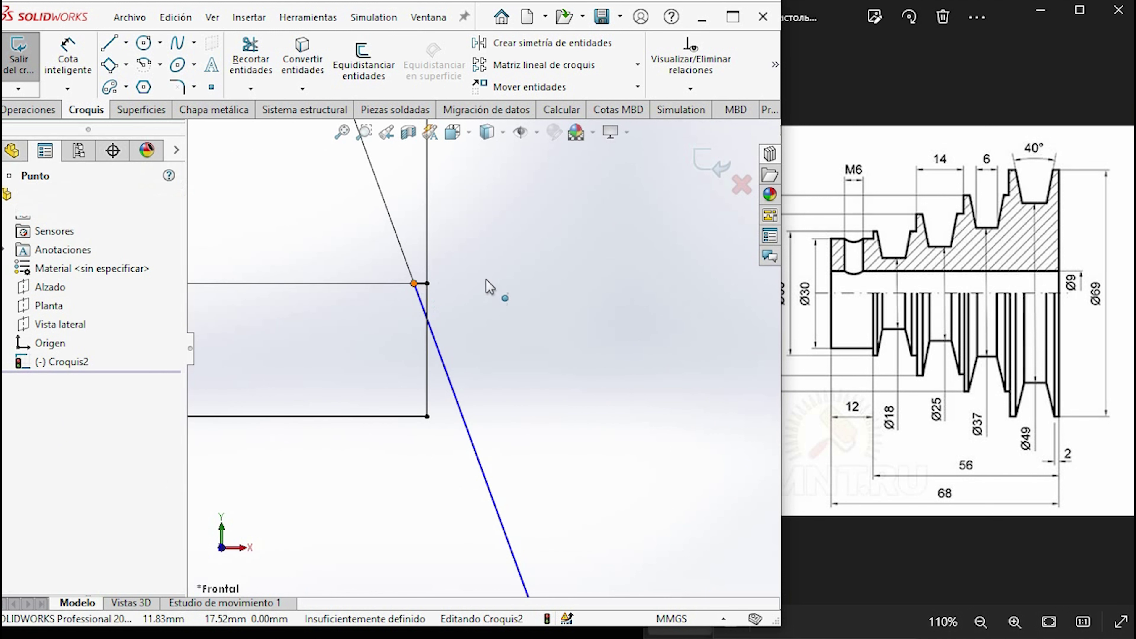
{"action": "scroll", "coordinate": [470, 294], "scroll_direction": "up", "scroll_amount": 1}
{"action": "scroll", "coordinate": [464, 310], "scroll_direction": "up", "scroll_amount": 2}
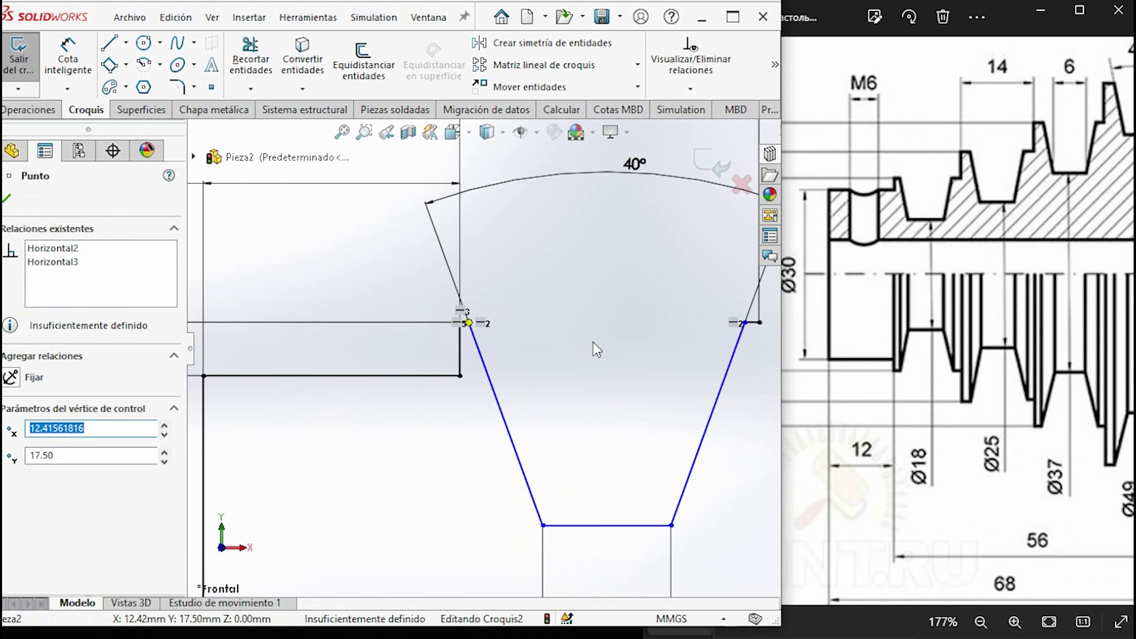
{"action": "left_click", "coordinate": [939, 313]}
{"action": "scroll", "coordinate": [940, 313], "scroll_direction": "down", "scroll_amount": 4}
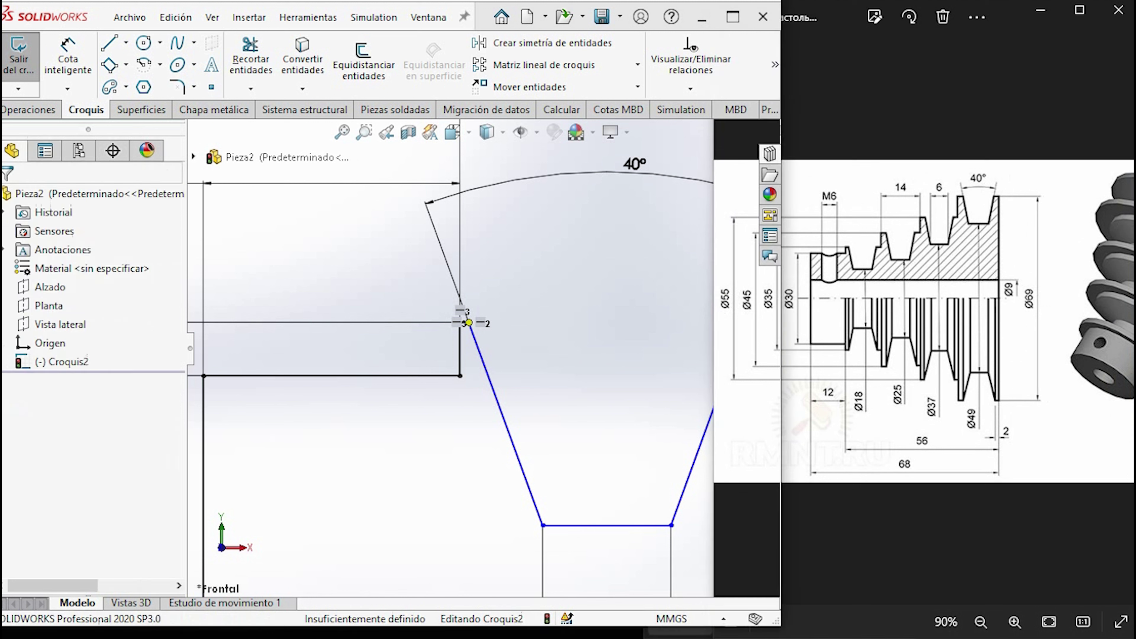
{"action": "left_click", "coordinate": [550, 369]}
{"action": "scroll", "coordinate": [551, 369], "scroll_direction": "up", "scroll_amount": 2}
{"action": "scroll", "coordinate": [551, 369], "scroll_direction": "up", "scroll_amount": 1}
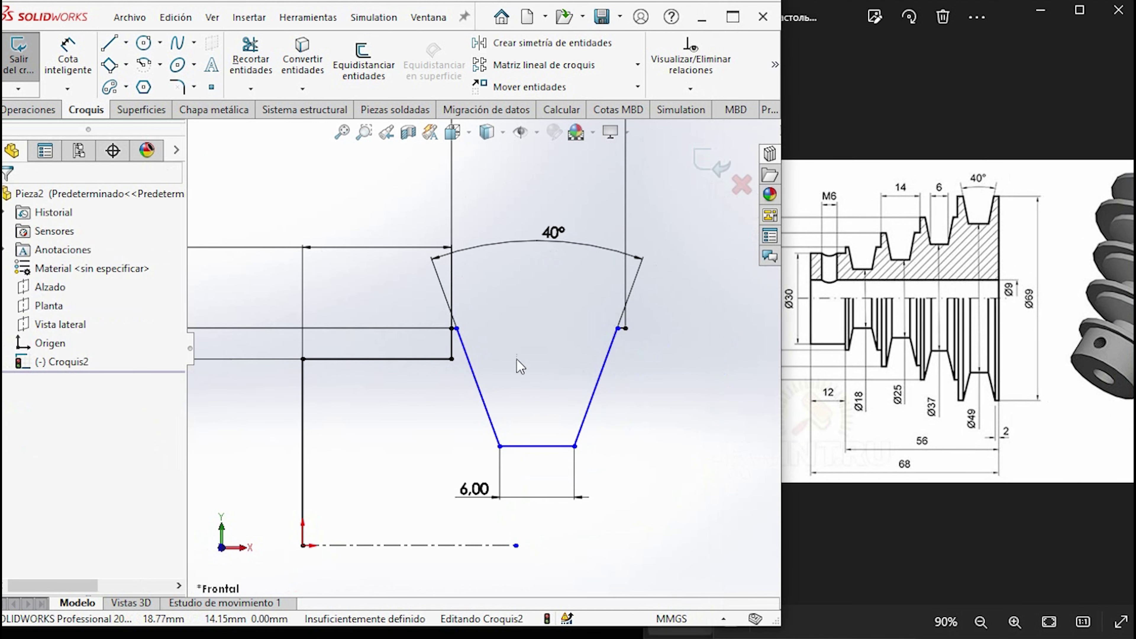
Dimension the groove width between its step-level endpoints, keeping the measured 12.93
{"action": "left_click", "coordinate": [67, 58]}
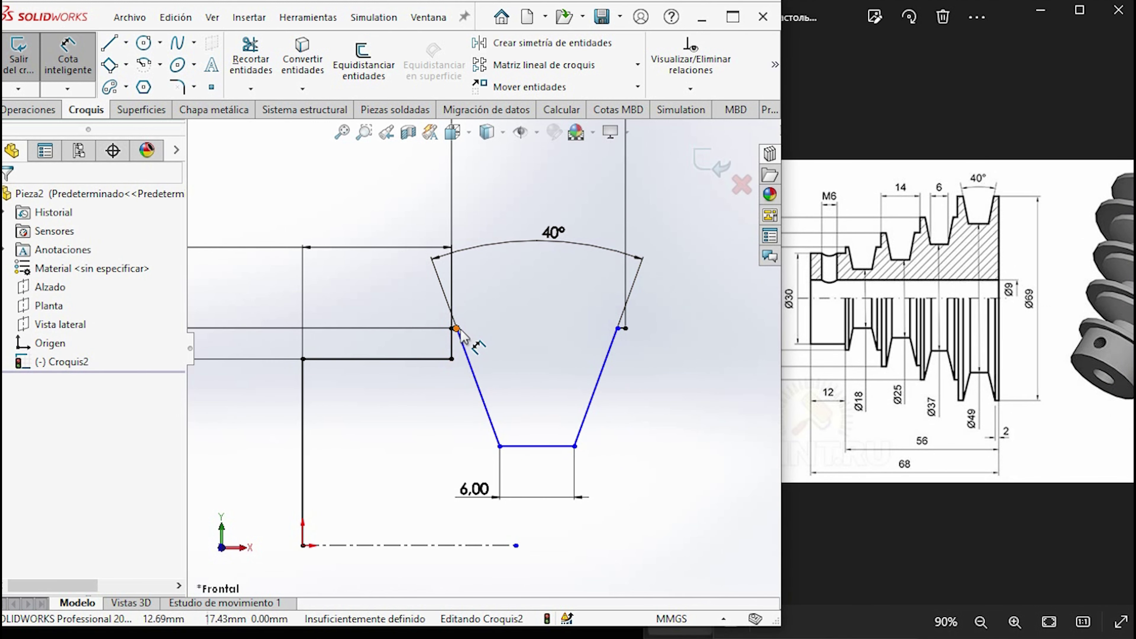
{"action": "left_click", "coordinate": [457, 329]}
{"action": "left_click", "coordinate": [618, 329]}
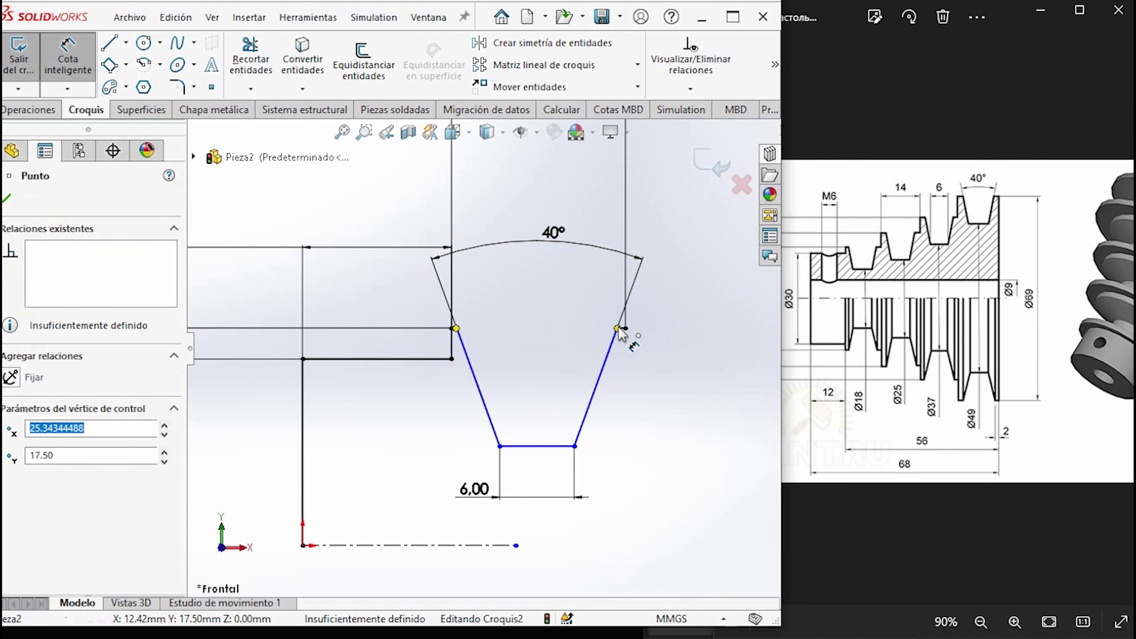
{"action": "left_click", "coordinate": [542, 281]}
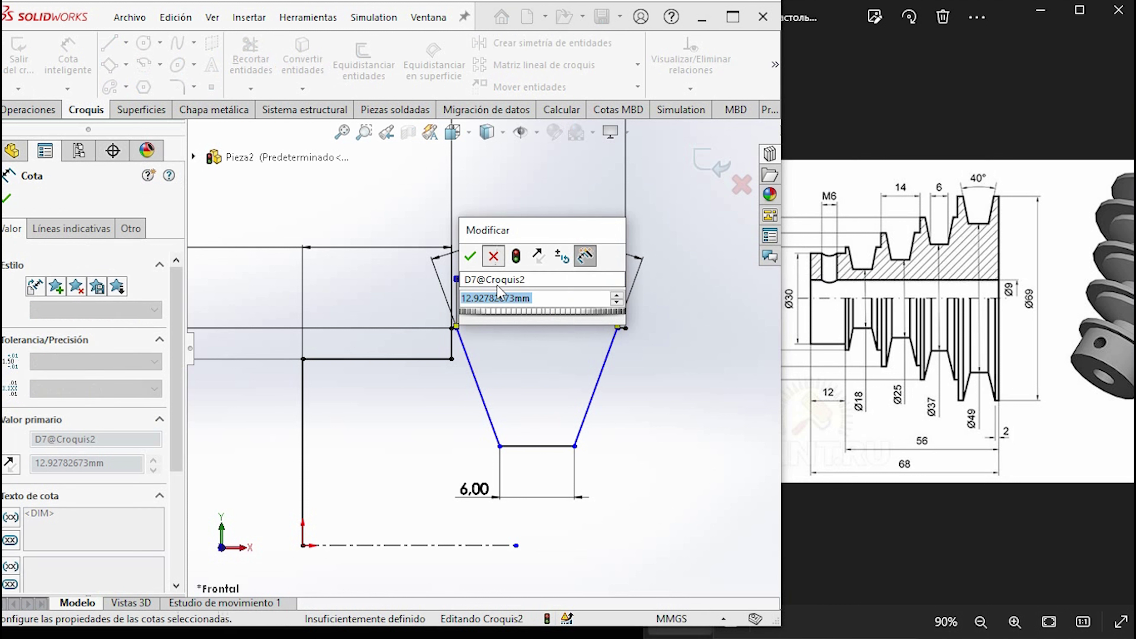
{"action": "left_click", "coordinate": [498, 258]}
{"action": "scroll", "coordinate": [515, 349], "scroll_direction": "up", "scroll_amount": 5}
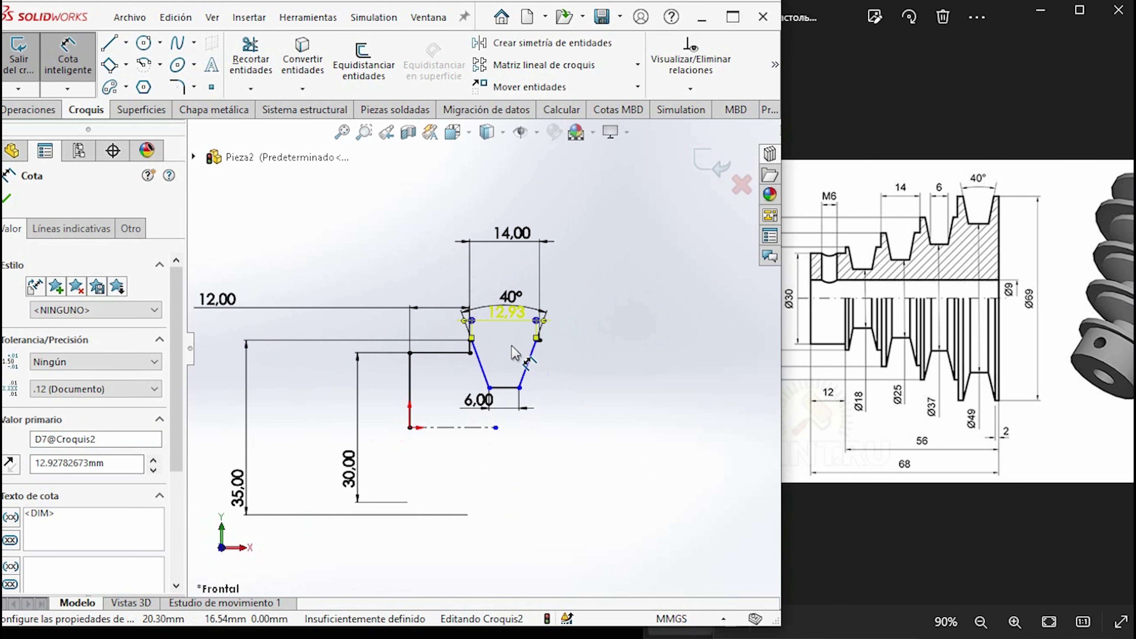
{"action": "scroll", "coordinate": [511, 346], "scroll_direction": "down", "scroll_amount": 5}
{"action": "scroll", "coordinate": [507, 358], "scroll_direction": "down", "scroll_amount": 3}
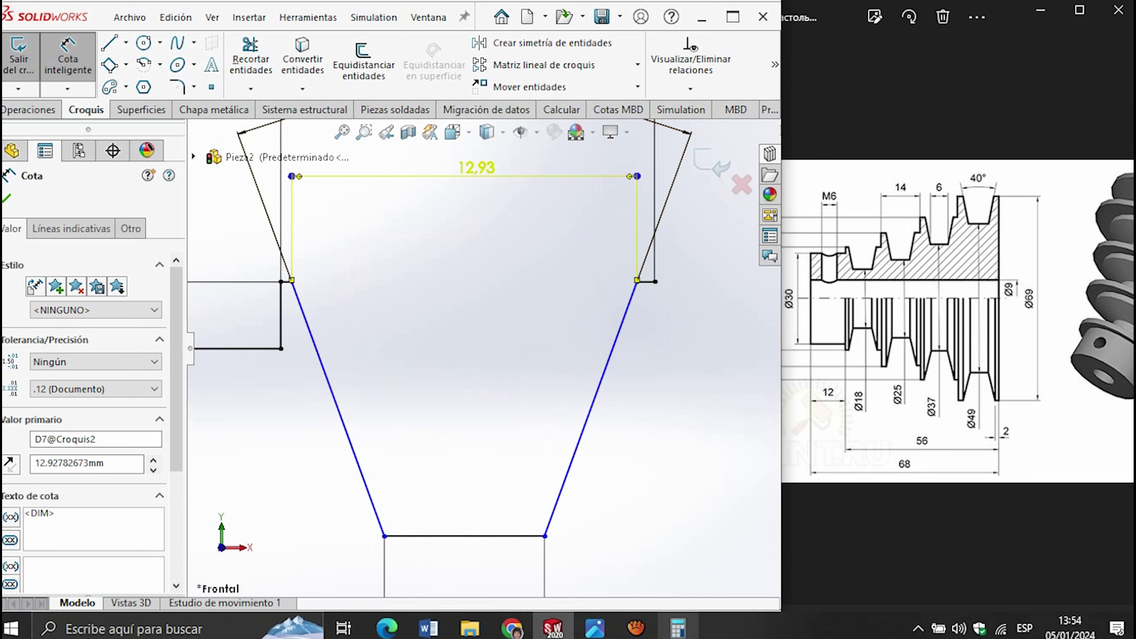
Calculate (14 - 12,93) / 2 in the Calculator
{"action": "left_click", "coordinate": [677, 628]}
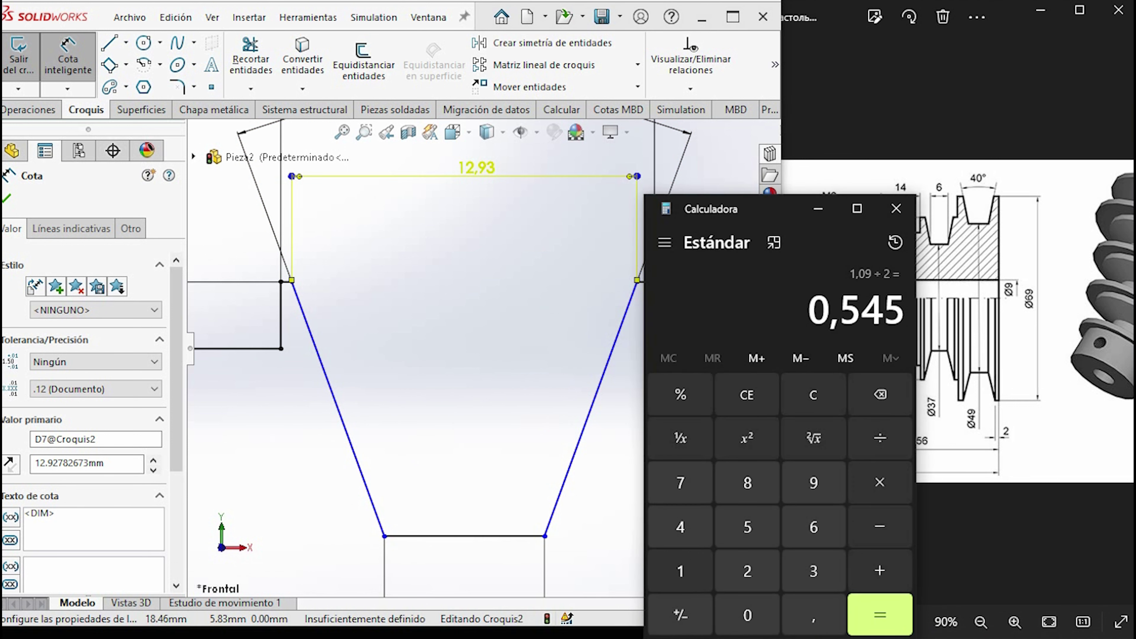
{"action": "left_click", "coordinate": [813, 394]}
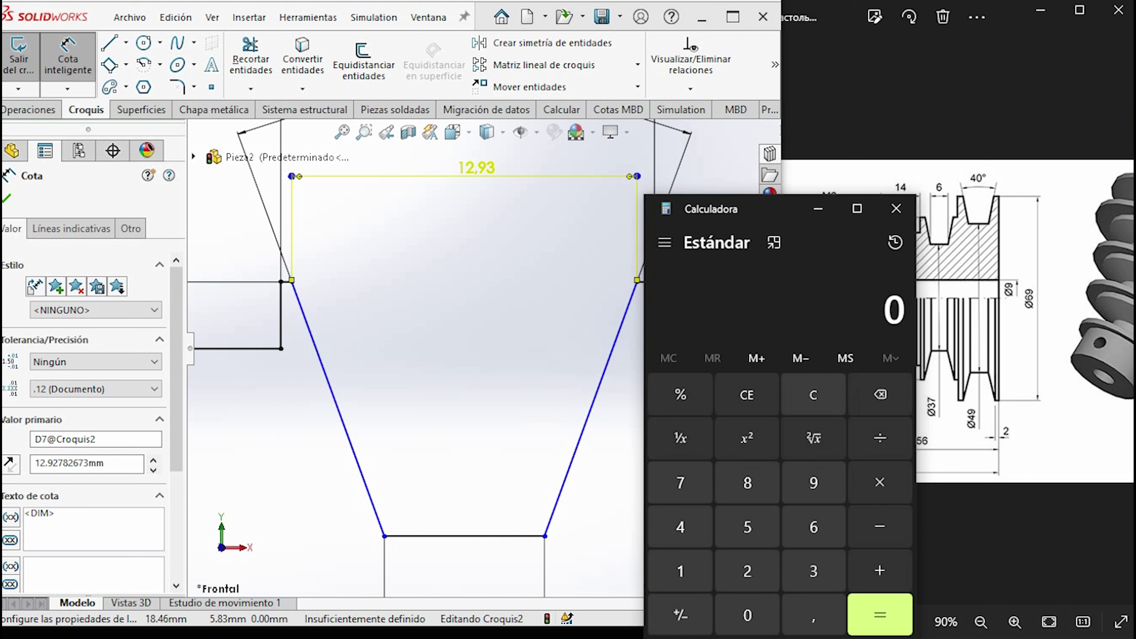
{"action": "type", "text": "14 - 12,93"}
{"action": "key", "text": "Return"}
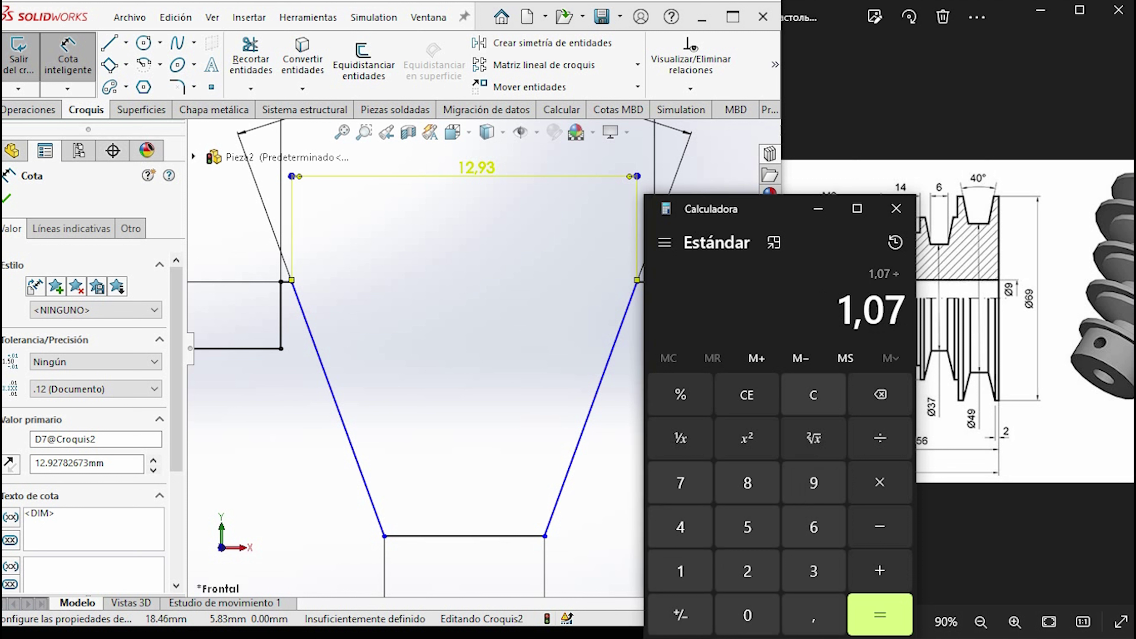
{"action": "type", "text": "2"}
{"action": "key", "text": "Return"}
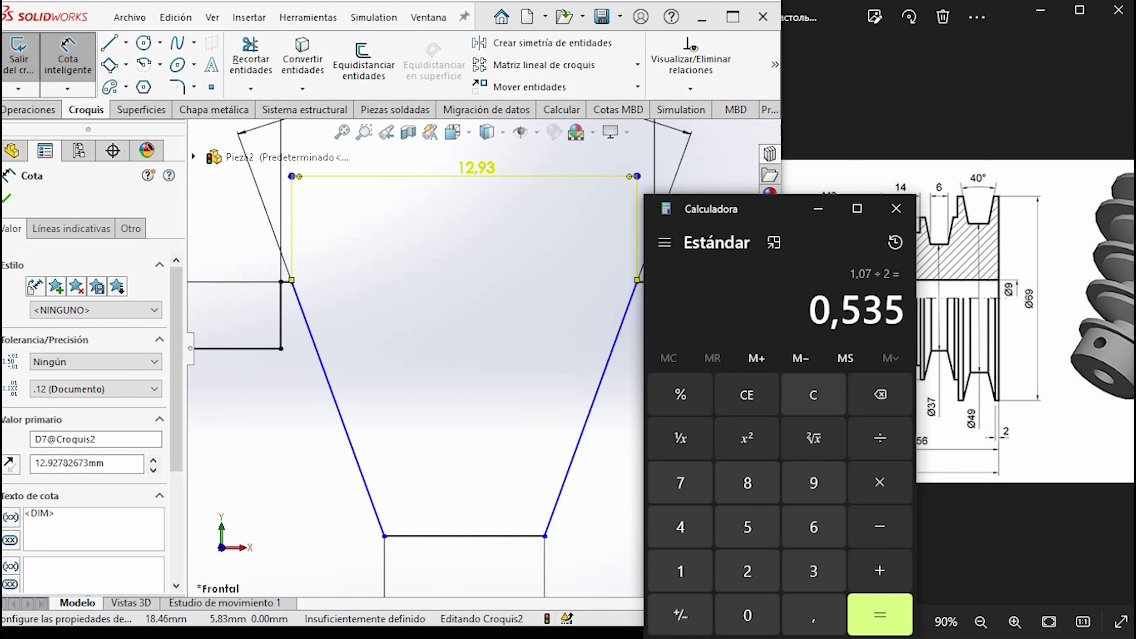
Dimension the short step line beside the groove corner as 0,535 mm
{"action": "left_click", "coordinate": [482, 343]}
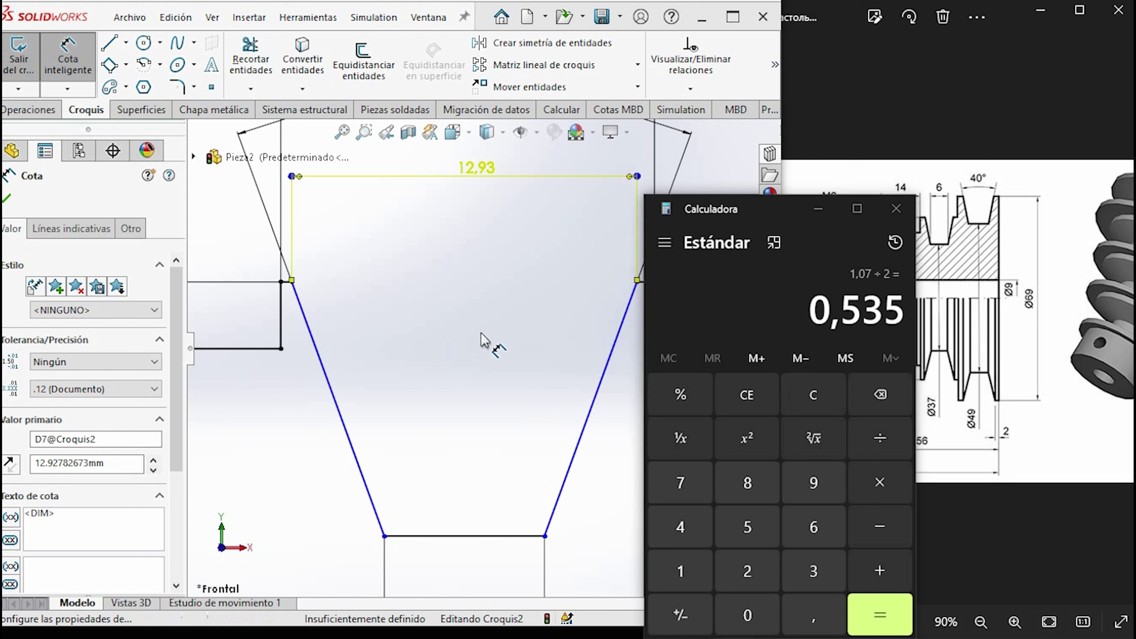
{"action": "scroll", "coordinate": [481, 343], "scroll_direction": "up", "scroll_amount": 2}
{"action": "scroll", "coordinate": [421, 345], "scroll_direction": "down", "scroll_amount": 1}
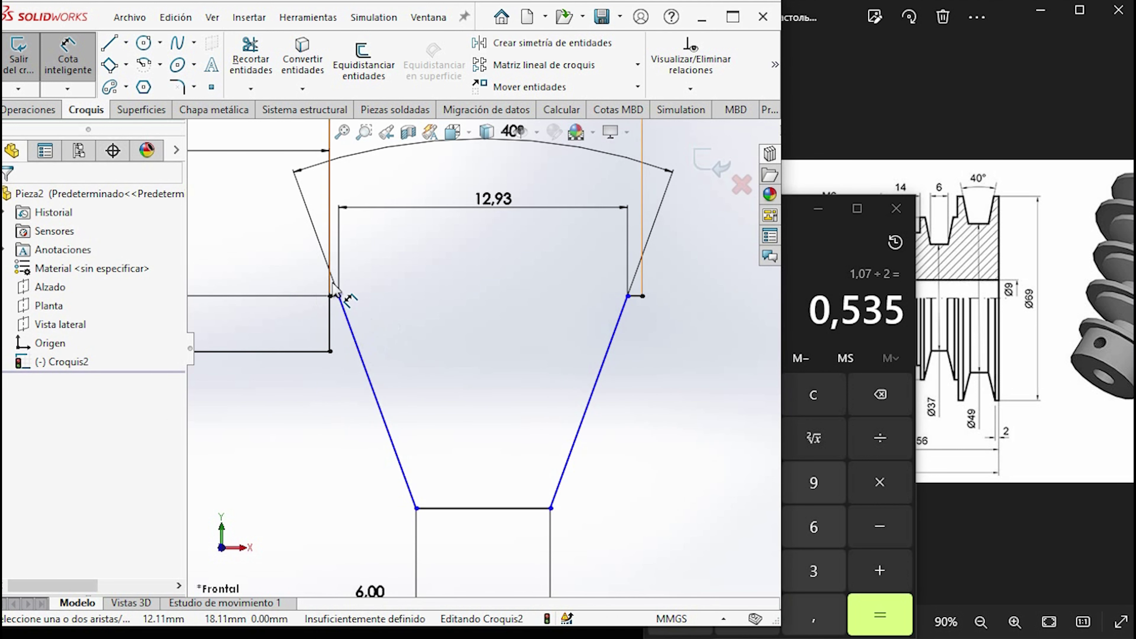
{"action": "scroll", "coordinate": [336, 291], "scroll_direction": "down", "scroll_amount": 2}
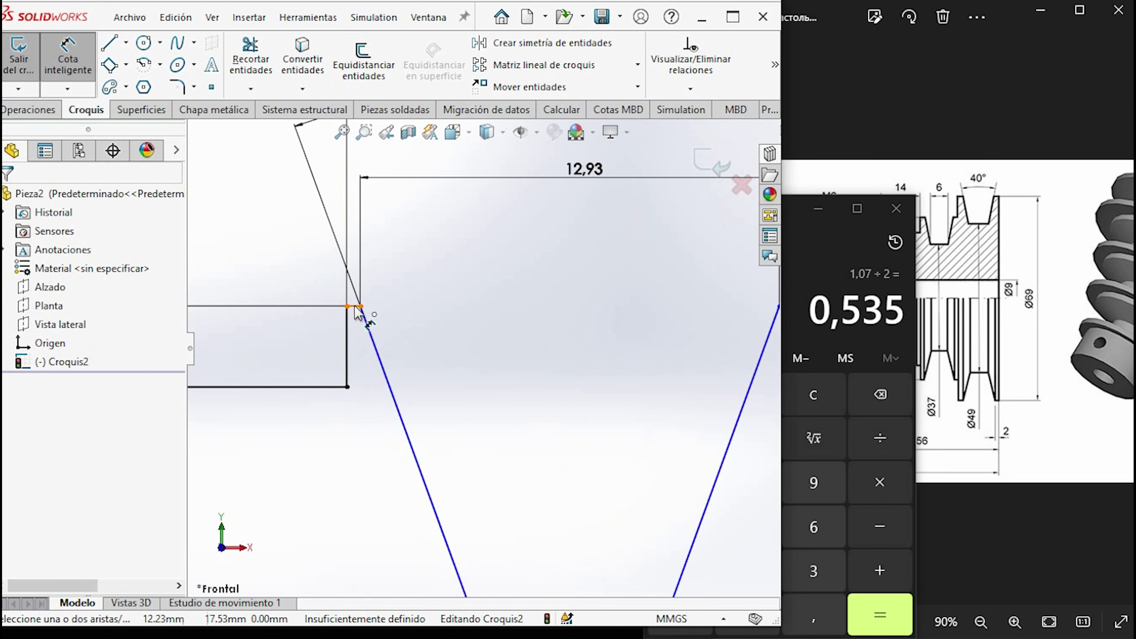
{"action": "left_click", "coordinate": [355, 307]}
{"action": "left_click", "coordinate": [275, 271]}
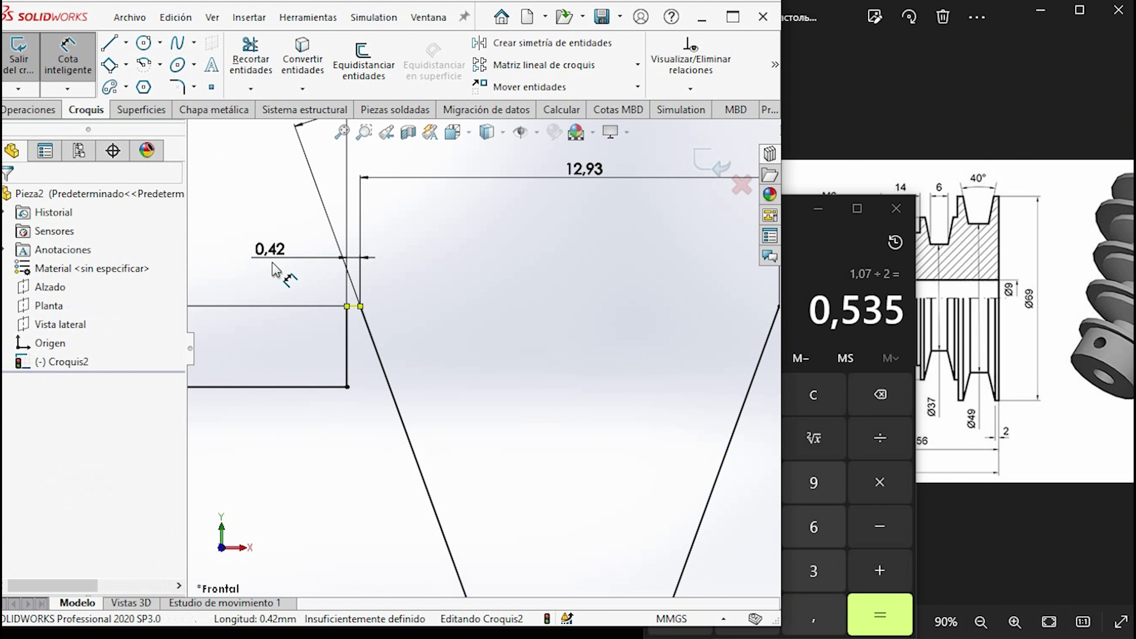
{"action": "type", "text": "0,535"}
{"action": "key", "text": "Return"}
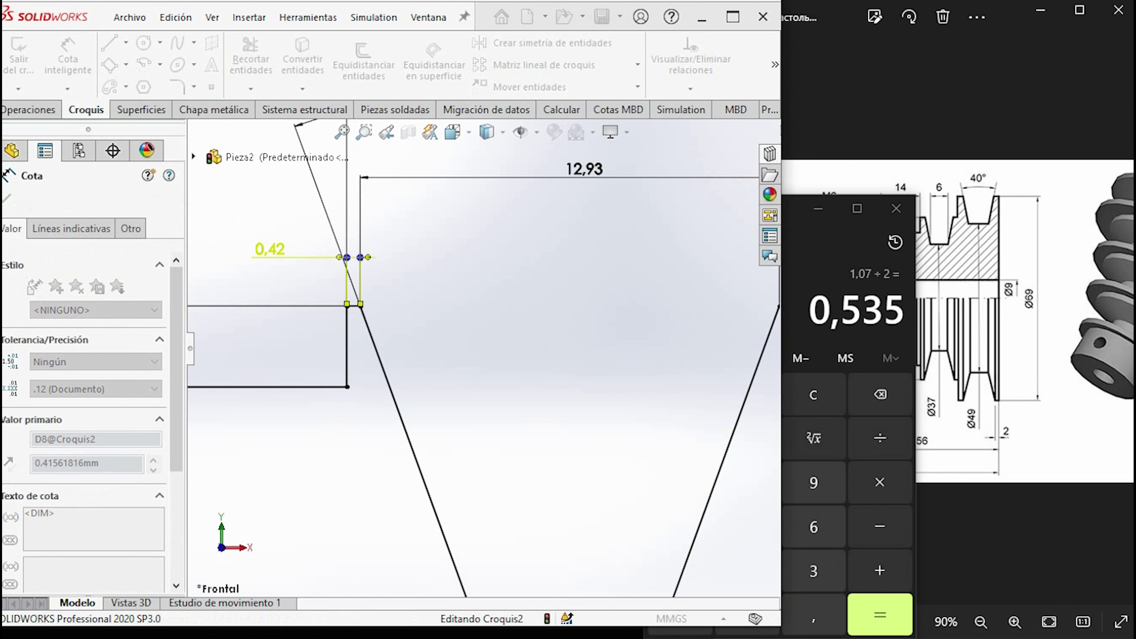
Check the short step line and switch to the reference drawing
{"action": "scroll", "coordinate": [647, 329], "scroll_direction": "up", "scroll_amount": 3}
{"action": "scroll", "coordinate": [641, 331], "scroll_direction": "down", "scroll_amount": 4}
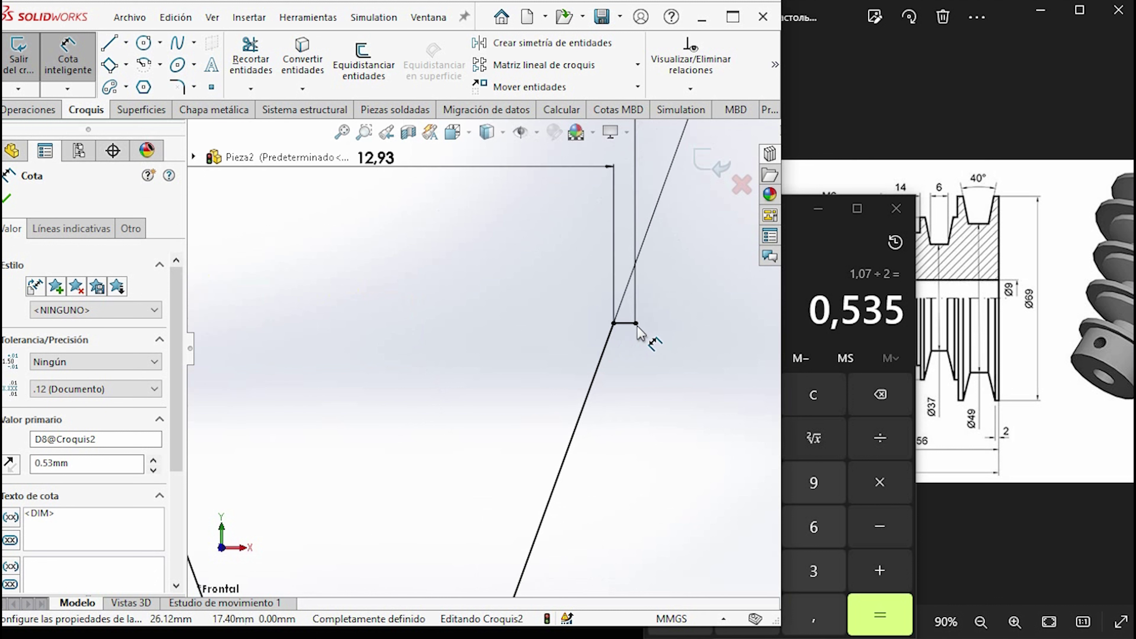
{"action": "left_click", "coordinate": [626, 325]}
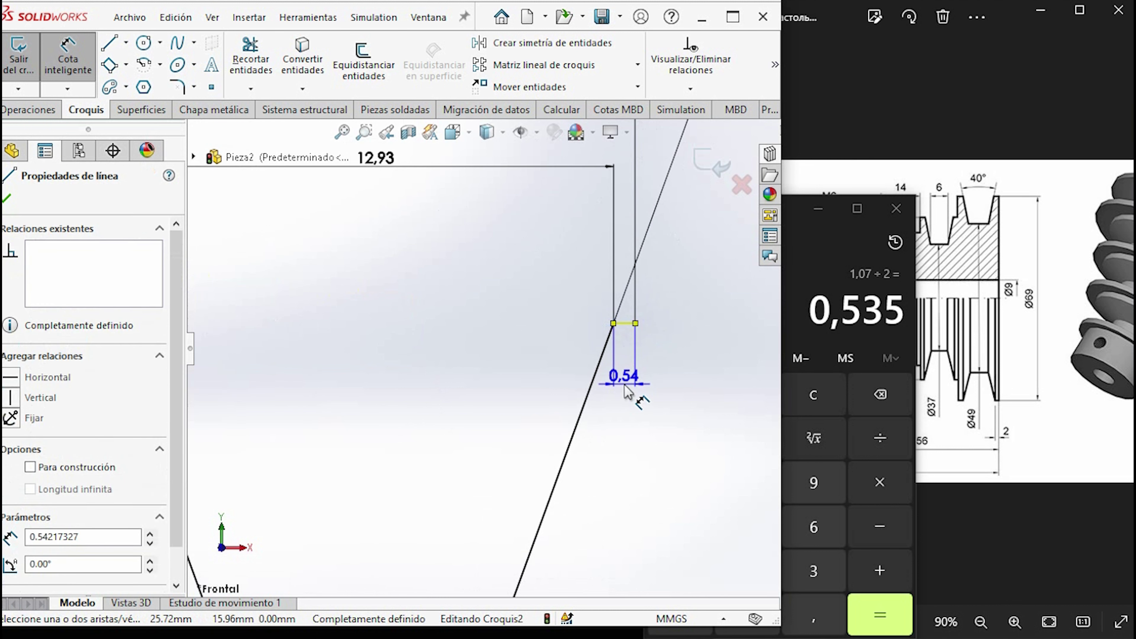
{"action": "key", "text": "Escape"}
{"action": "scroll", "coordinate": [625, 391], "scroll_direction": "up", "scroll_amount": 3}
{"action": "scroll", "coordinate": [474, 451], "scroll_direction": "up", "scroll_amount": 1}
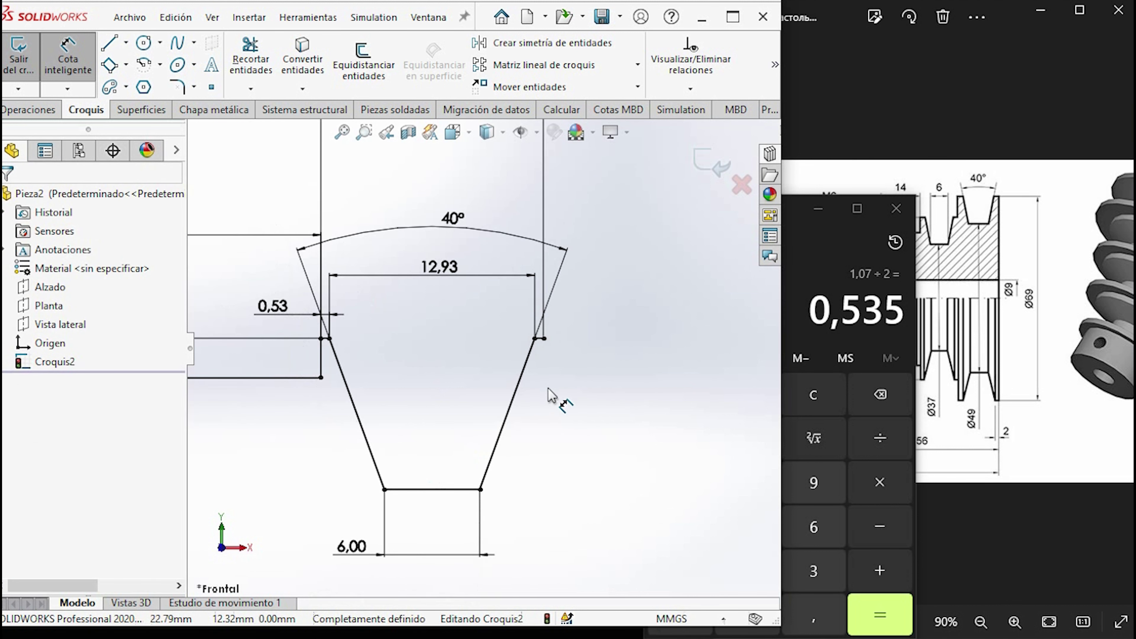
{"action": "scroll", "coordinate": [555, 393], "scroll_direction": "up", "scroll_amount": 1}
{"action": "key", "text": "alt+Tab"}
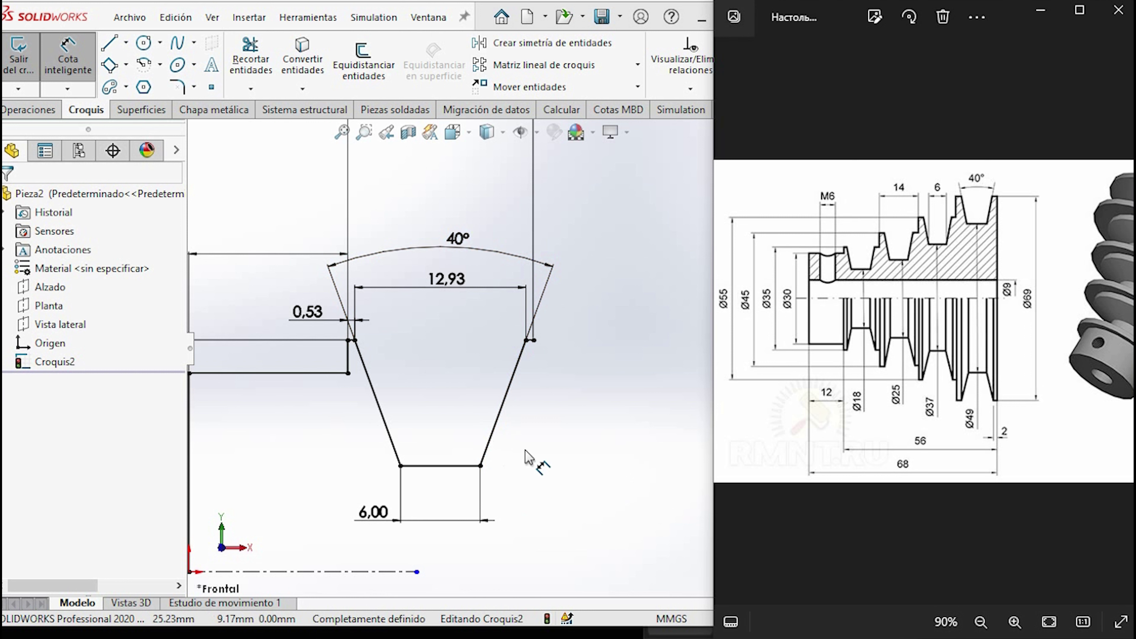
Box-select the dimensioned V-groove trapezoid
{"action": "key", "text": "alt+Tab"}
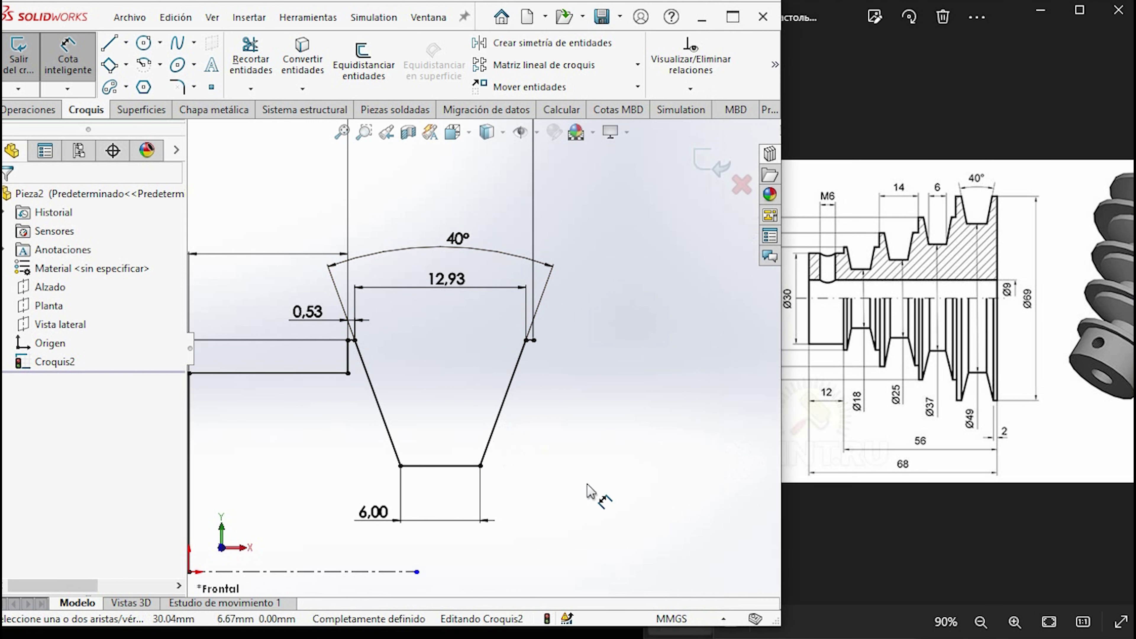
{"action": "left_click", "coordinate": [492, 447]}
{"action": "key", "text": "Escape"}
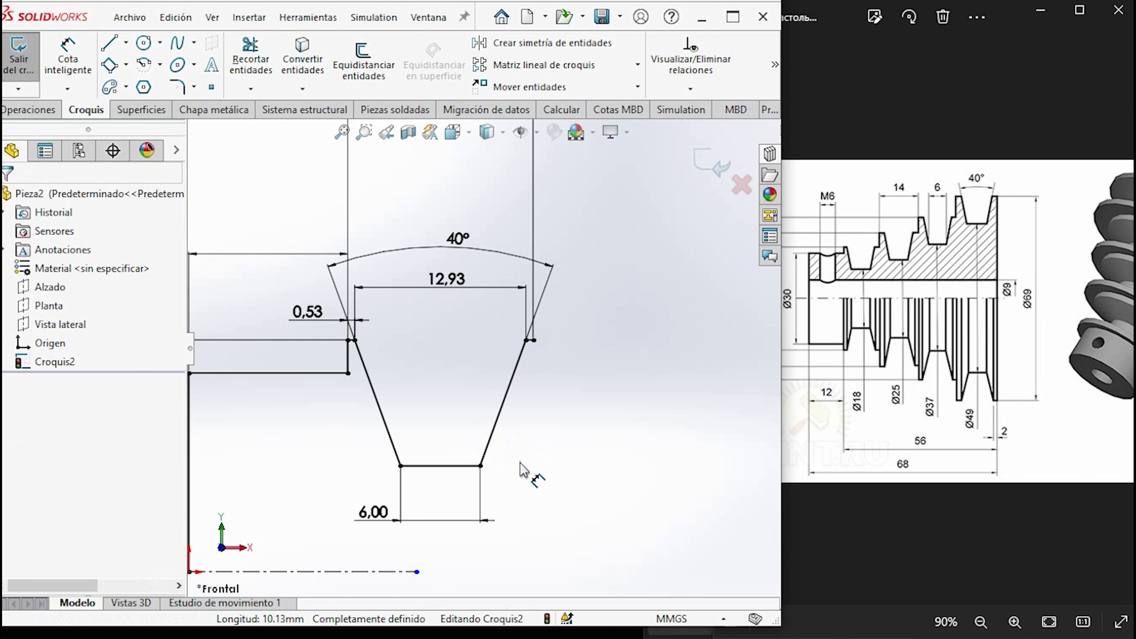
{"action": "left_click_drag", "start_coordinate": [540, 482], "coordinate": [350, 309]}
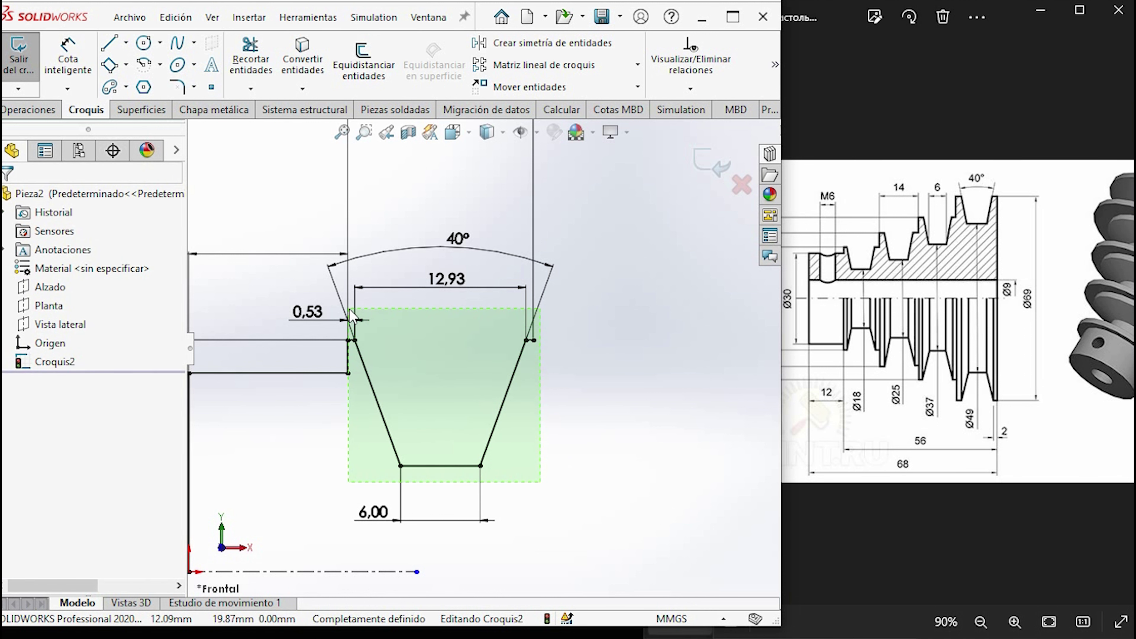
{"action": "left_click_drag", "start_coordinate": [353, 313], "coordinate": [353, 294]}
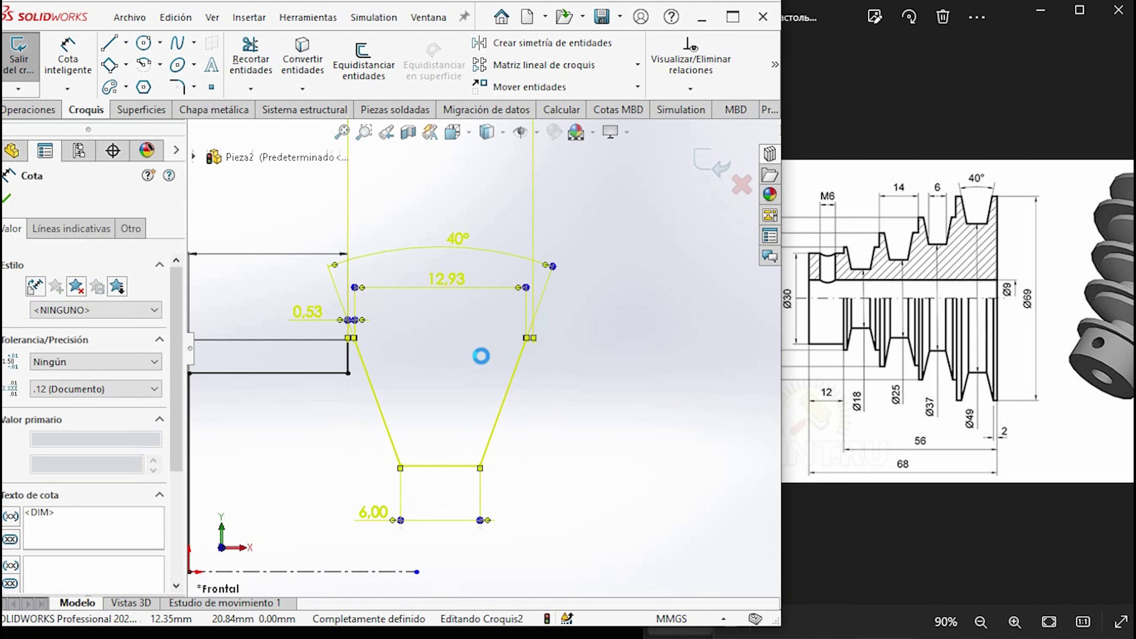
Copy and paste the groove so a duplicate sits to the right of the original
{"action": "key", "text": "Escape"}
{"action": "key", "text": "z"}
{"action": "key", "text": "ctrl+v"}
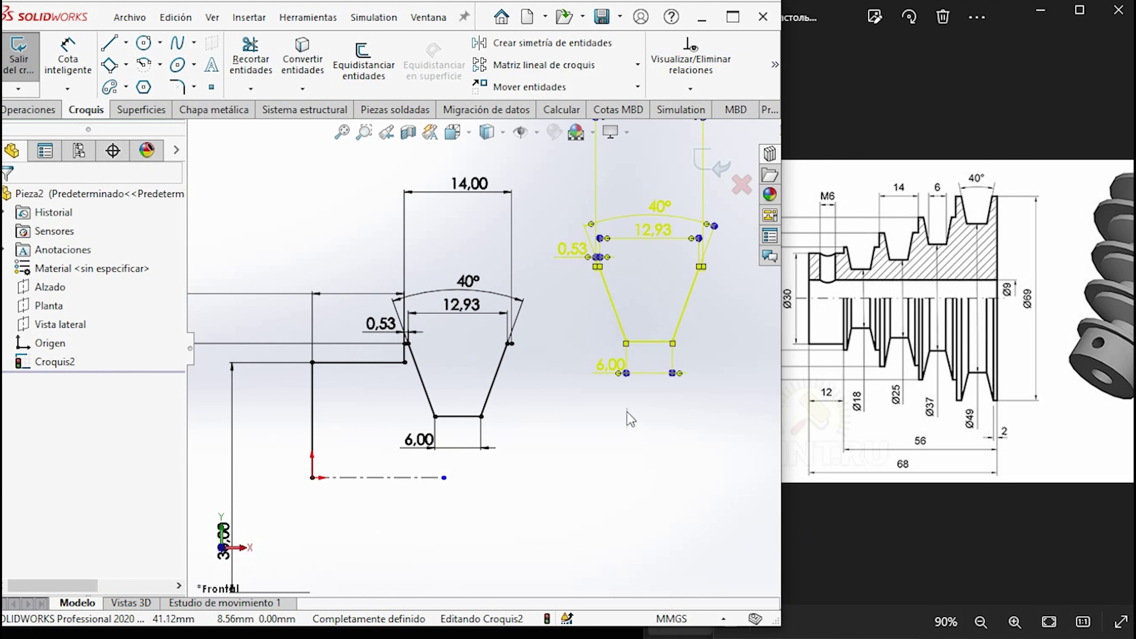
{"action": "scroll", "coordinate": [633, 423], "scroll_direction": "up", "scroll_amount": 2}
{"action": "scroll", "coordinate": [616, 385], "scroll_direction": "down", "scroll_amount": 5}
{"action": "left_click", "coordinate": [617, 389]}
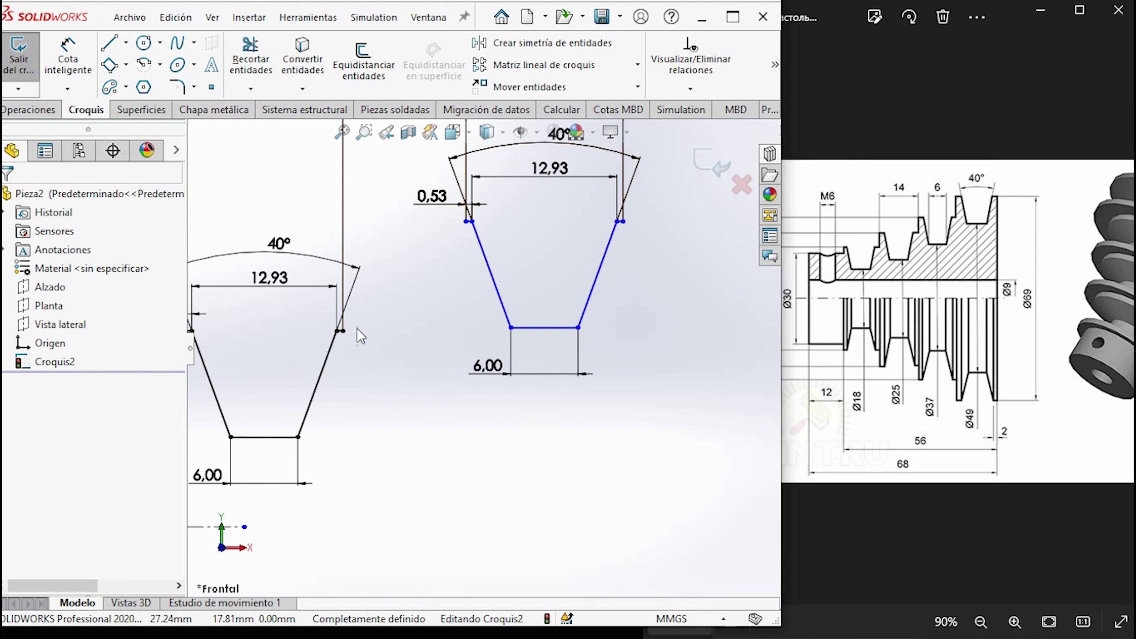
Draw a short vertical line up from the groove's top corner
{"action": "left_click", "coordinate": [112, 45]}
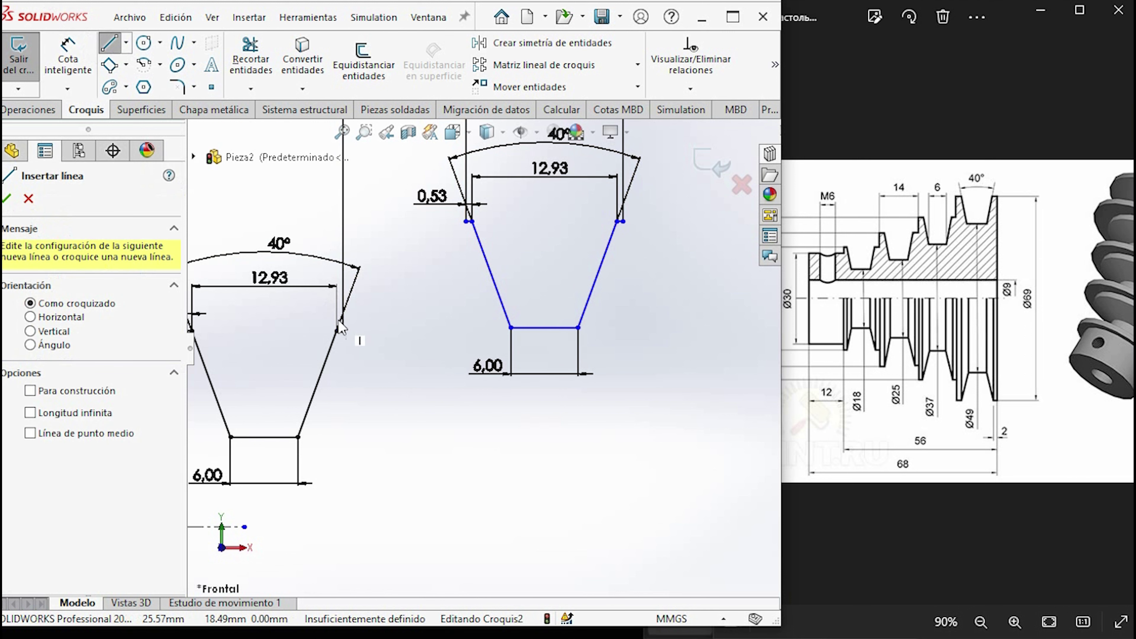
{"action": "left_click_drag", "start_coordinate": [342, 331], "coordinate": [342, 284]}
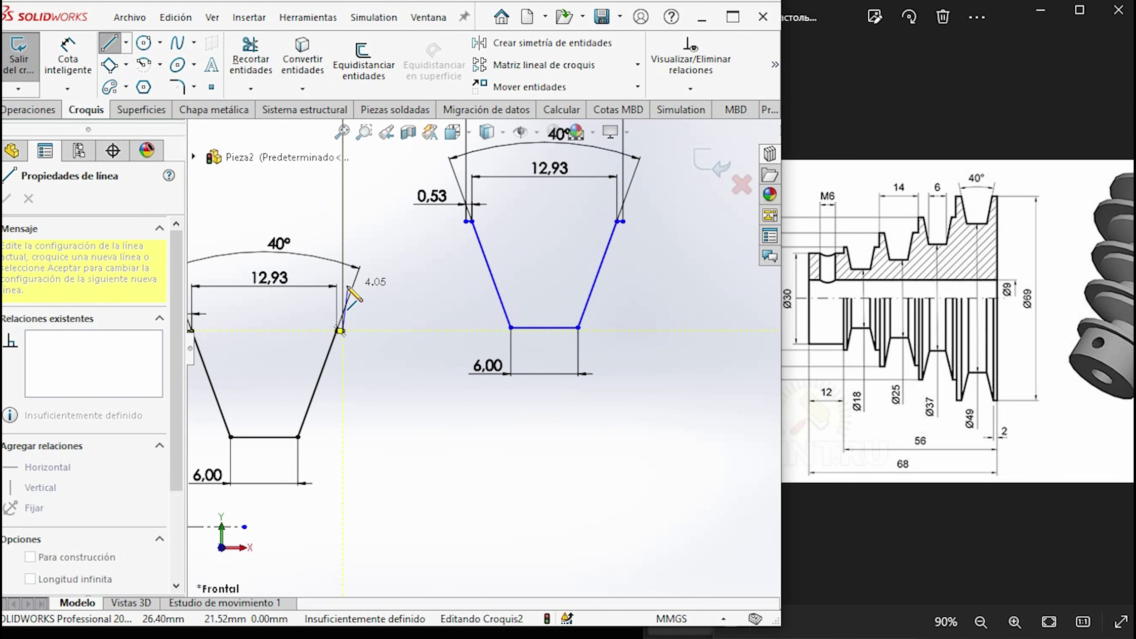
{"action": "key", "text": "Escape"}
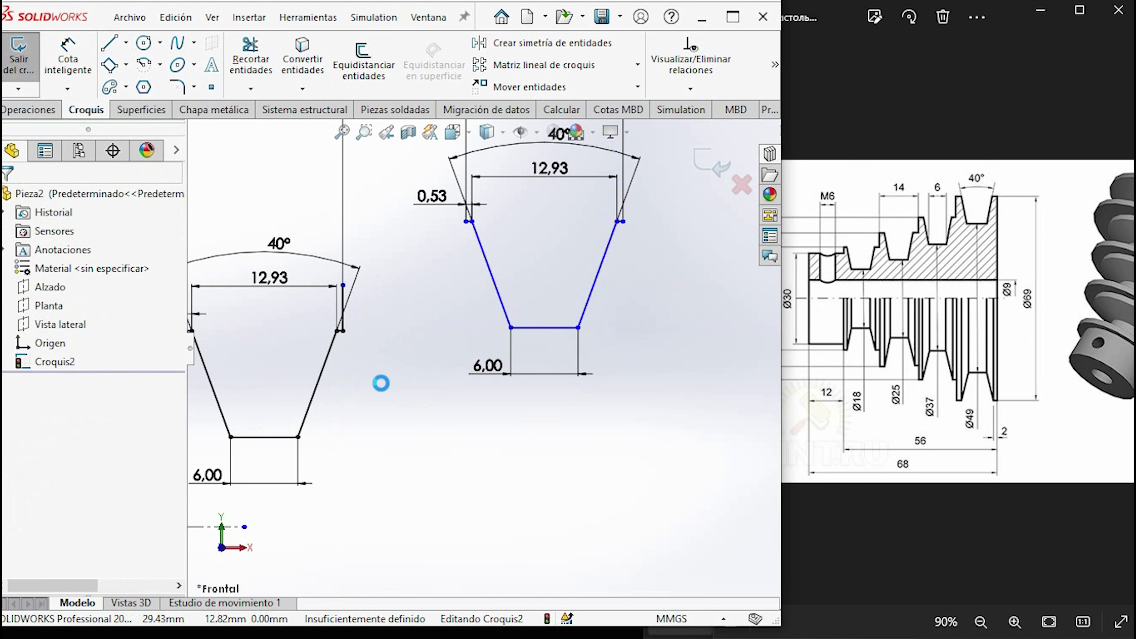
{"action": "scroll", "coordinate": [380, 386], "scroll_direction": "up", "scroll_amount": 2}
Dimension the line's top endpoint to the centerline as a 45 mm diameter
{"action": "left_click", "coordinate": [44, 50]}
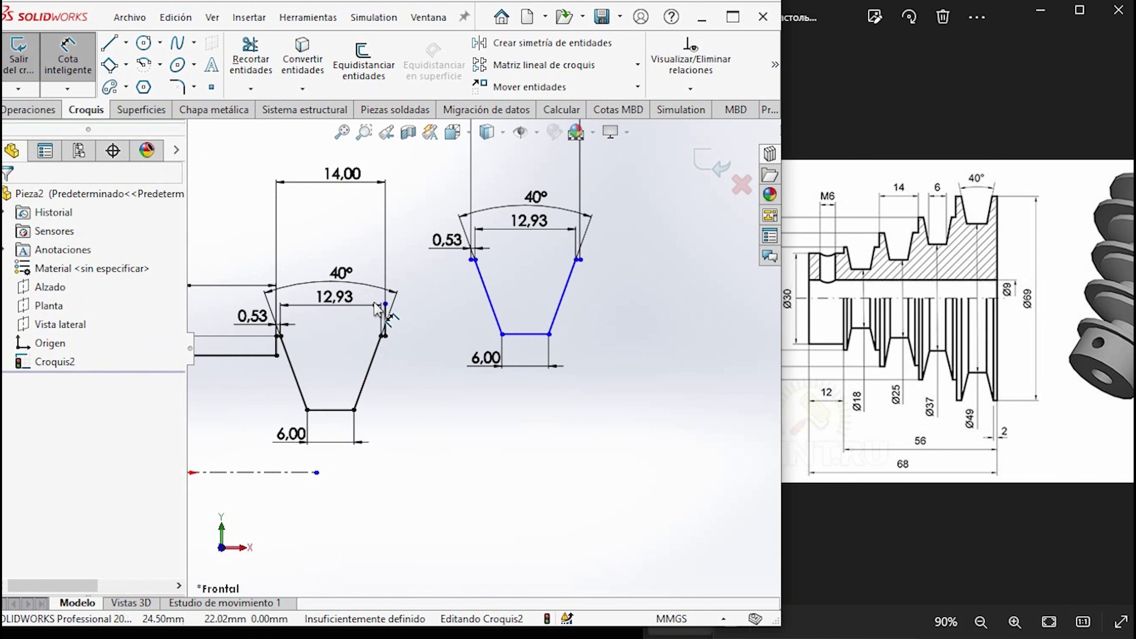
{"action": "left_click", "coordinate": [385, 305]}
{"action": "scroll", "coordinate": [469, 349], "scroll_direction": "up", "scroll_amount": 1}
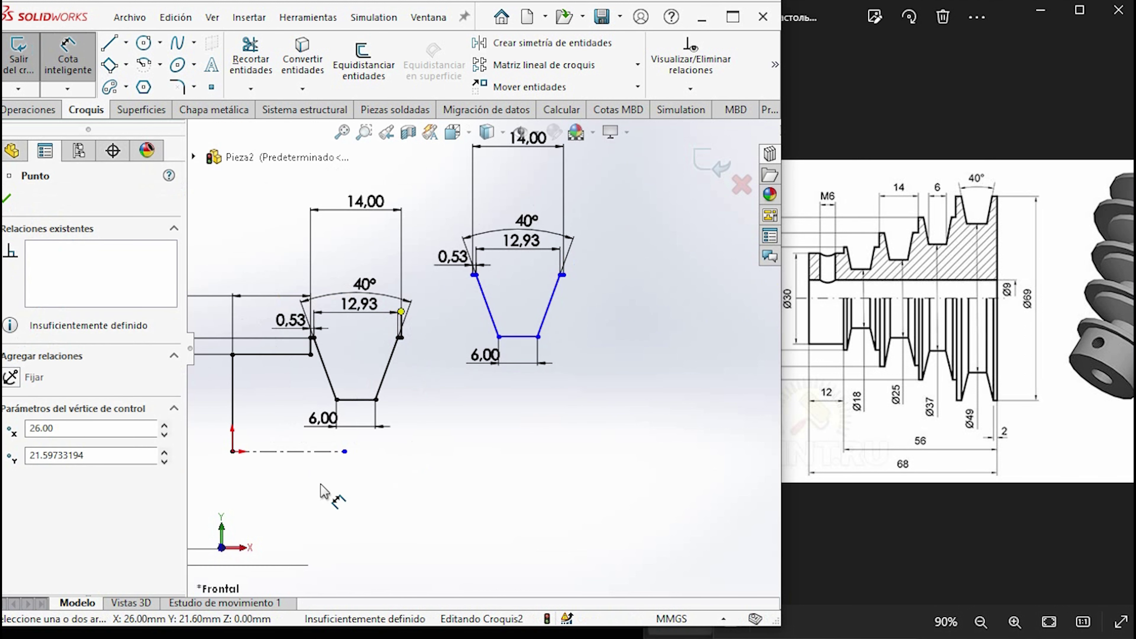
{"action": "left_click", "coordinate": [333, 452]}
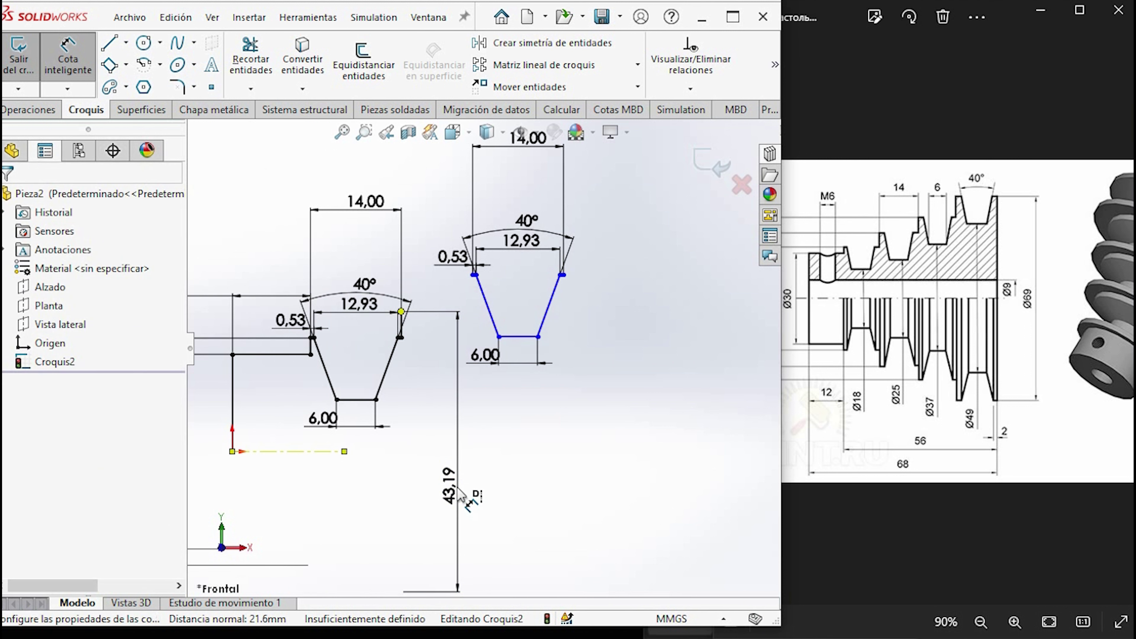
{"action": "left_click", "coordinate": [461, 494]}
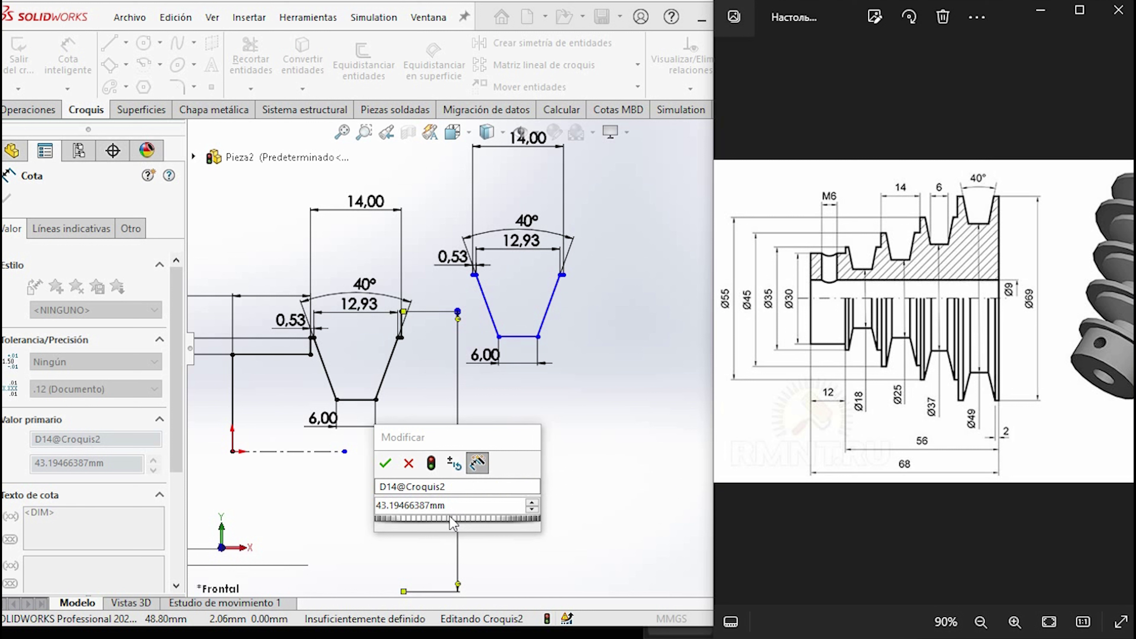
{"action": "left_click", "coordinate": [479, 511]}
{"action": "type", "text": "45"}
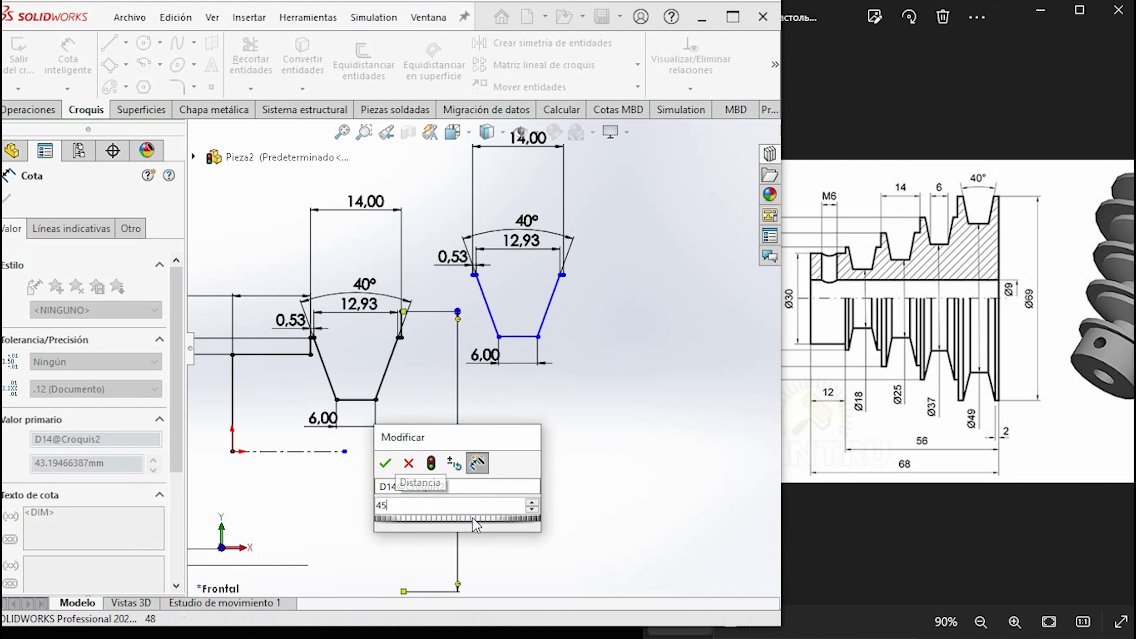
{"action": "key", "text": "Return"}
Place the 45 mm dimension beside the 35 mm one and select the pasted groove's five lines for moving
{"action": "left_click_drag", "start_coordinate": [463, 474], "coordinate": [289, 497]}
{"action": "key", "text": "z"}
{"action": "left_click_drag", "start_coordinate": [379, 442], "coordinate": [193, 437]}
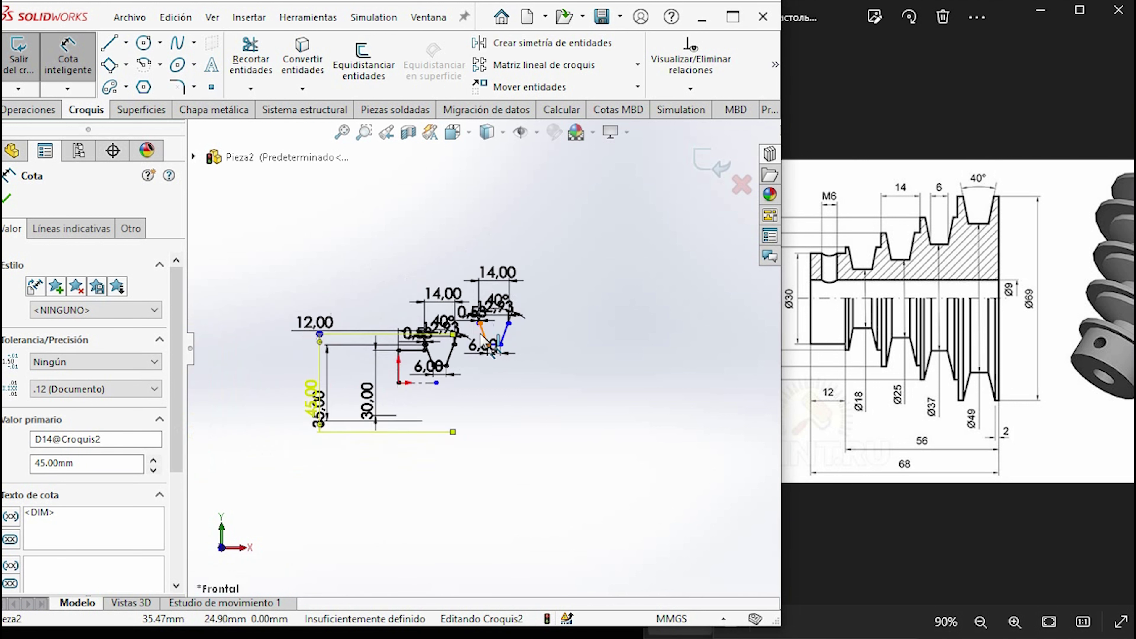
{"action": "scroll", "coordinate": [474, 314], "scroll_direction": "down", "scroll_amount": 2}
{"action": "scroll", "coordinate": [474, 313], "scroll_direction": "down", "scroll_amount": 3}
{"action": "scroll", "coordinate": [448, 323], "scroll_direction": "down", "scroll_amount": 3}
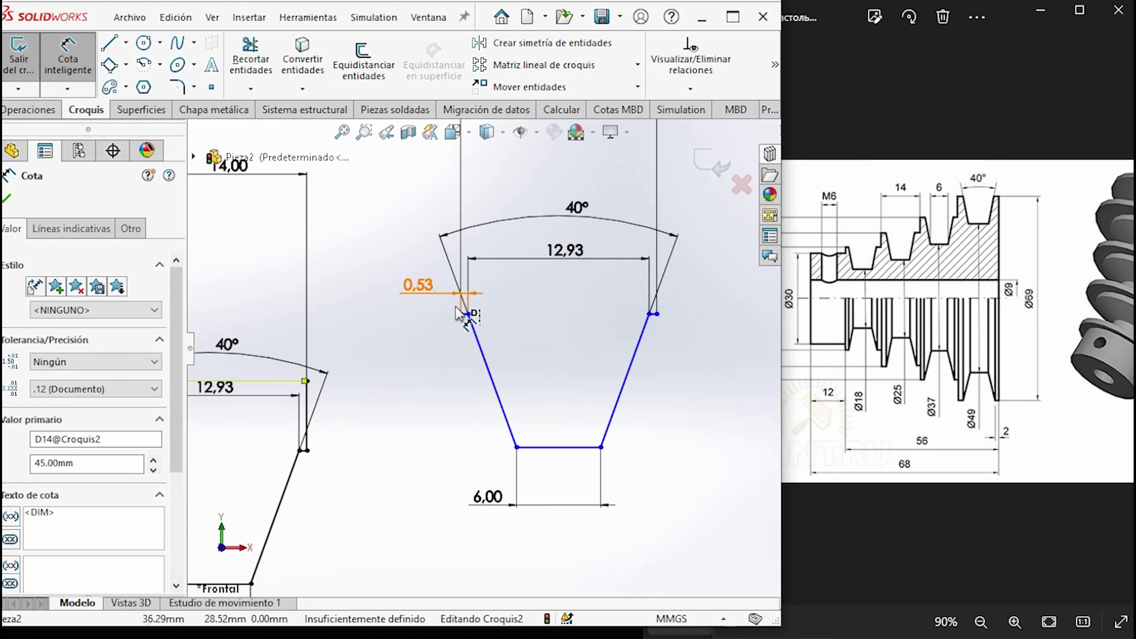
{"action": "left_click", "coordinate": [519, 87]}
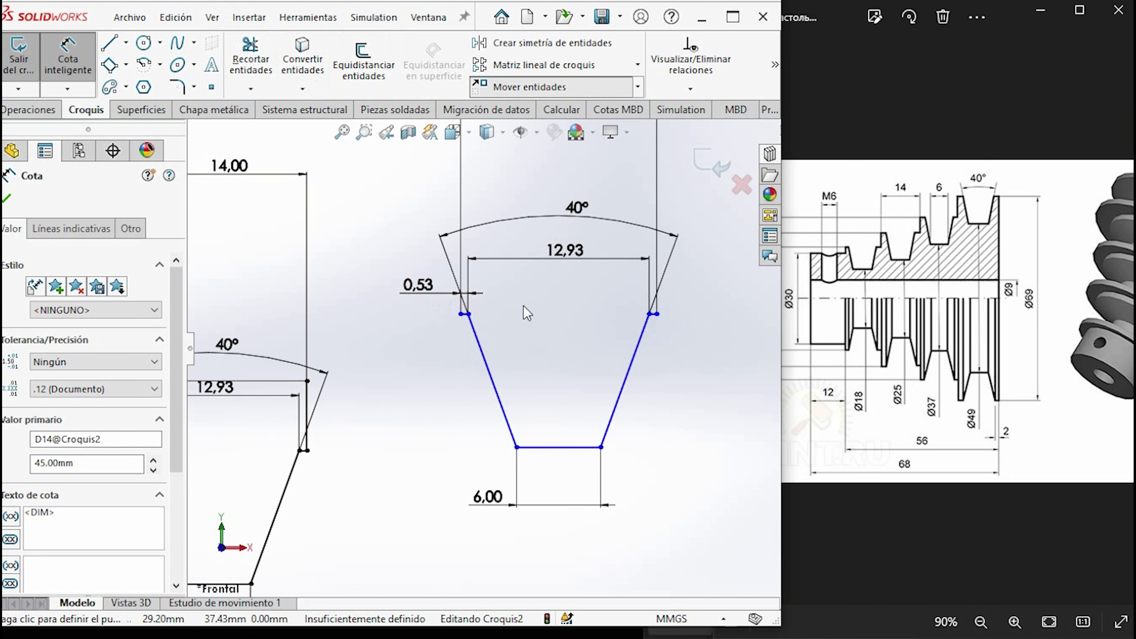
{"action": "left_click_drag", "start_coordinate": [475, 321], "coordinate": [475, 321]}
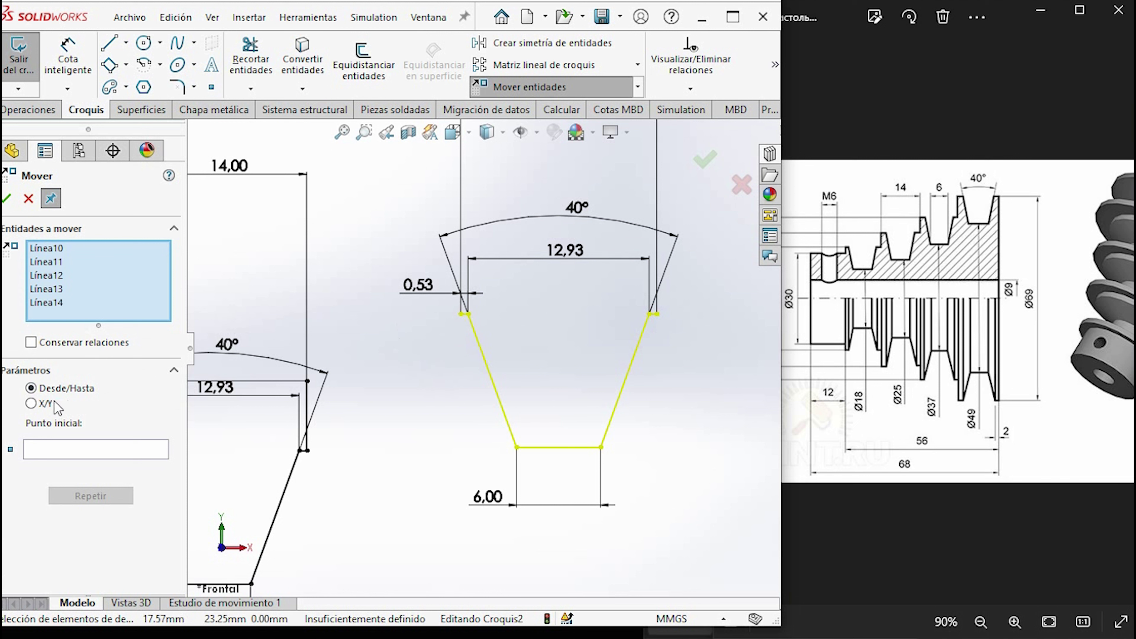
Move the copied groove by its top-left corner to join the first groove, 14 mm beside it
{"action": "left_click", "coordinate": [44, 457]}
{"action": "left_click", "coordinate": [461, 314]}
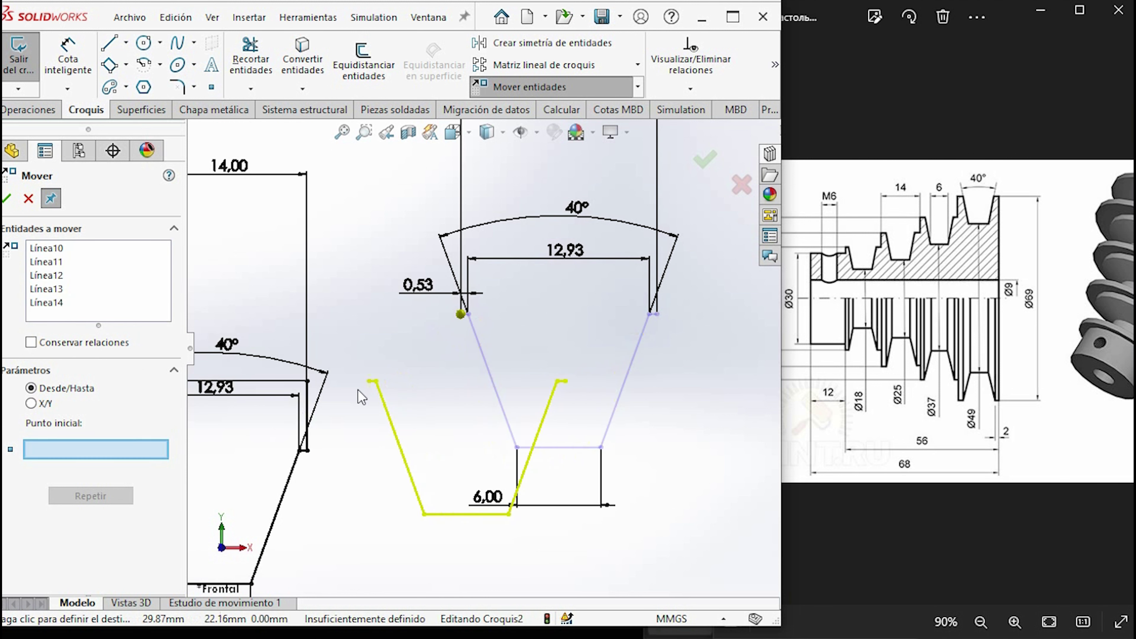
{"action": "left_click", "coordinate": [307, 381]}
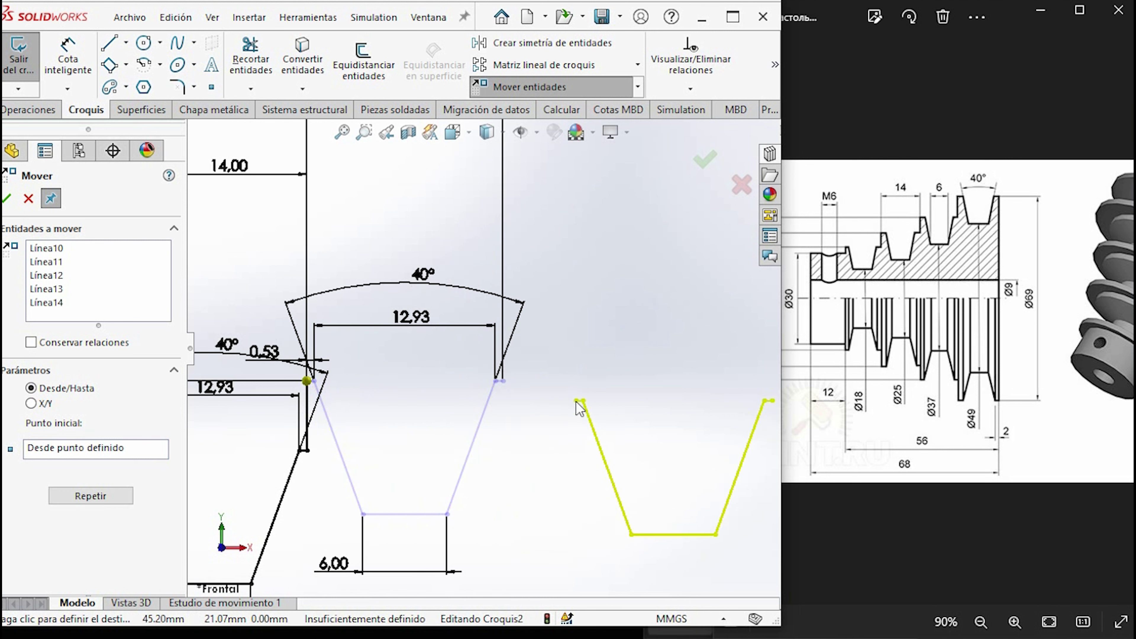
{"action": "left_click", "coordinate": [7, 199]}
{"action": "scroll", "coordinate": [425, 407], "scroll_direction": "up", "scroll_amount": 3}
{"action": "scroll", "coordinate": [492, 406], "scroll_direction": "down", "scroll_amount": 3}
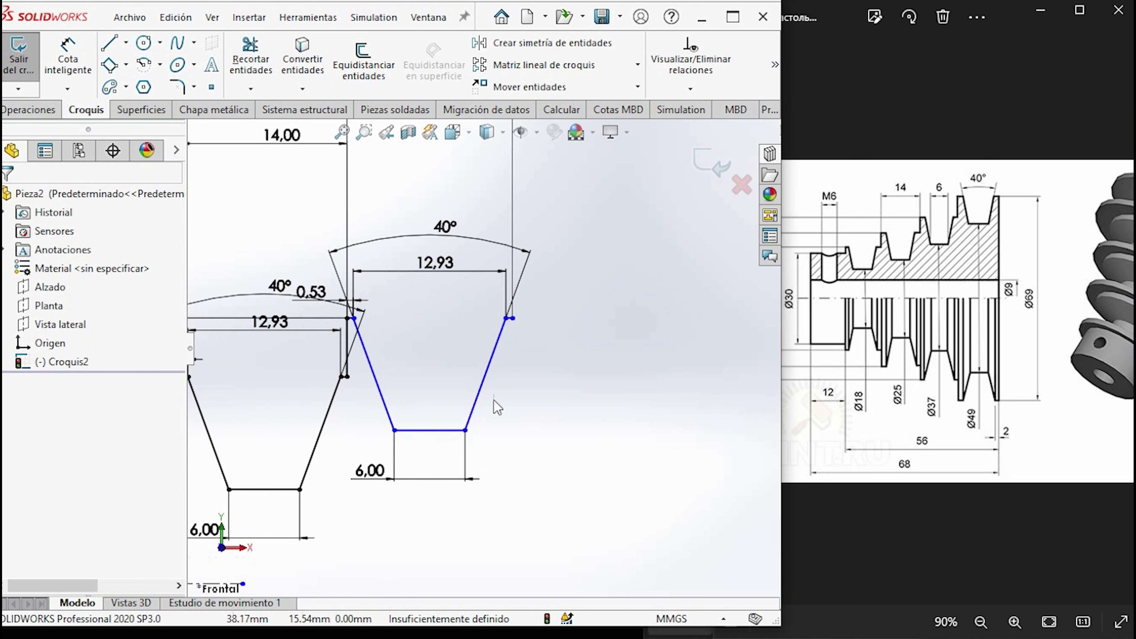
{"action": "scroll", "coordinate": [542, 463], "scroll_direction": "up", "scroll_amount": 2}
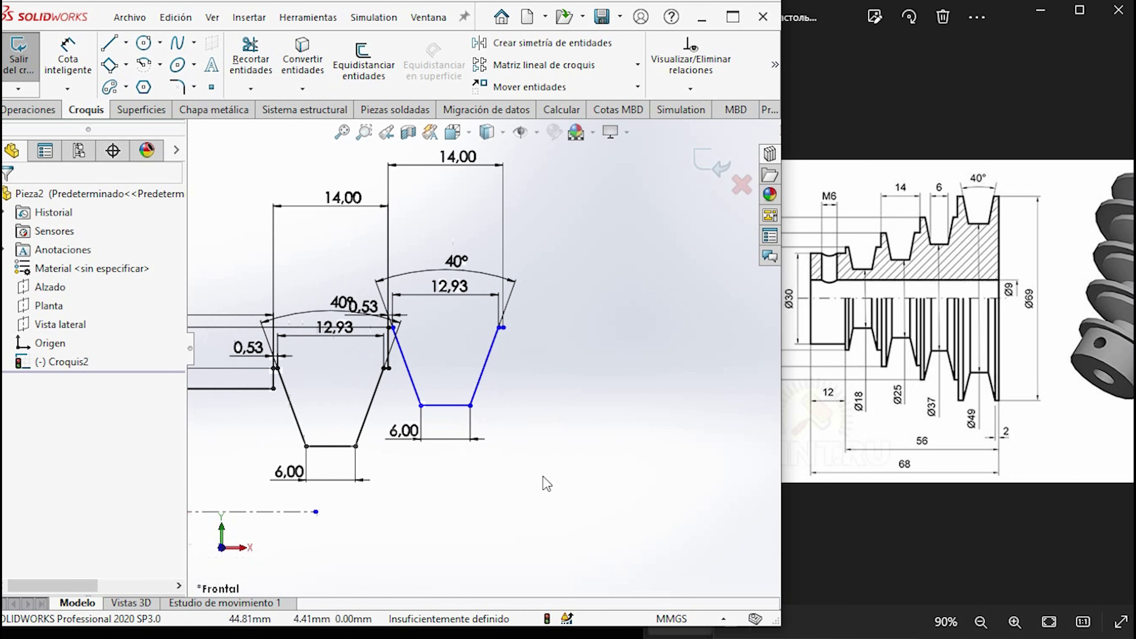
Draw a short vertical line up from the second groove's upper-right corner
{"action": "left_click", "coordinate": [112, 51]}
{"action": "scroll", "coordinate": [537, 342], "scroll_direction": "down", "scroll_amount": 2}
{"action": "scroll", "coordinate": [488, 340], "scroll_direction": "down", "scroll_amount": 2}
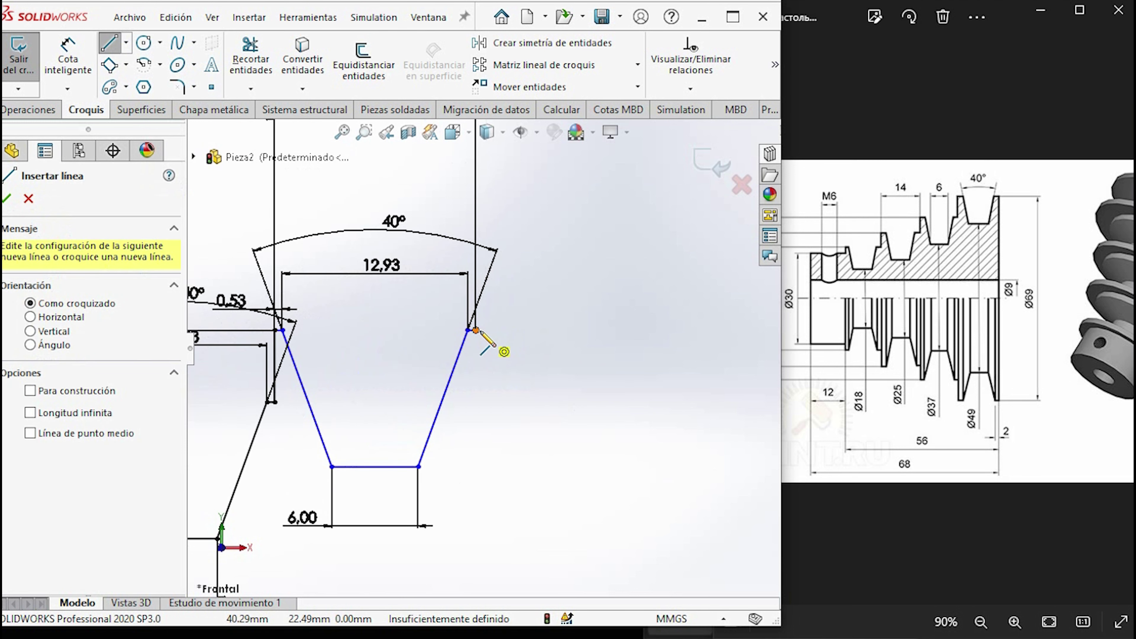
{"action": "left_click", "coordinate": [476, 330]}
{"action": "left_click", "coordinate": [476, 259]}
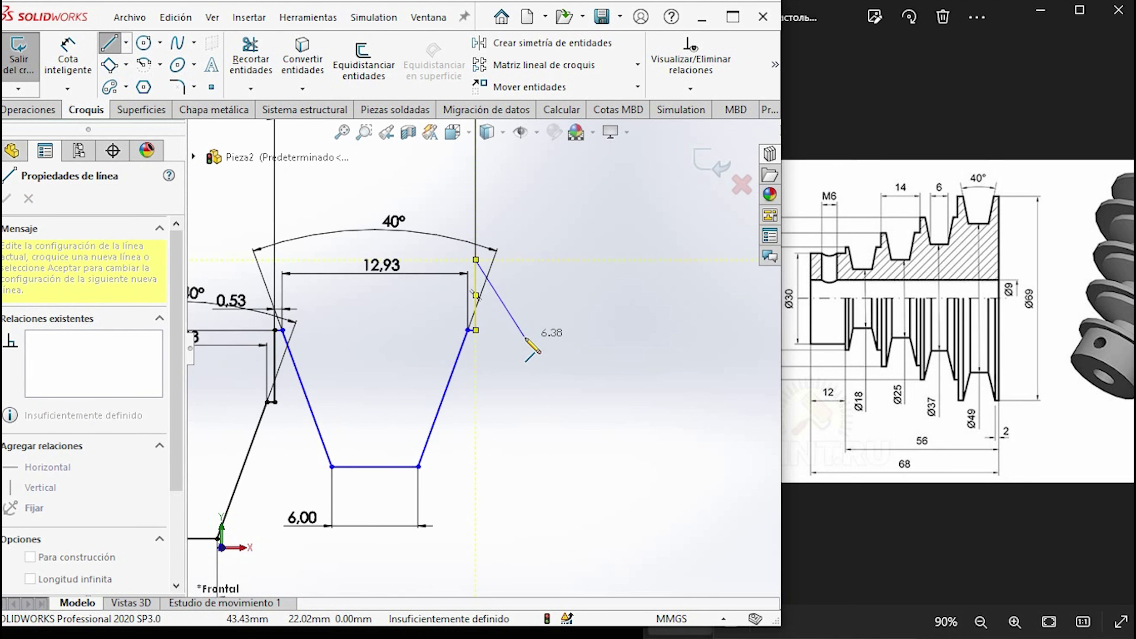
{"action": "key", "text": "Escape"}
Dimension the line's top end to the centreline as a 55 mm diameter, fully defining the sketch
{"action": "left_click", "coordinate": [67, 58]}
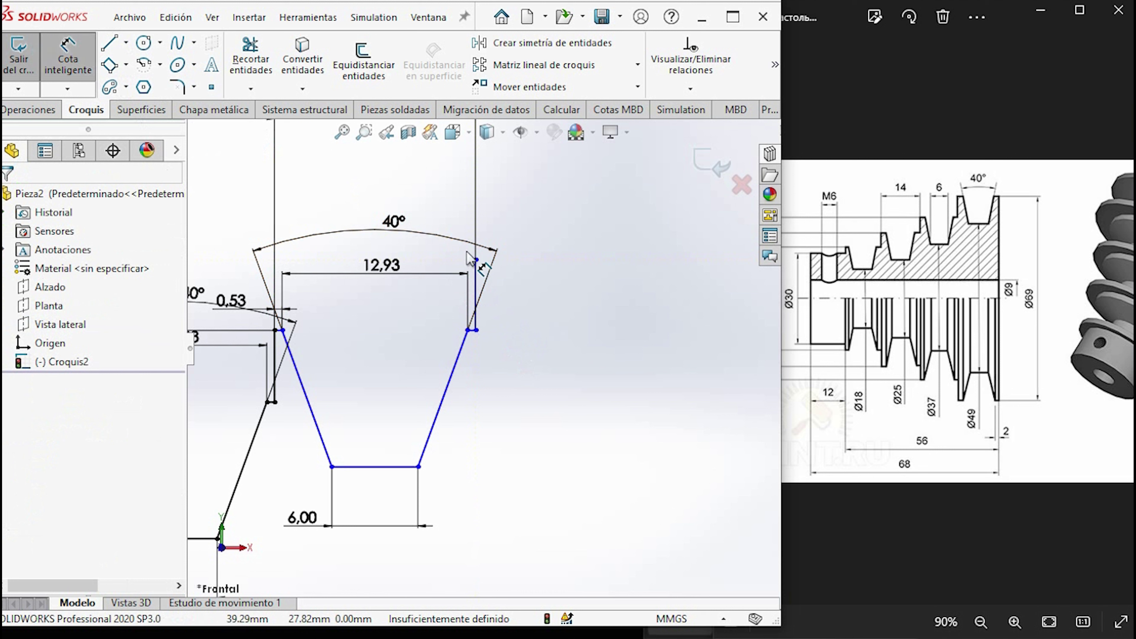
{"action": "left_click", "coordinate": [478, 263]}
{"action": "scroll", "coordinate": [481, 346], "scroll_direction": "up", "scroll_amount": 3}
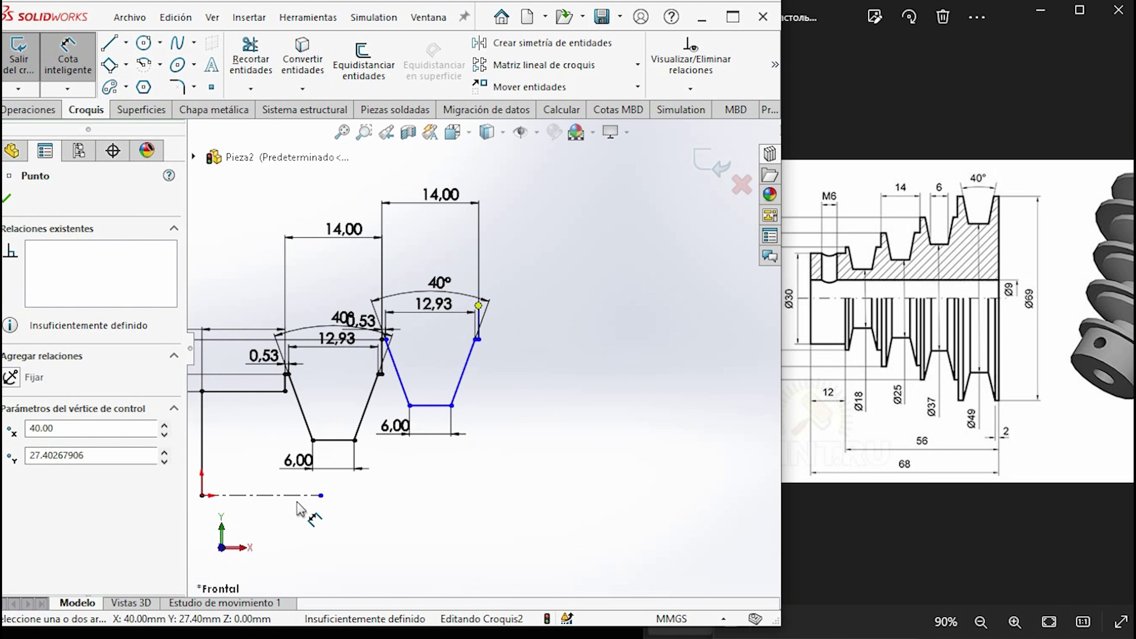
{"action": "left_click", "coordinate": [307, 496]}
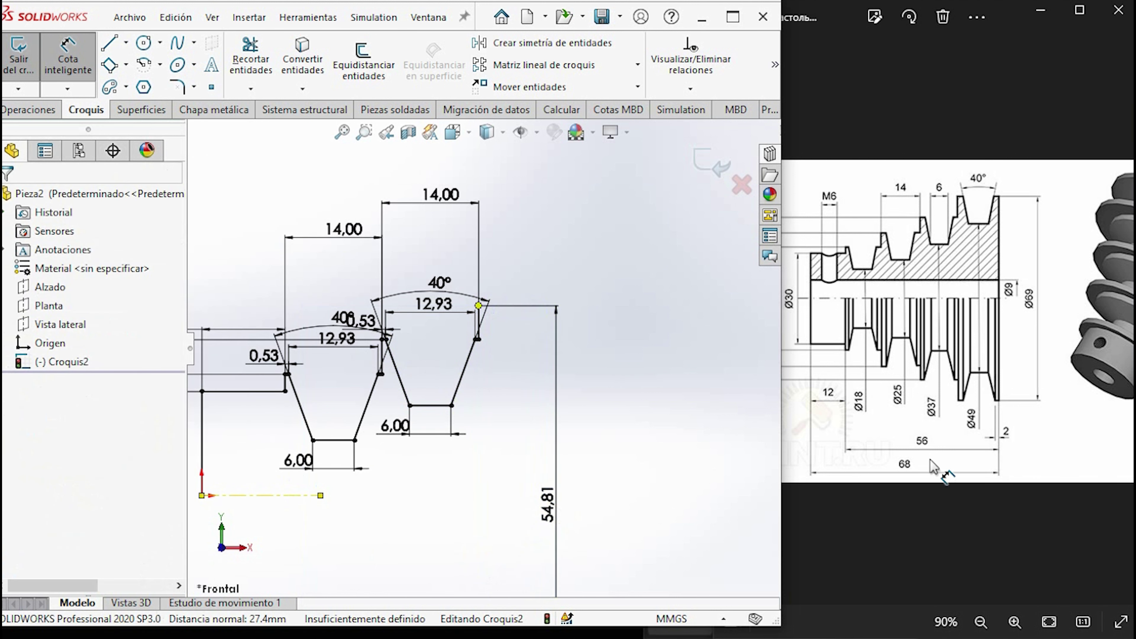
{"action": "left_click", "coordinate": [550, 506]}
{"action": "type", "text": "55"}
{"action": "key", "text": "Return"}
{"action": "left_click", "coordinate": [621, 269]}
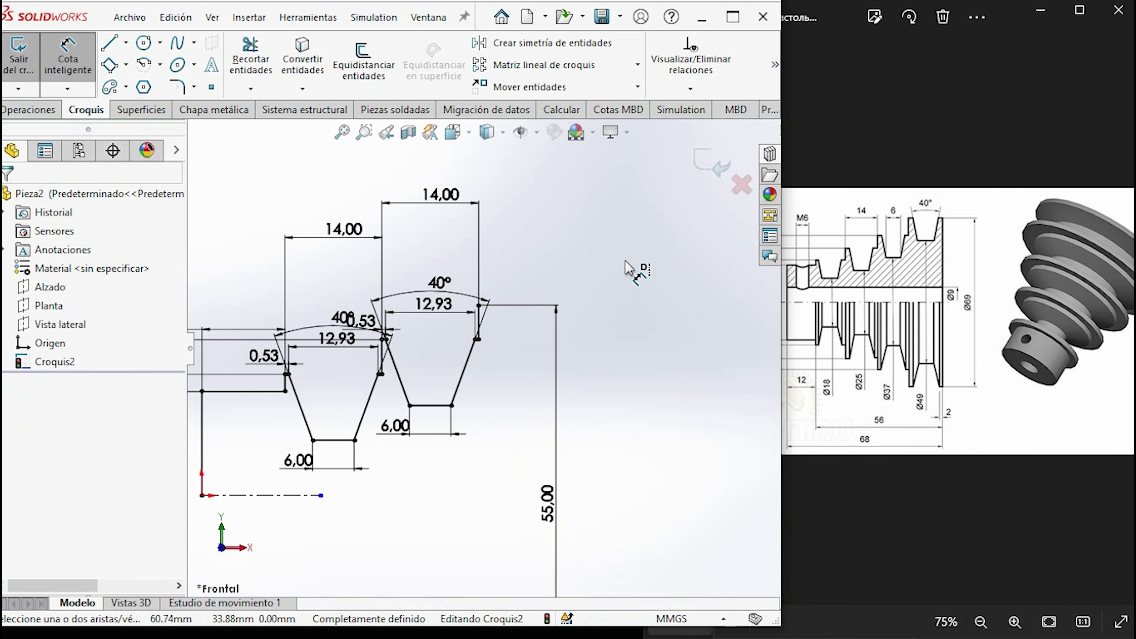
Paste another groove copy and move its upper-left corner onto the second groove's corner
{"action": "key", "text": "ctrl+v"}
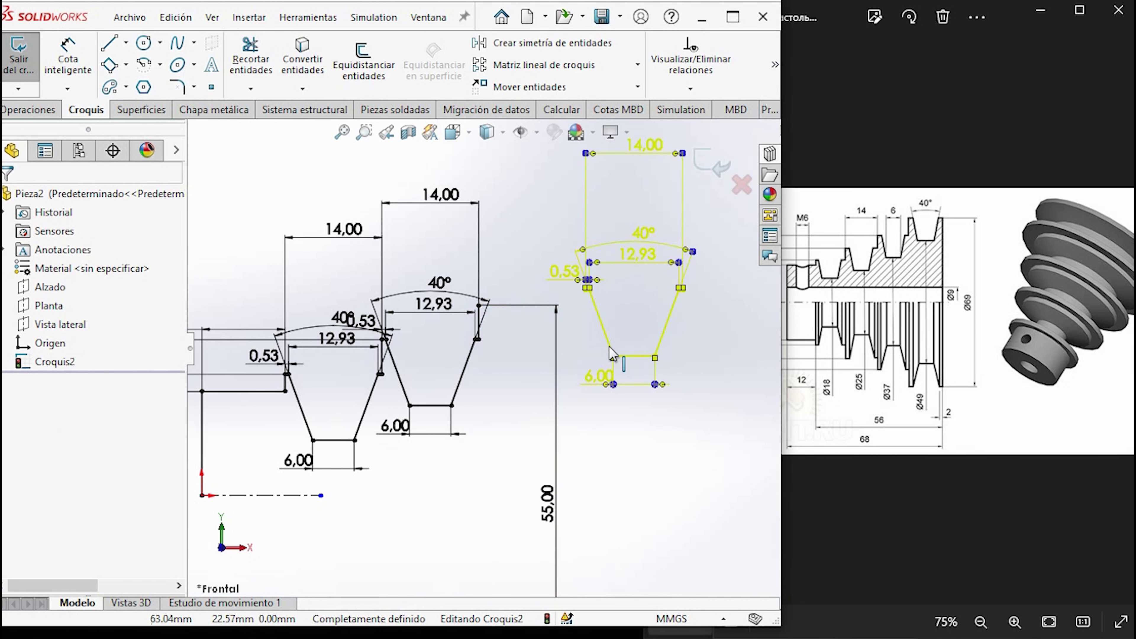
{"action": "scroll", "coordinate": [613, 353], "scroll_direction": "up", "scroll_amount": 1}
{"action": "scroll", "coordinate": [608, 358], "scroll_direction": "down", "scroll_amount": 2}
{"action": "scroll", "coordinate": [597, 365], "scroll_direction": "down", "scroll_amount": 1}
{"action": "scroll", "coordinate": [649, 399], "scroll_direction": "down", "scroll_amount": 1}
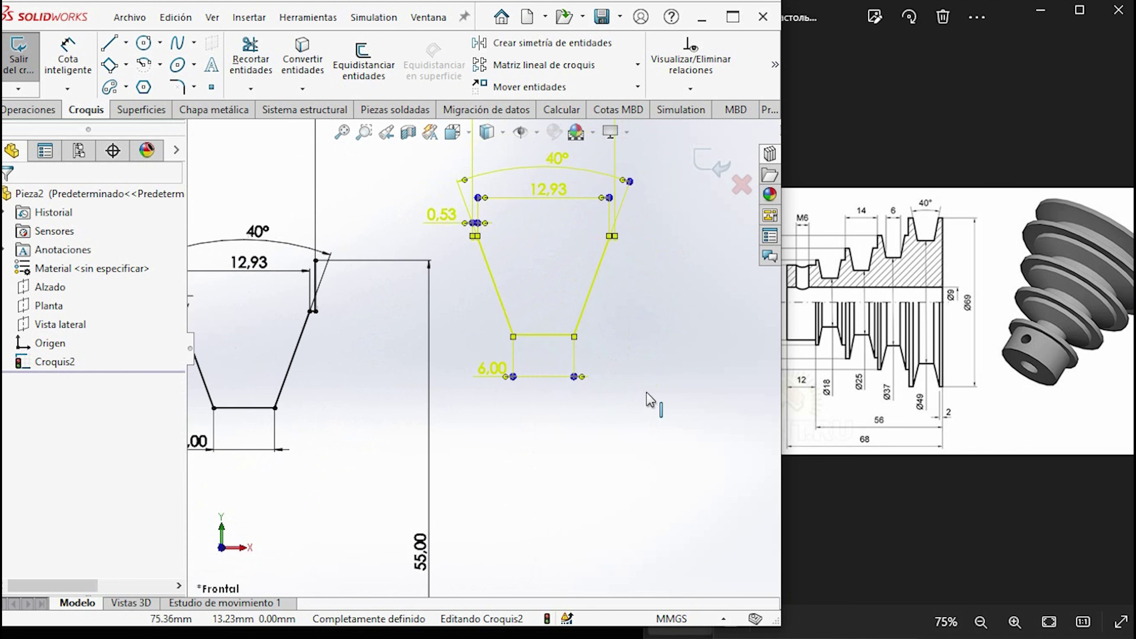
{"action": "scroll", "coordinate": [649, 399], "scroll_direction": "up", "scroll_amount": 1}
{"action": "left_click_drag", "start_coordinate": [662, 376], "coordinate": [448, 208]}
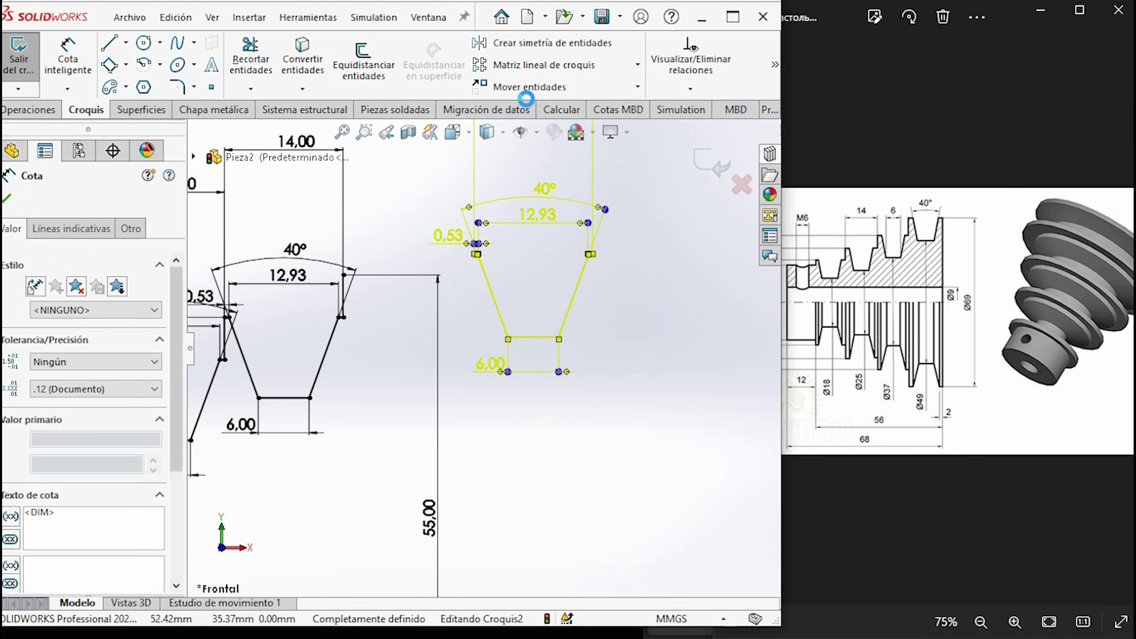
{"action": "left_click", "coordinate": [530, 87]}
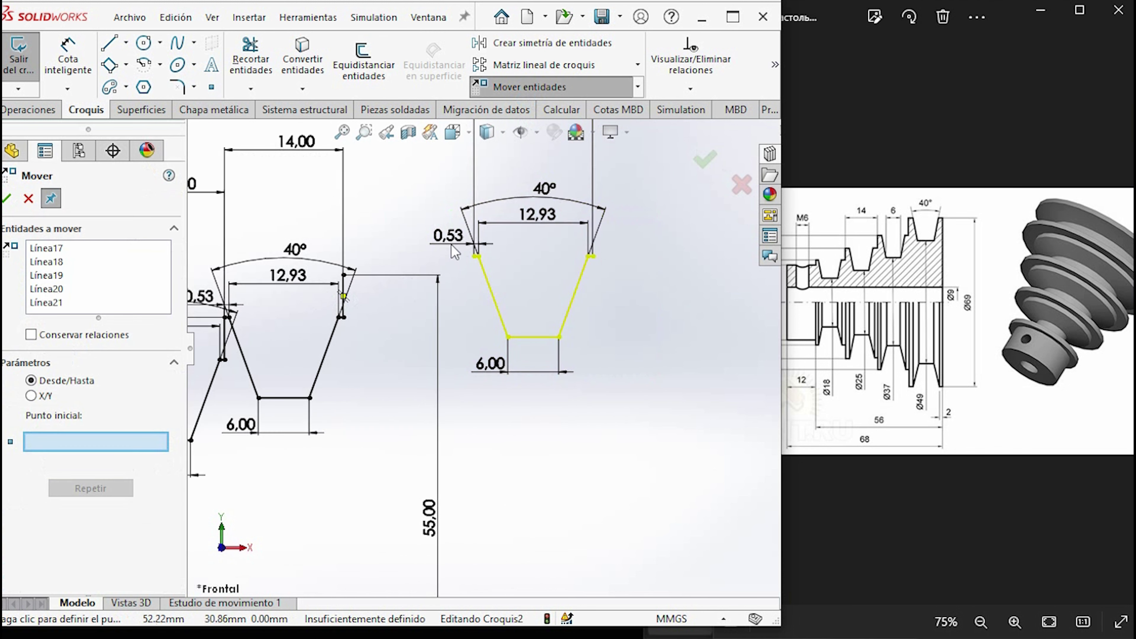
{"action": "left_click", "coordinate": [477, 256]}
{"action": "scroll", "coordinate": [389, 309], "scroll_direction": "up", "scroll_amount": 1}
{"action": "scroll", "coordinate": [390, 309], "scroll_direction": "down", "scroll_amount": 2}
{"action": "scroll", "coordinate": [411, 311], "scroll_direction": "down", "scroll_amount": 1}
{"action": "scroll", "coordinate": [430, 314], "scroll_direction": "down", "scroll_amount": 1}
{"action": "scroll", "coordinate": [443, 314], "scroll_direction": "down", "scroll_amount": 1}
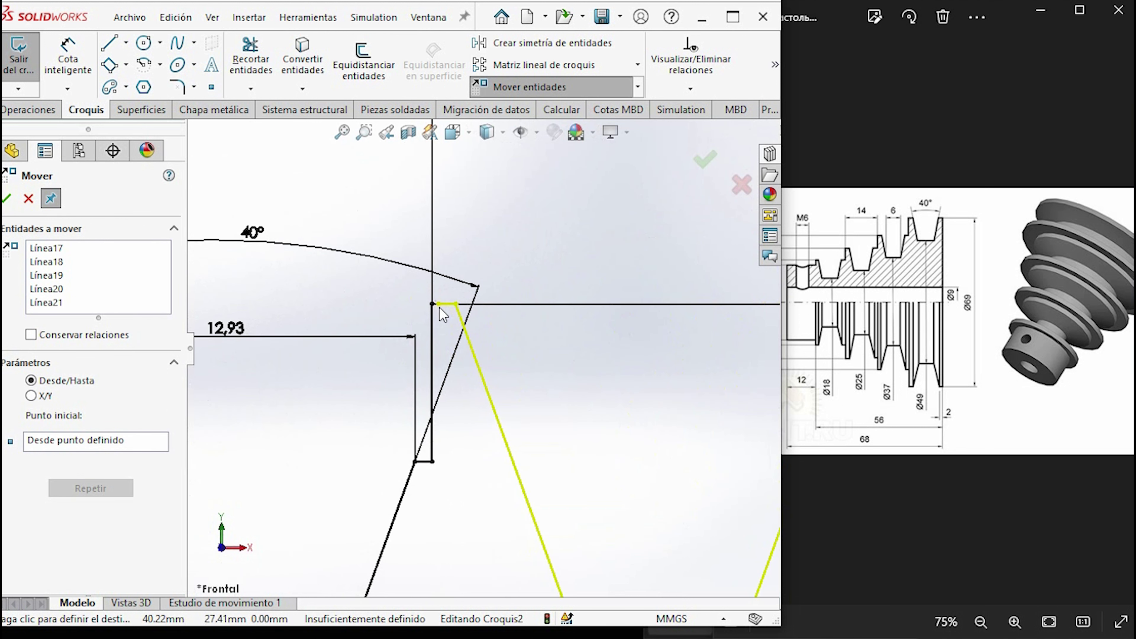
{"action": "left_click", "coordinate": [432, 306]}
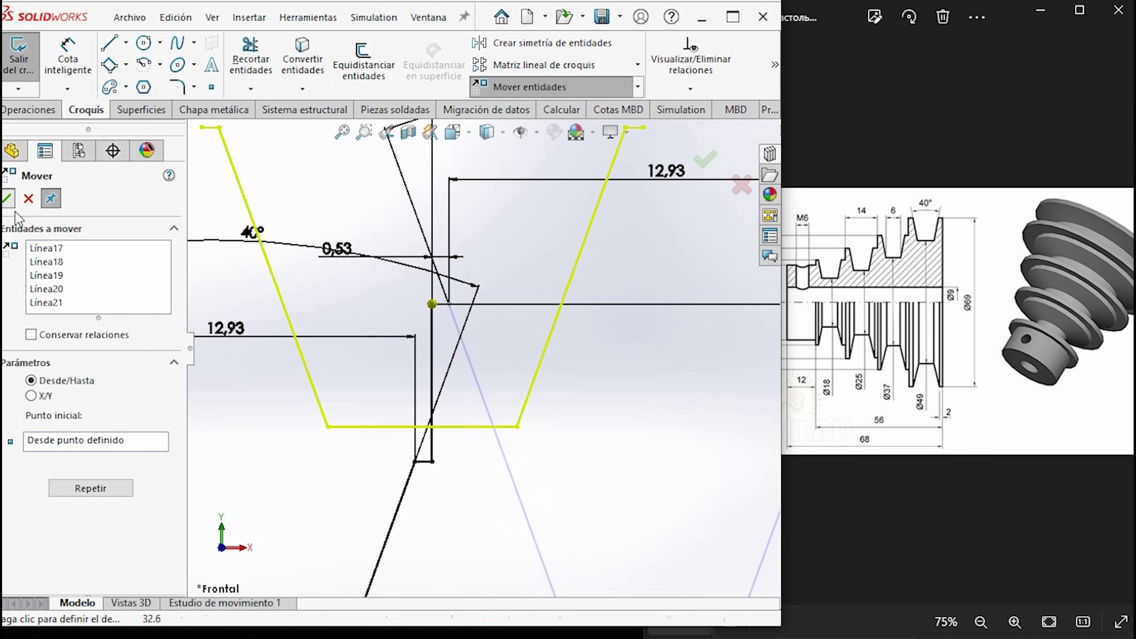
{"action": "key", "text": "Return"}
{"action": "scroll", "coordinate": [490, 459], "scroll_direction": "up", "scroll_amount": 2}
{"action": "scroll", "coordinate": [496, 441], "scroll_direction": "up", "scroll_amount": 1}
{"action": "scroll", "coordinate": [496, 440], "scroll_direction": "up", "scroll_amount": 3}
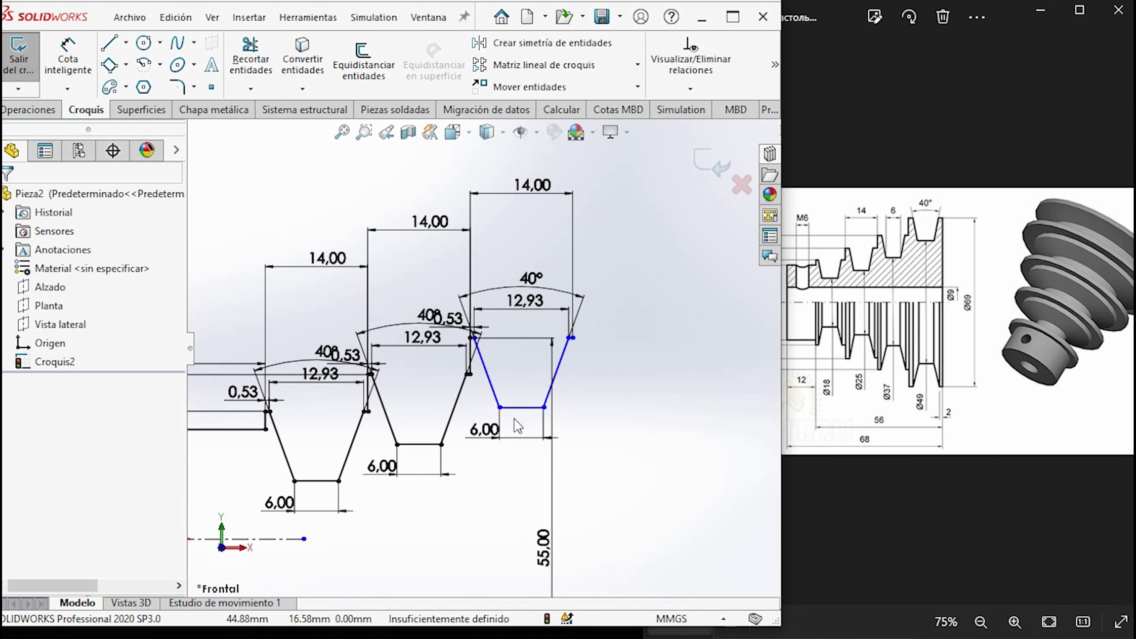
Draw a short vertical line up from the third groove's right corner
{"action": "left_click", "coordinate": [109, 44]}
{"action": "scroll", "coordinate": [580, 380], "scroll_direction": "up", "scroll_amount": 2}
{"action": "scroll", "coordinate": [519, 375], "scroll_direction": "down", "scroll_amount": 3}
{"action": "scroll", "coordinate": [514, 312], "scroll_direction": "down", "scroll_amount": 2}
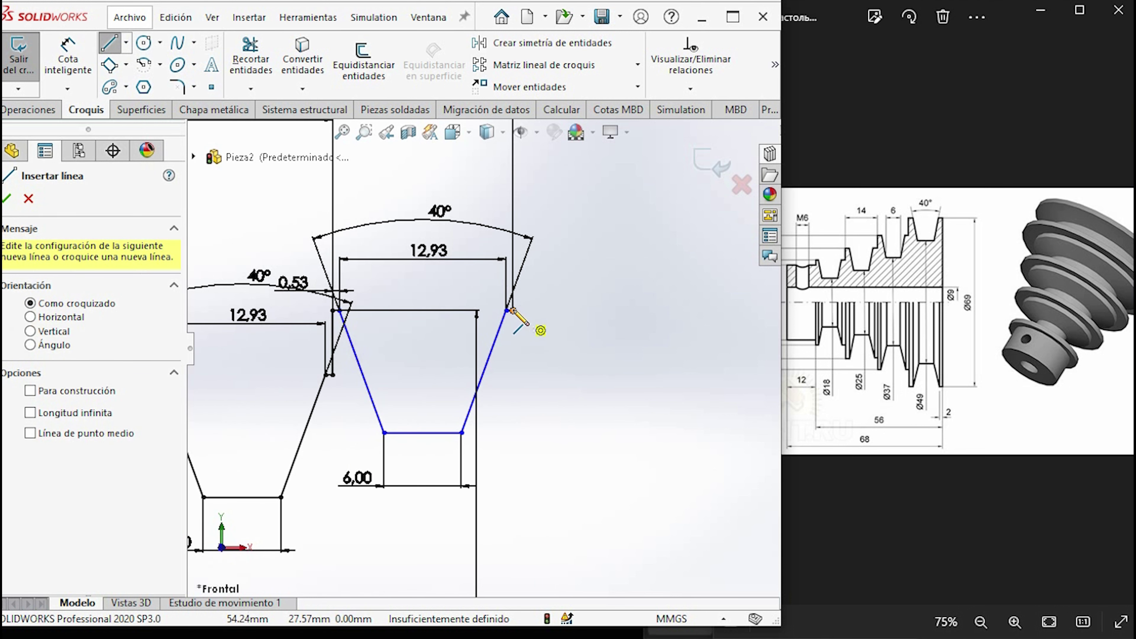
{"action": "left_click", "coordinate": [513, 311]}
{"action": "left_click", "coordinate": [513, 247]}
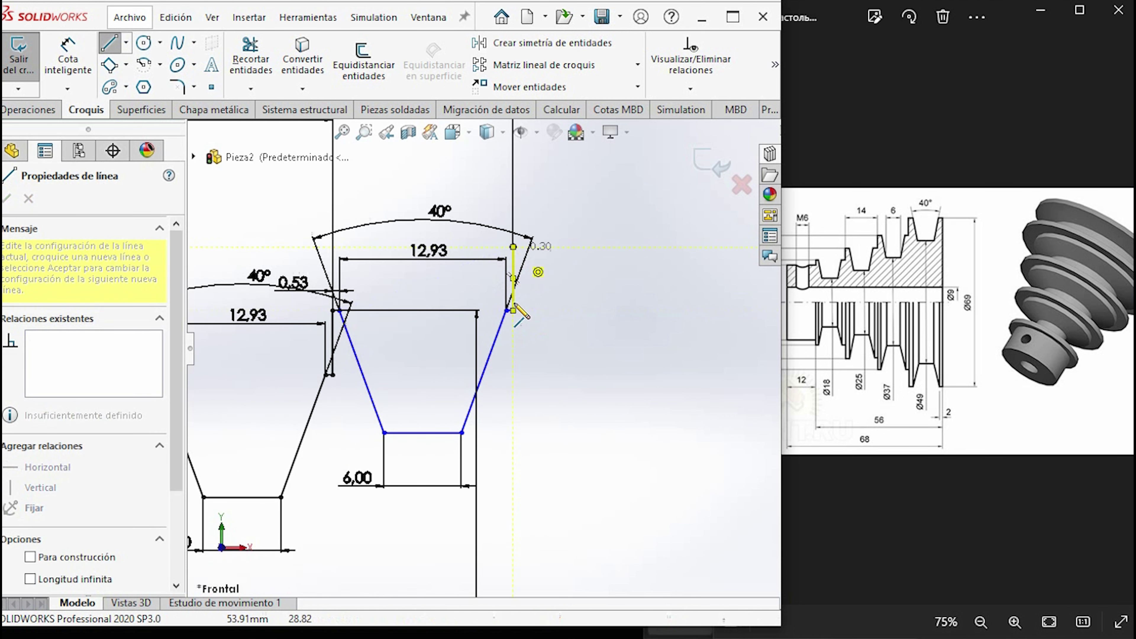
{"action": "key", "text": "Escape"}
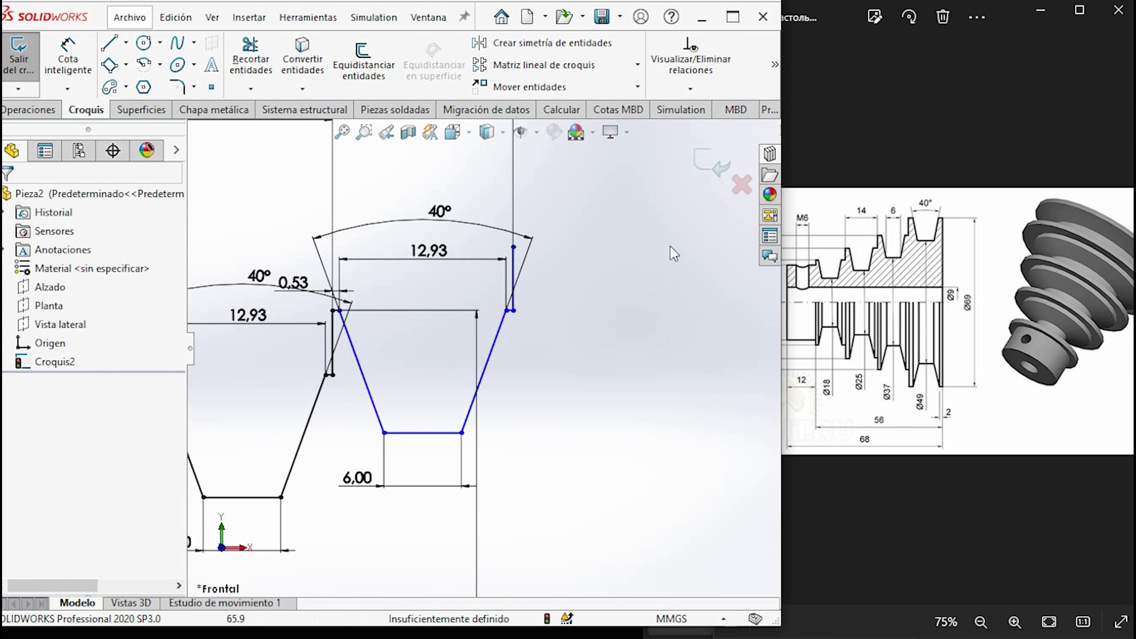
Dimension the line's top end to the centreline as a 69 mm diameter, then paste another groove copy
{"action": "left_click", "coordinate": [67, 57]}
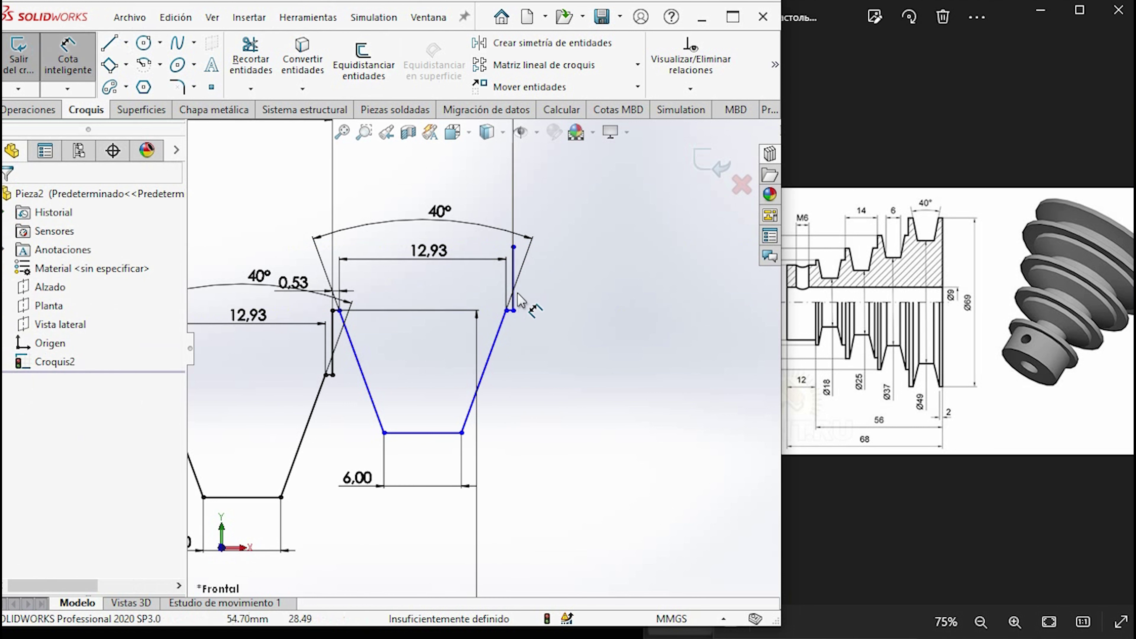
{"action": "left_click", "coordinate": [514, 248]}
{"action": "scroll", "coordinate": [480, 348], "scroll_direction": "up", "scroll_amount": 3}
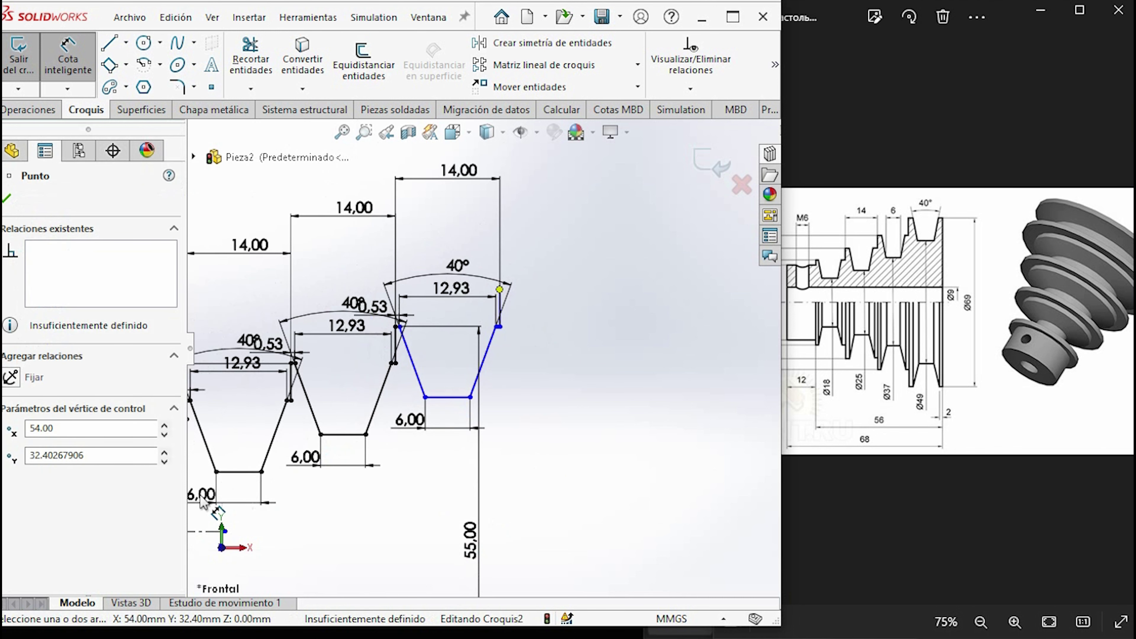
{"action": "left_click", "coordinate": [202, 533]}
{"action": "scroll", "coordinate": [215, 542], "scroll_direction": "up", "scroll_amount": 3}
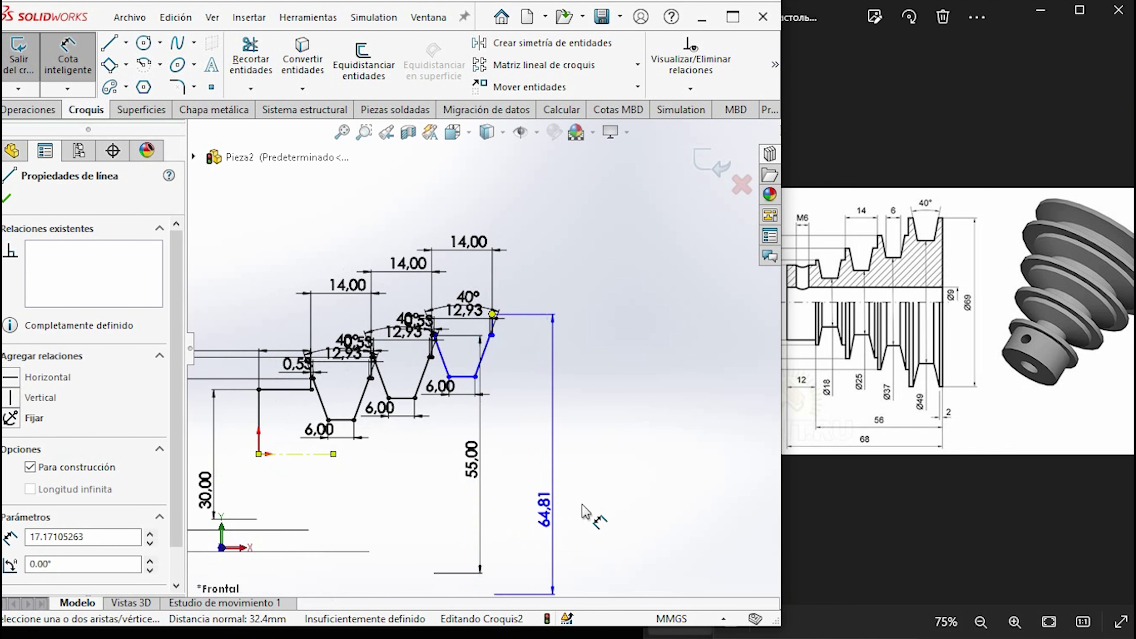
{"action": "left_click", "coordinate": [593, 497]}
{"action": "type", "text": "69"}
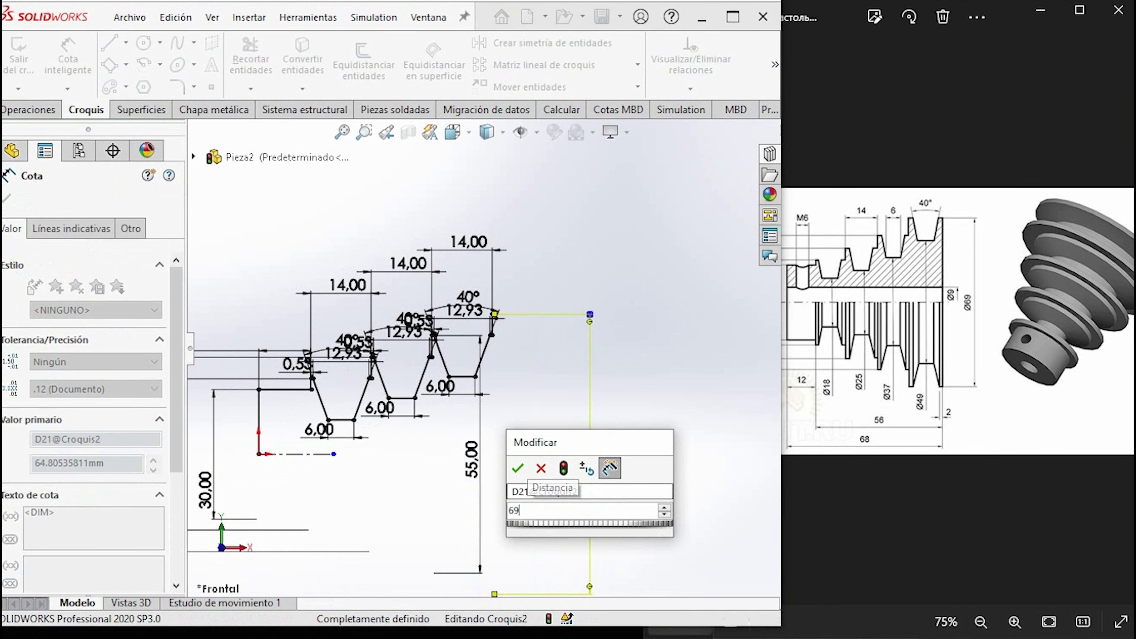
{"action": "key", "text": "Return"}
{"action": "left_click", "coordinate": [631, 336]}
{"action": "key", "text": "ctrl+v"}
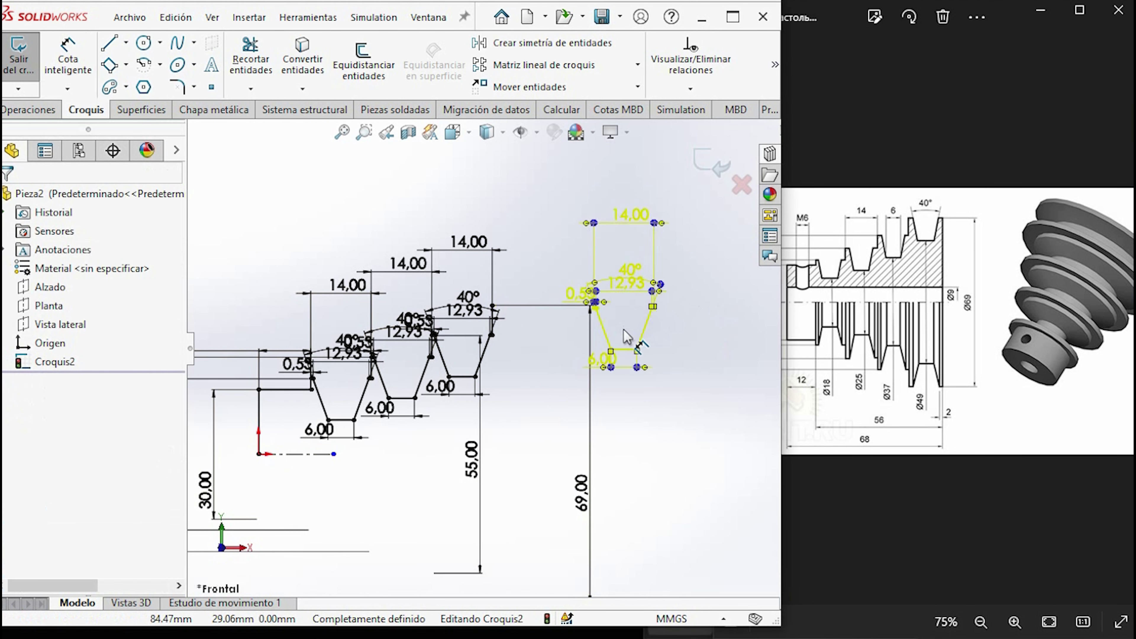
Move the fourth pasted groove so its upper-left corner snaps to the third groove's top corner
{"action": "scroll", "coordinate": [622, 334], "scroll_direction": "down", "scroll_amount": 3}
{"action": "scroll", "coordinate": [524, 333], "scroll_direction": "down", "scroll_amount": 2}
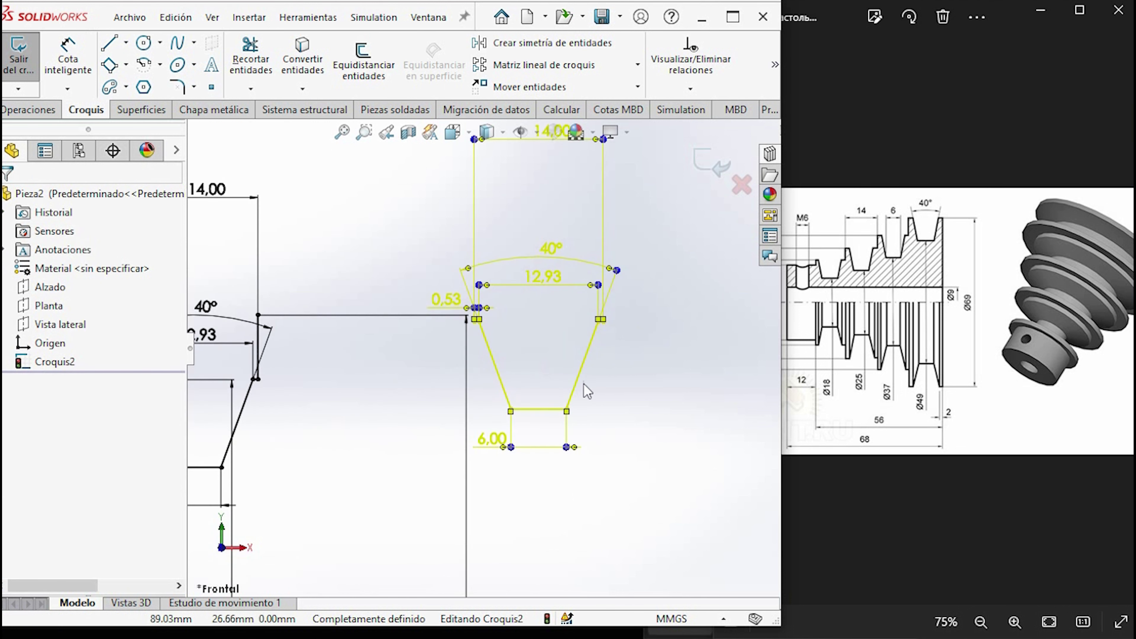
{"action": "left_click", "coordinate": [497, 87]}
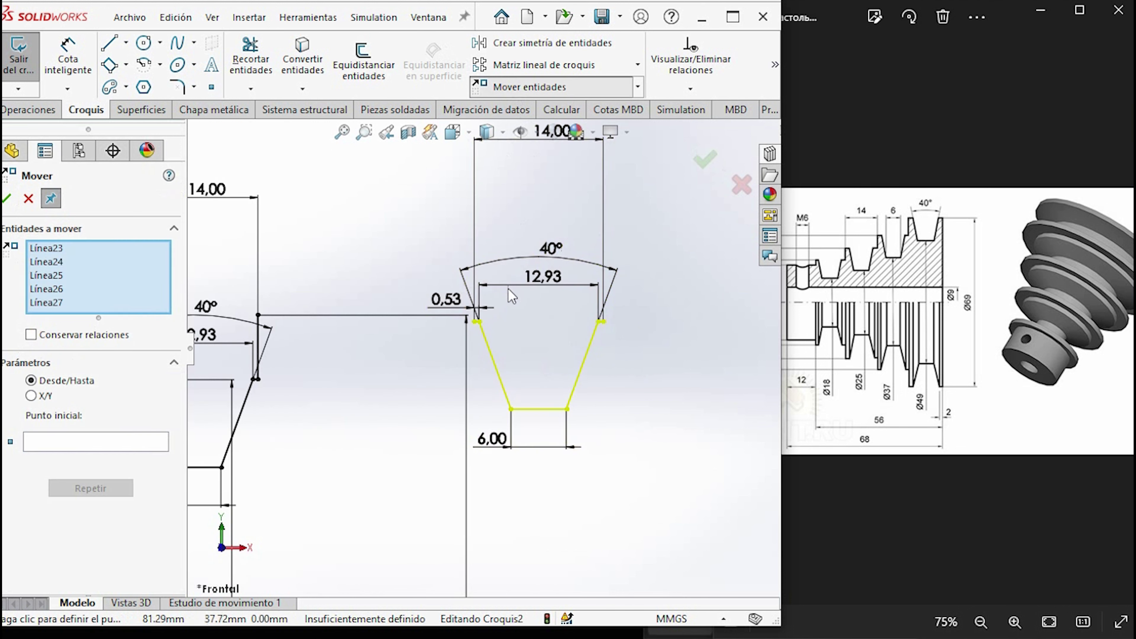
{"action": "left_click", "coordinate": [476, 323]}
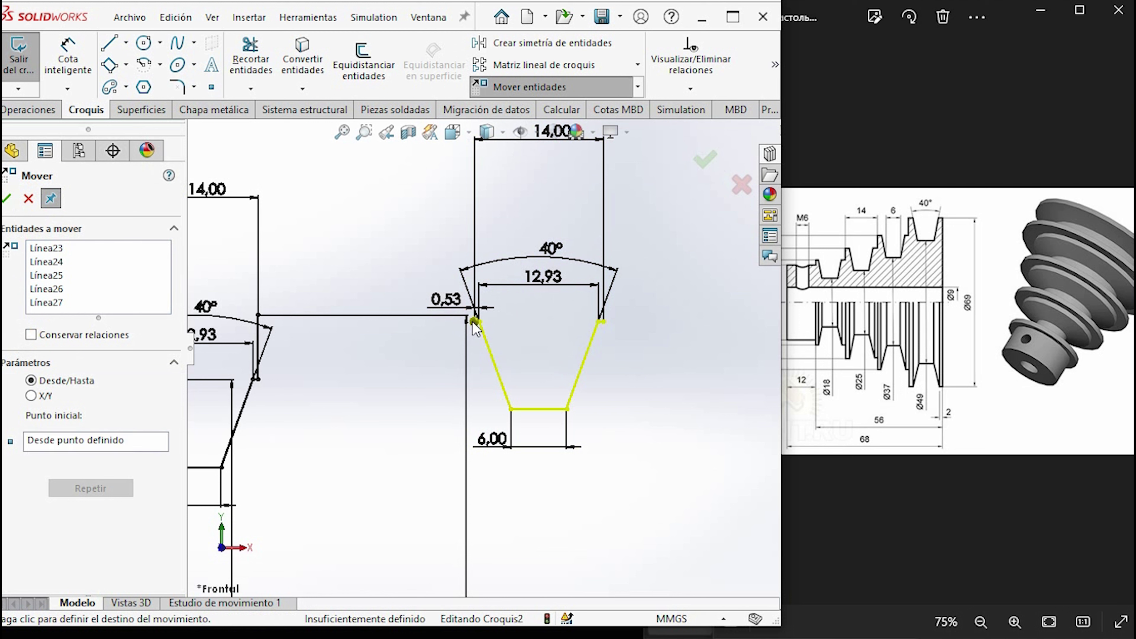
{"action": "key", "text": "ctrl+Right"}
{"action": "key", "text": "ctrl+Right"}
{"action": "scroll", "coordinate": [347, 345], "scroll_direction": "down", "scroll_amount": 3}
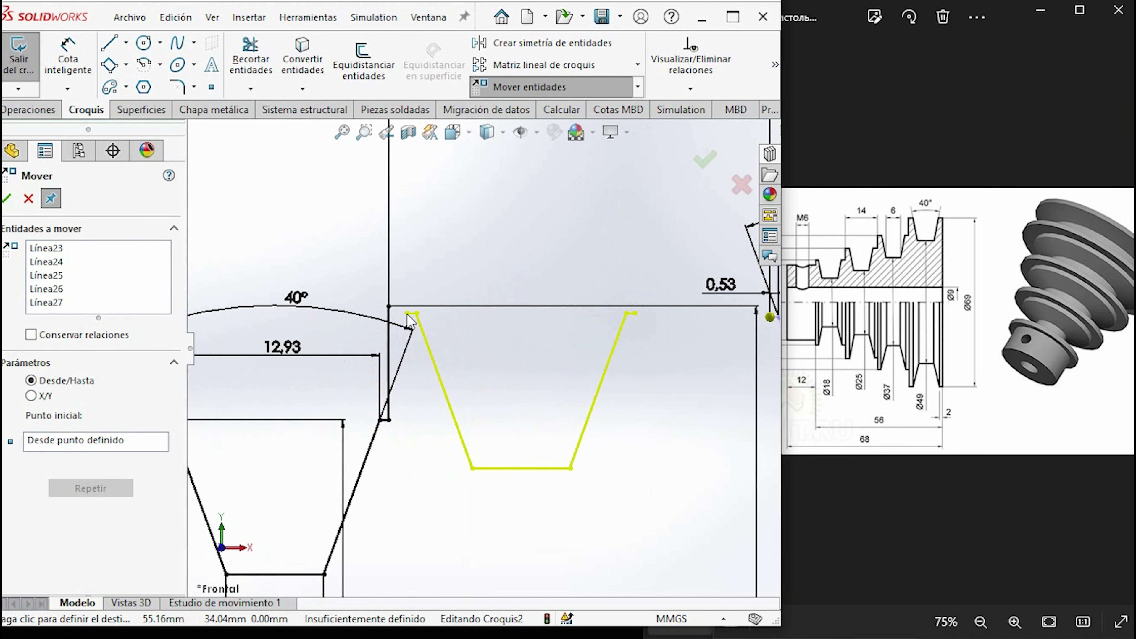
{"action": "scroll", "coordinate": [405, 315], "scroll_direction": "down", "scroll_amount": 2}
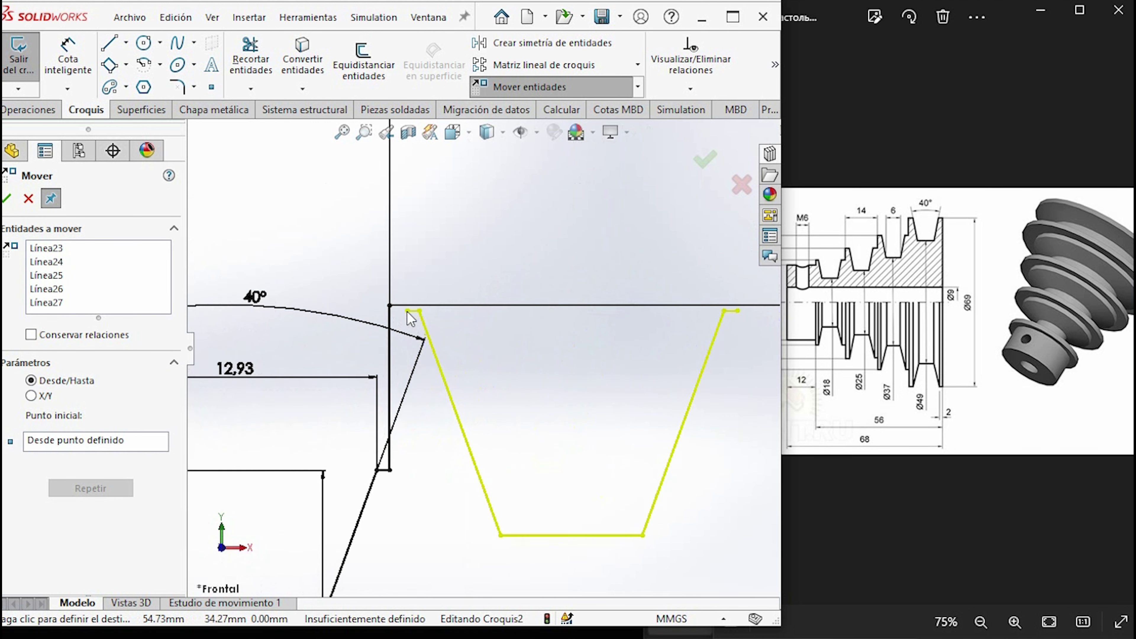
{"action": "left_click", "coordinate": [392, 305]}
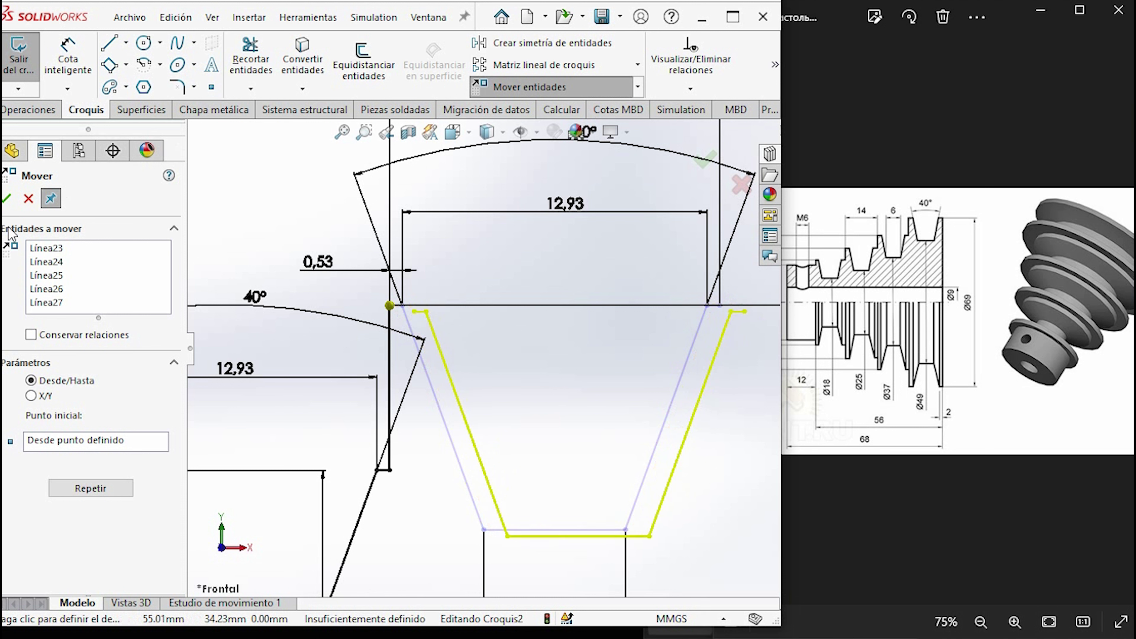
{"action": "left_click", "coordinate": [599, 330]}
{"action": "scroll", "coordinate": [613, 367], "scroll_direction": "up", "scroll_amount": 3}
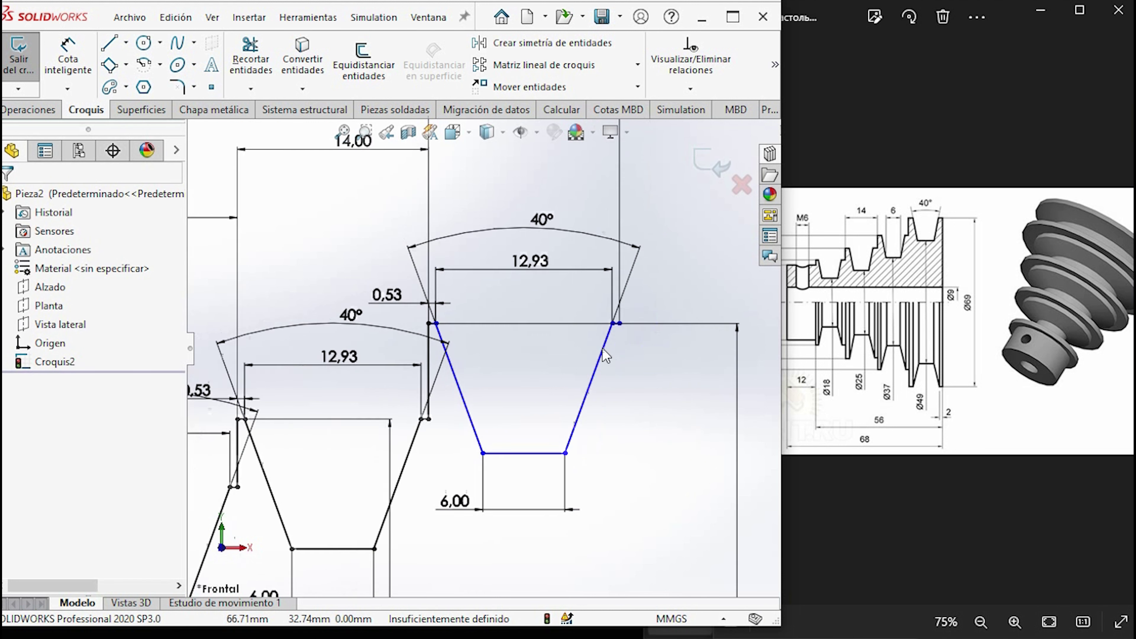
Draw a vertical line from the last groove's end point down past the centerline
{"action": "left_click", "coordinate": [111, 47]}
{"action": "scroll", "coordinate": [595, 389], "scroll_direction": "up", "scroll_amount": 3}
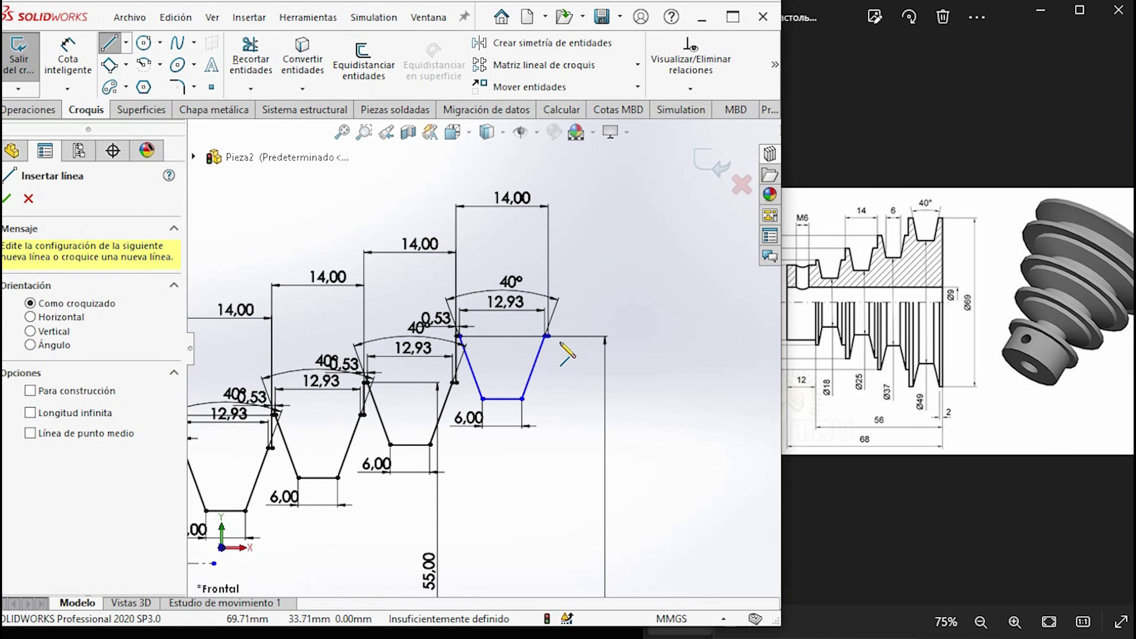
{"action": "left_click", "coordinate": [548, 336]}
{"action": "scroll", "coordinate": [520, 529], "scroll_direction": "up", "scroll_amount": 3}
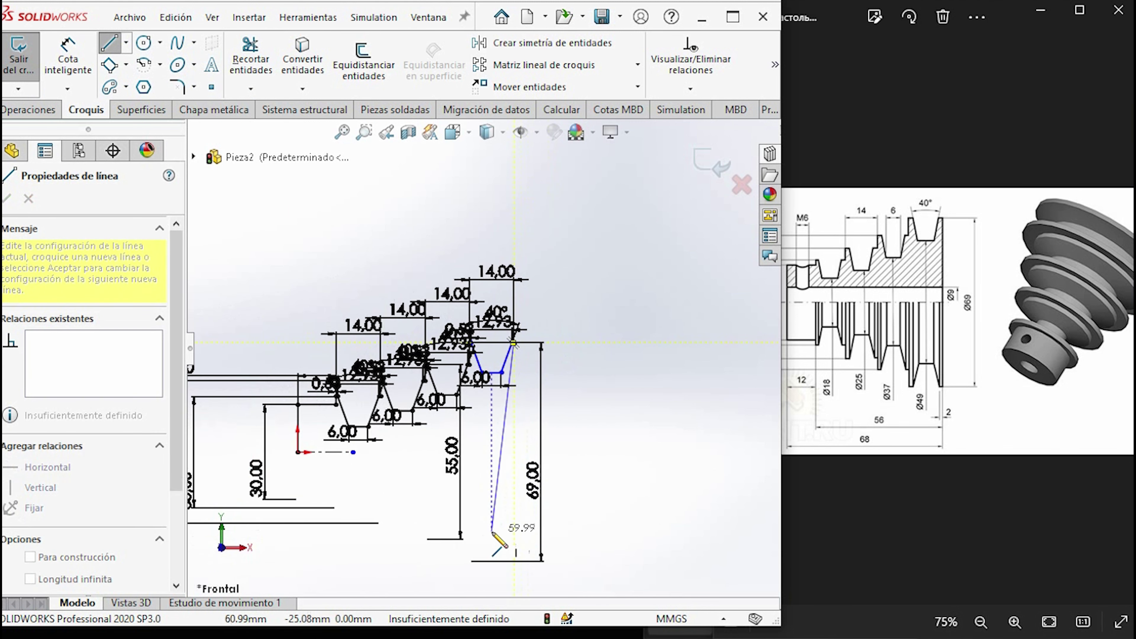
{"action": "scroll", "coordinate": [544, 515], "scroll_direction": "up", "scroll_amount": 2}
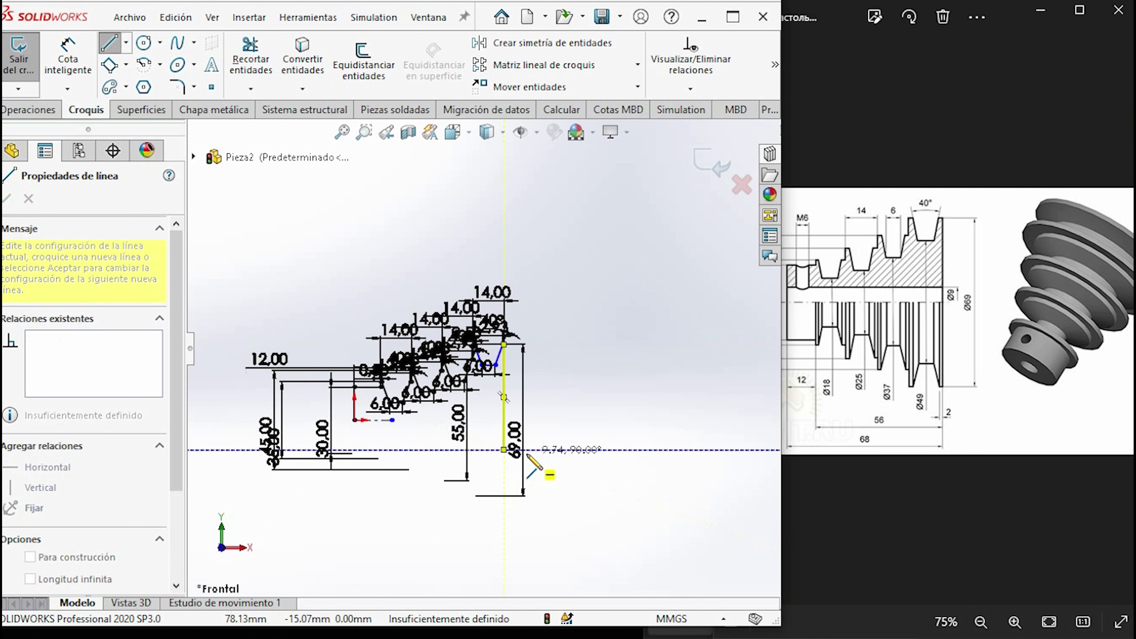
{"action": "double_click", "coordinate": [505, 450]}
{"action": "key", "text": "f"}
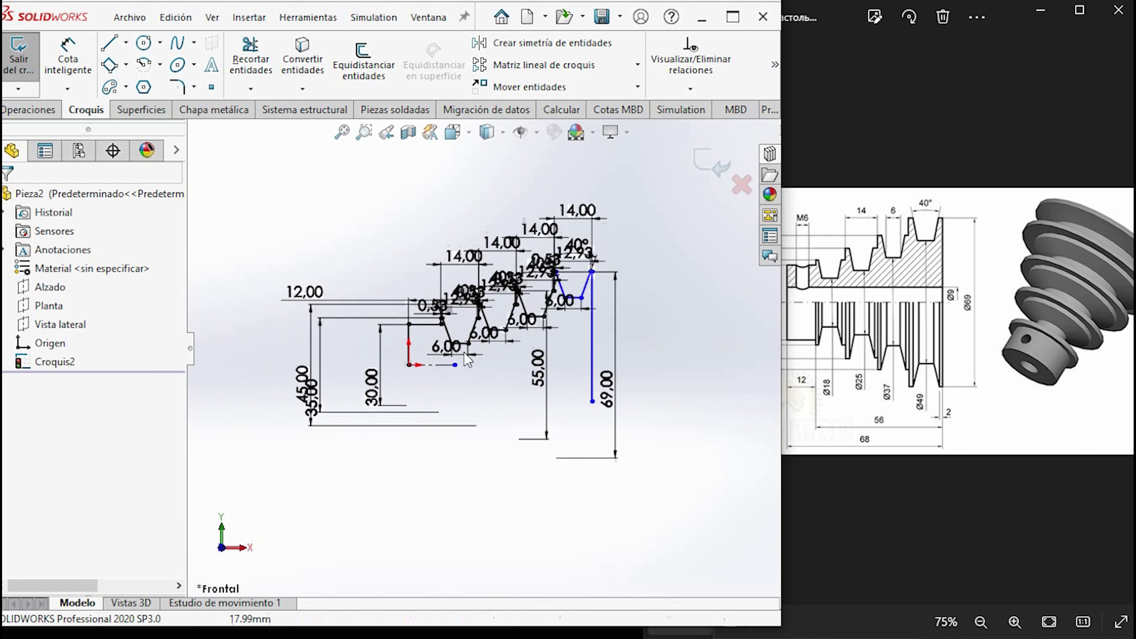
{"action": "key", "text": "Escape"}
Extend the centerline to the right vertical line and trim off the stub below it
{"action": "left_click_drag", "start_coordinate": [463, 377], "coordinate": [628, 381]}
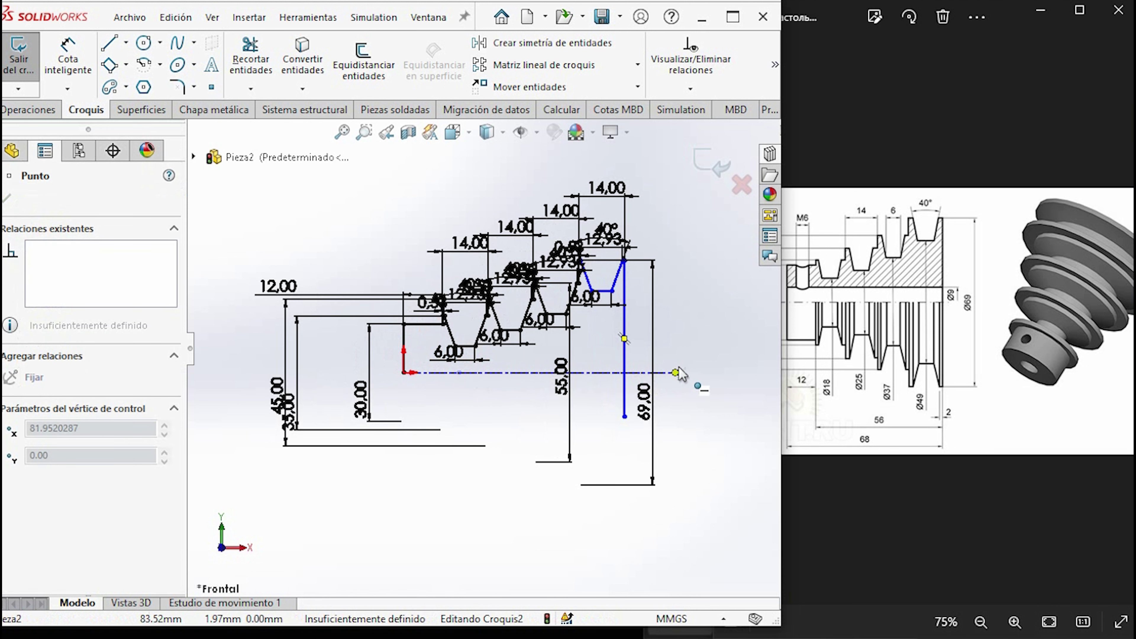
{"action": "key", "text": "Escape"}
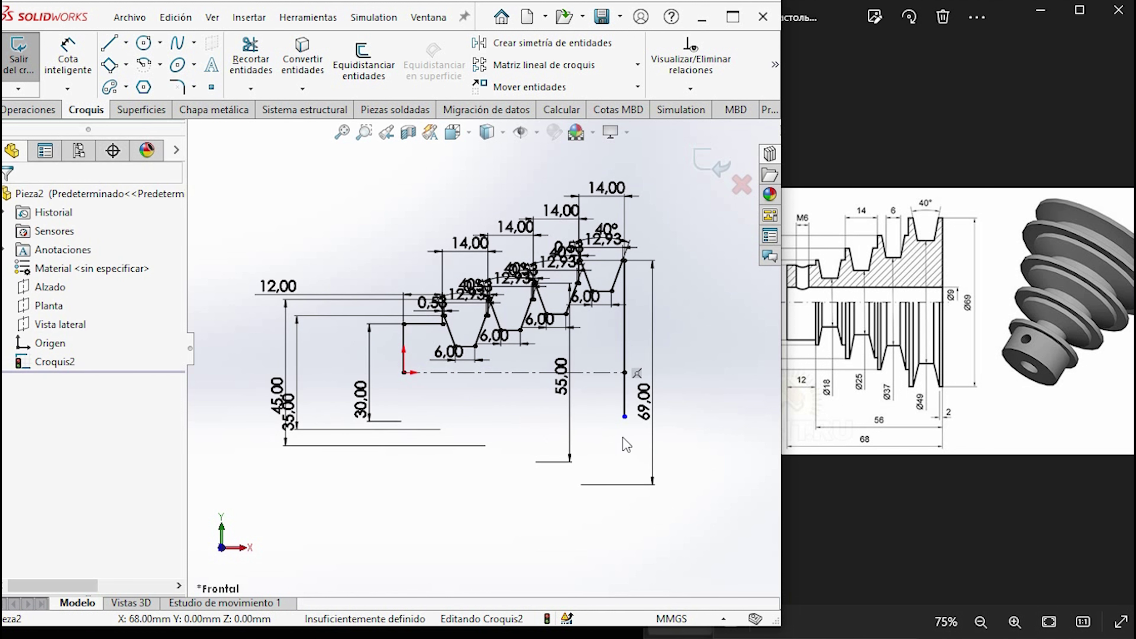
{"action": "left_click", "coordinate": [250, 58]}
{"action": "left_click_drag", "start_coordinate": [593, 412], "coordinate": [674, 389]}
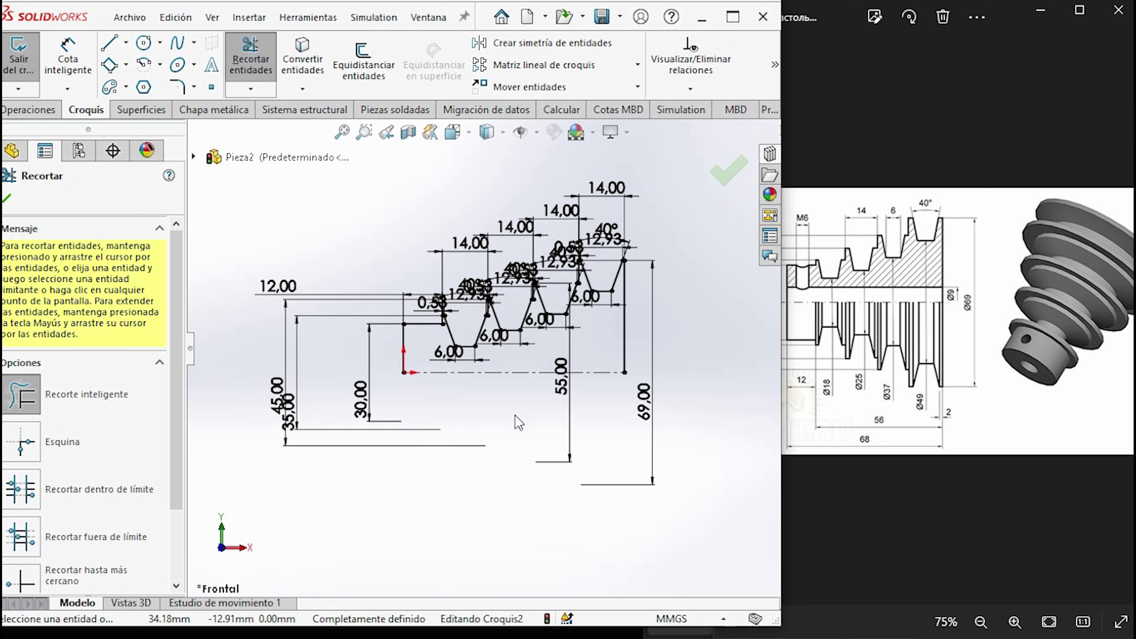
Draw a short vertical line up from the origin and a horizontal line across to the right edge
{"action": "scroll", "coordinate": [514, 415], "scroll_direction": "down", "scroll_amount": 2}
{"action": "scroll", "coordinate": [469, 380], "scroll_direction": "down", "scroll_amount": 2}
{"action": "scroll", "coordinate": [423, 346], "scroll_direction": "down", "scroll_amount": 2}
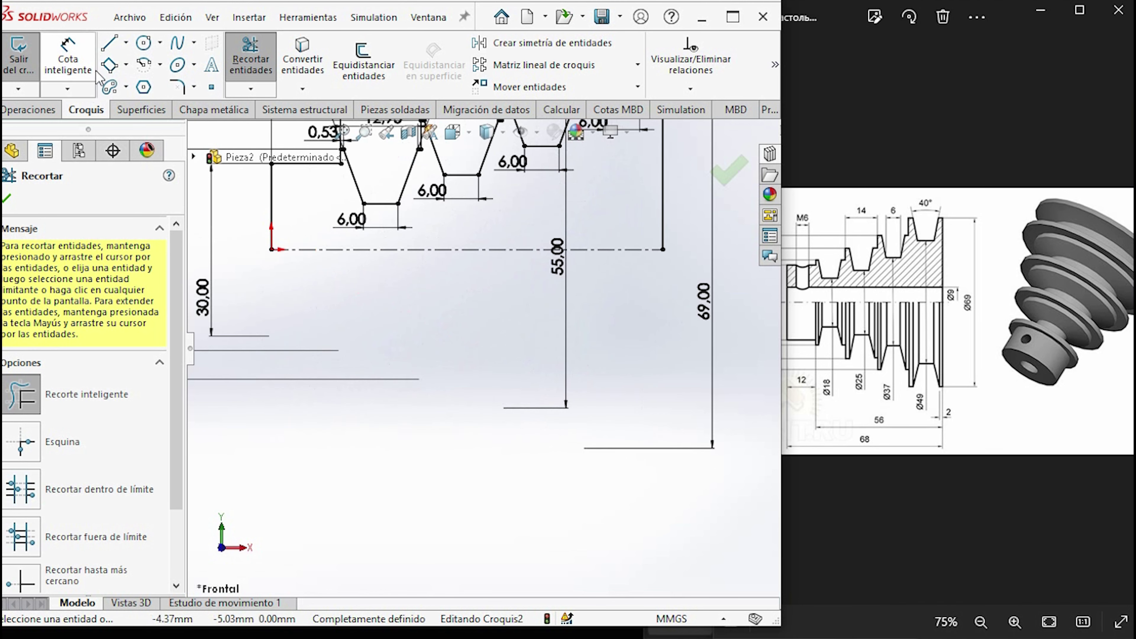
{"action": "left_click", "coordinate": [127, 43]}
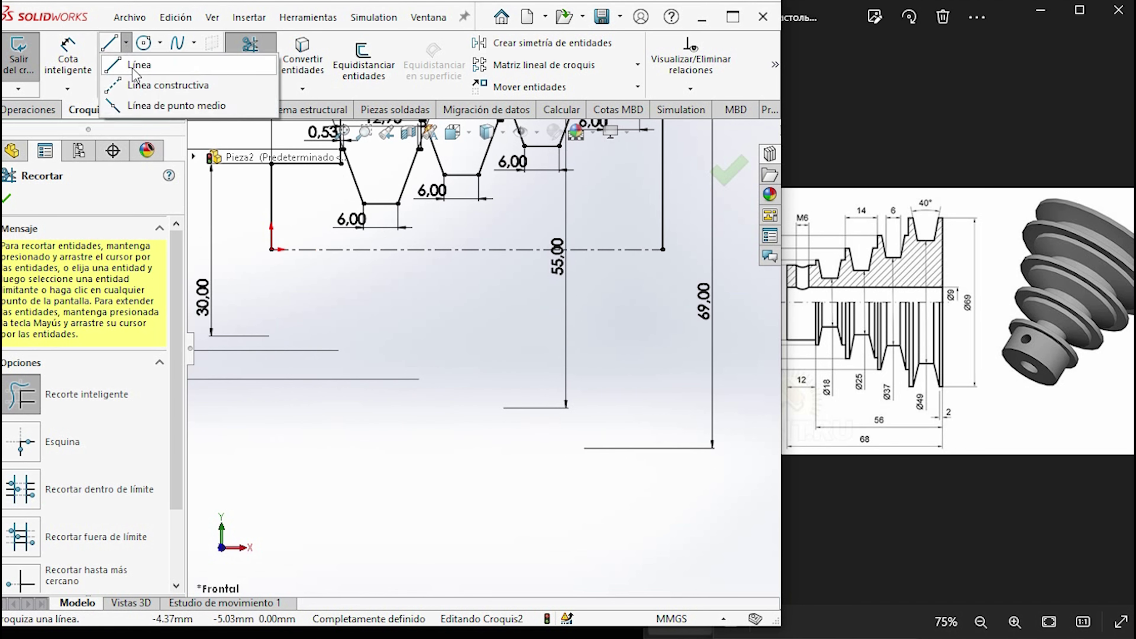
{"action": "left_click", "coordinate": [134, 64]}
{"action": "left_click", "coordinate": [271, 250]}
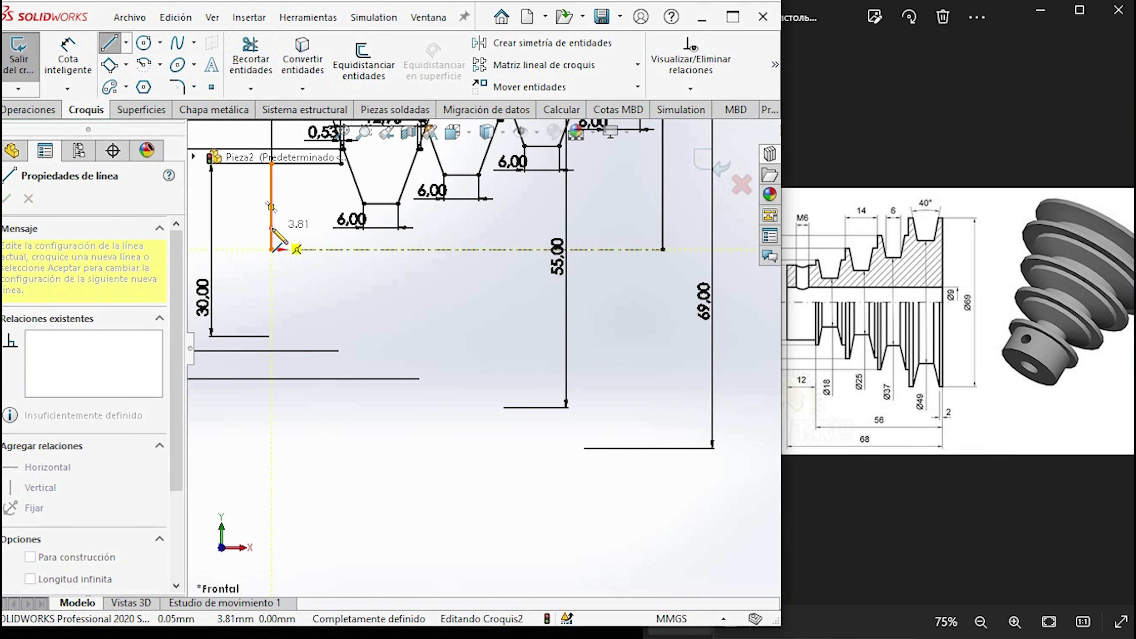
{"action": "left_click", "coordinate": [272, 221]}
{"action": "key", "text": "Escape"}
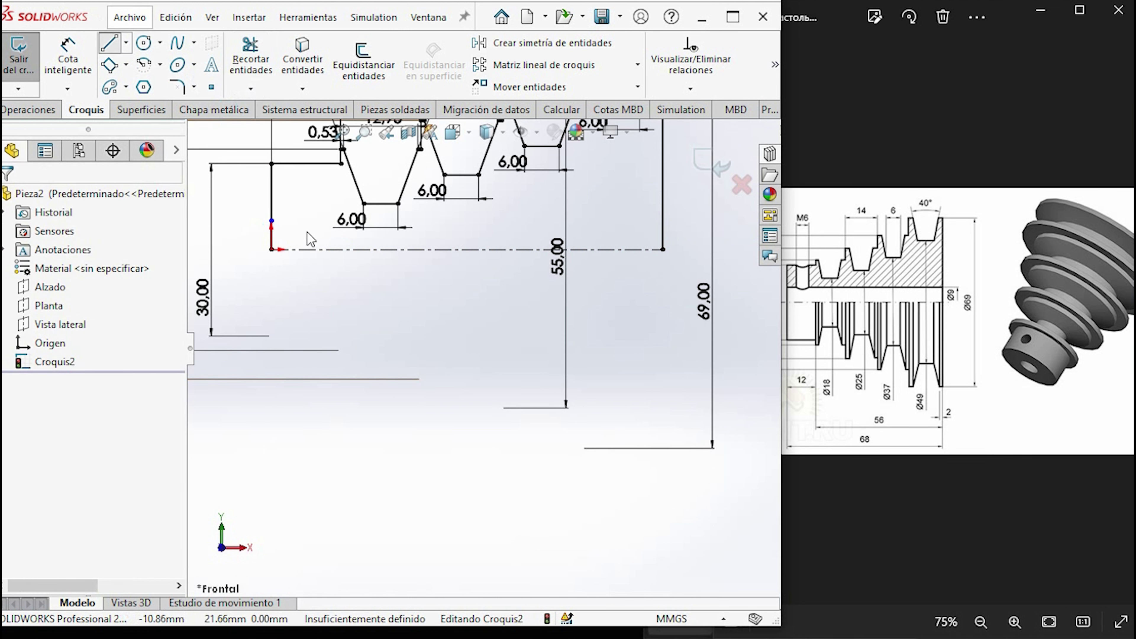
{"action": "key", "text": "l"}
{"action": "left_click", "coordinate": [272, 221]}
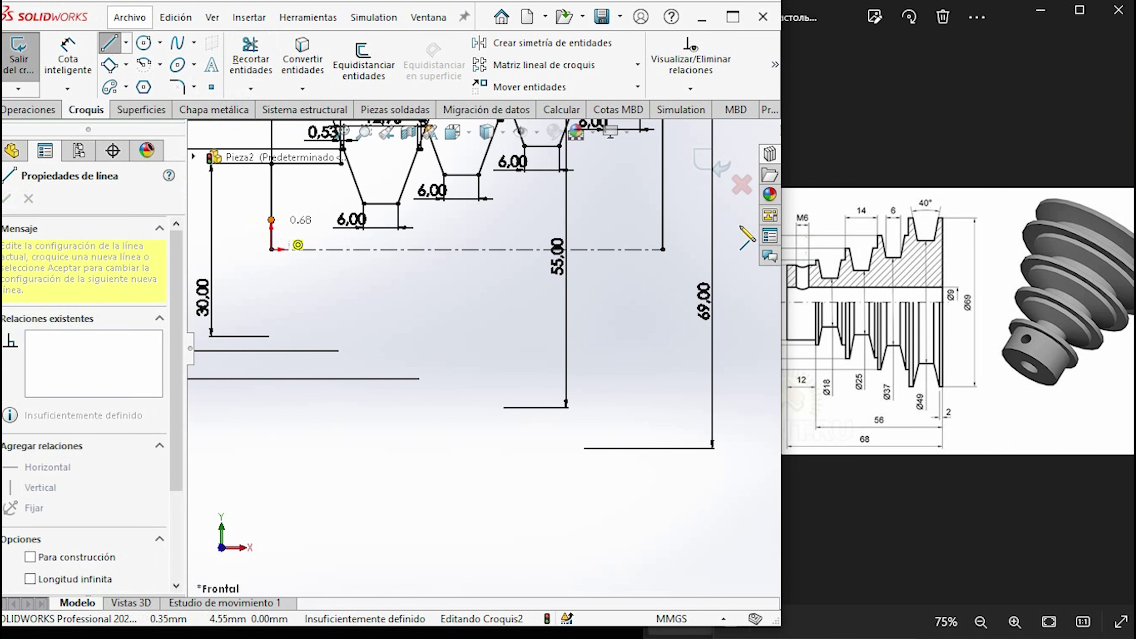
{"action": "left_click", "coordinate": [662, 221]}
{"action": "key", "text": "Escape"}
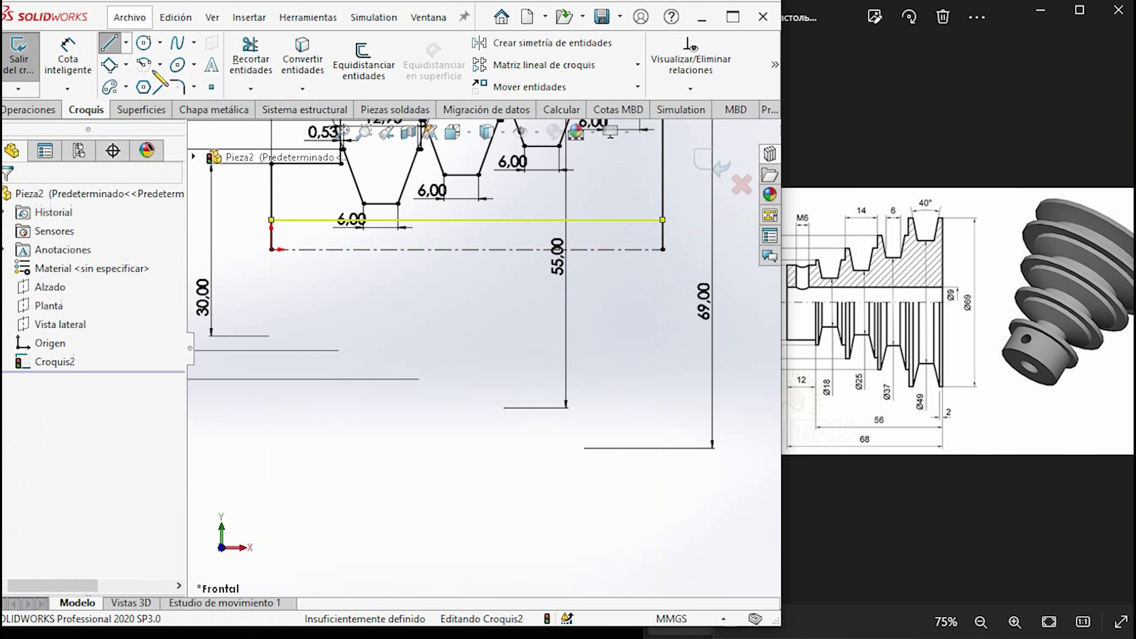
Dimension the horizontal bore line 9 mm from the centerline
{"action": "left_click", "coordinate": [67, 58]}
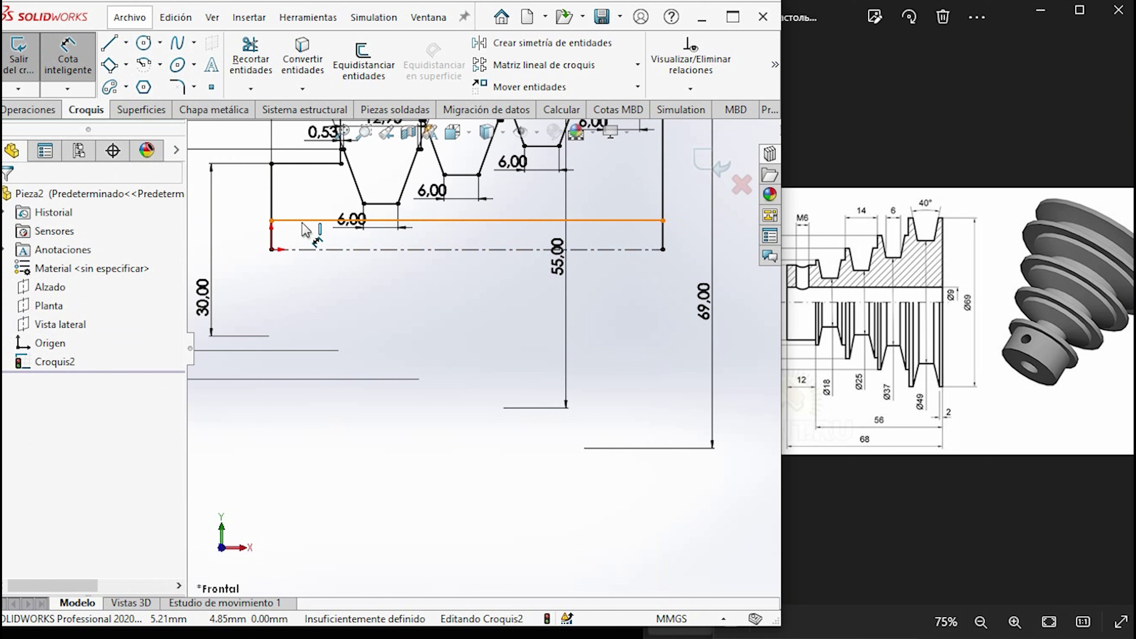
{"action": "left_click", "coordinate": [308, 250]}
{"action": "left_click", "coordinate": [305, 220]}
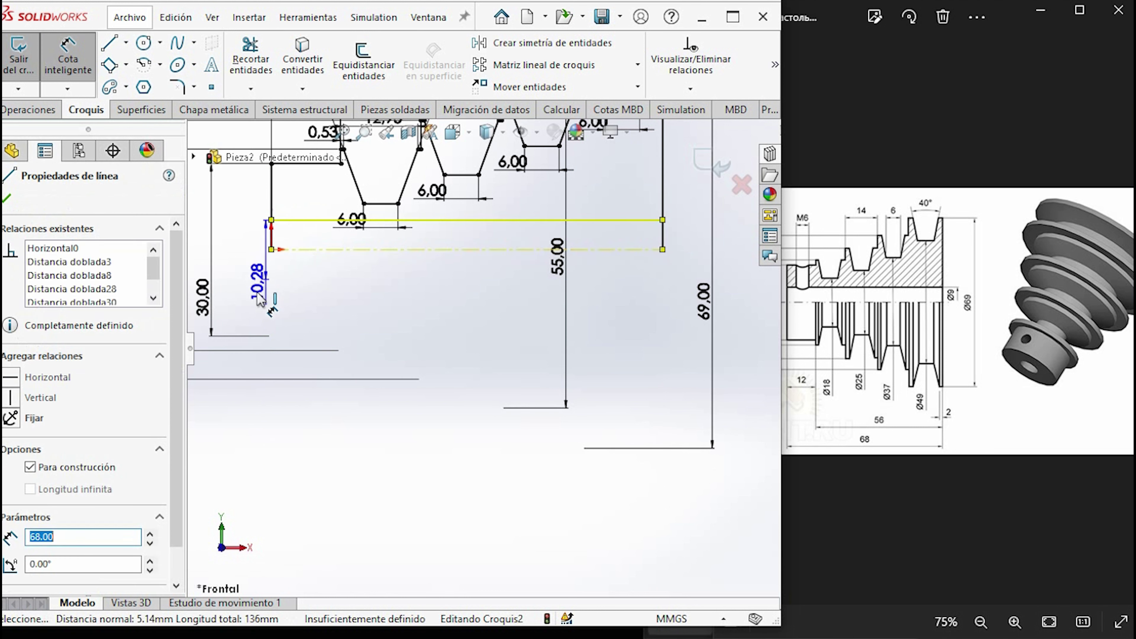
{"action": "left_click", "coordinate": [264, 286]}
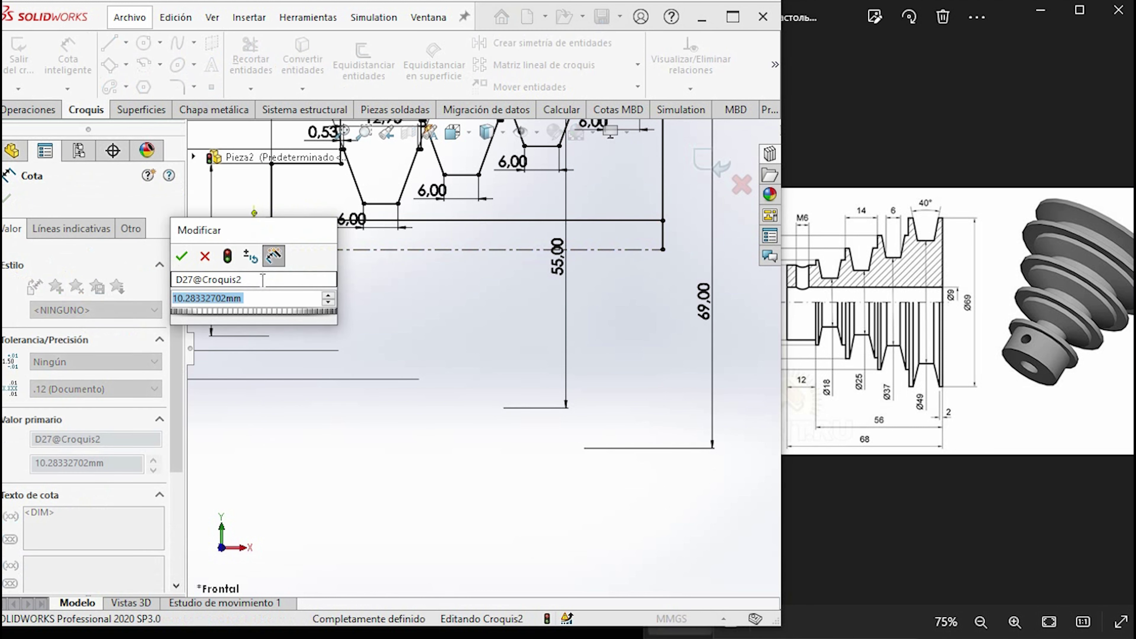
{"action": "type", "text": "9"}
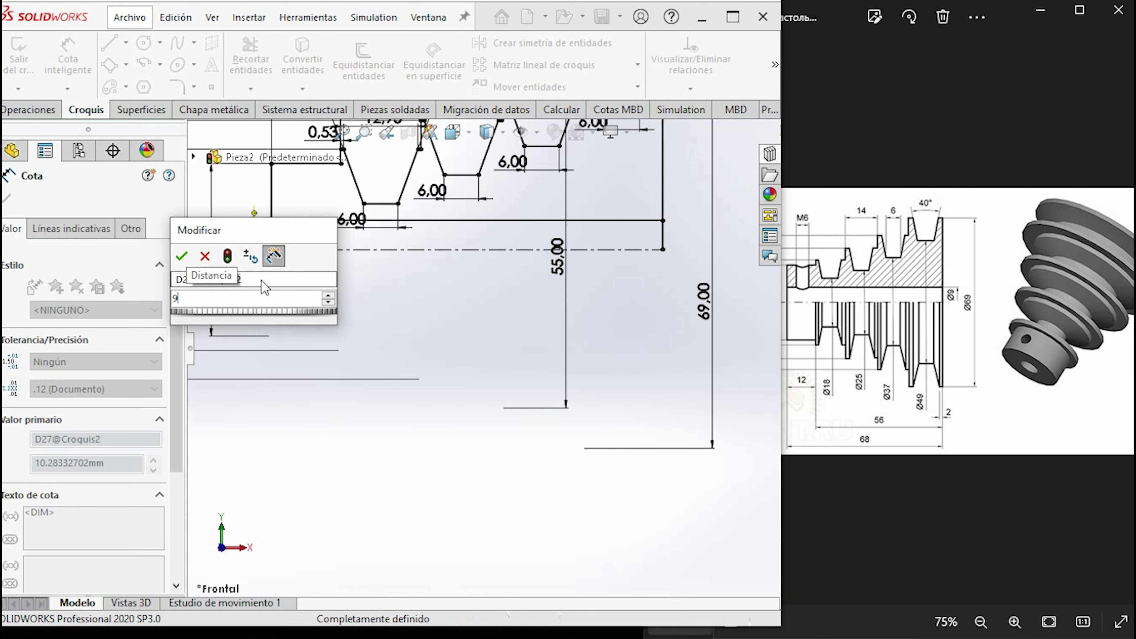
{"action": "key", "text": "Return"}
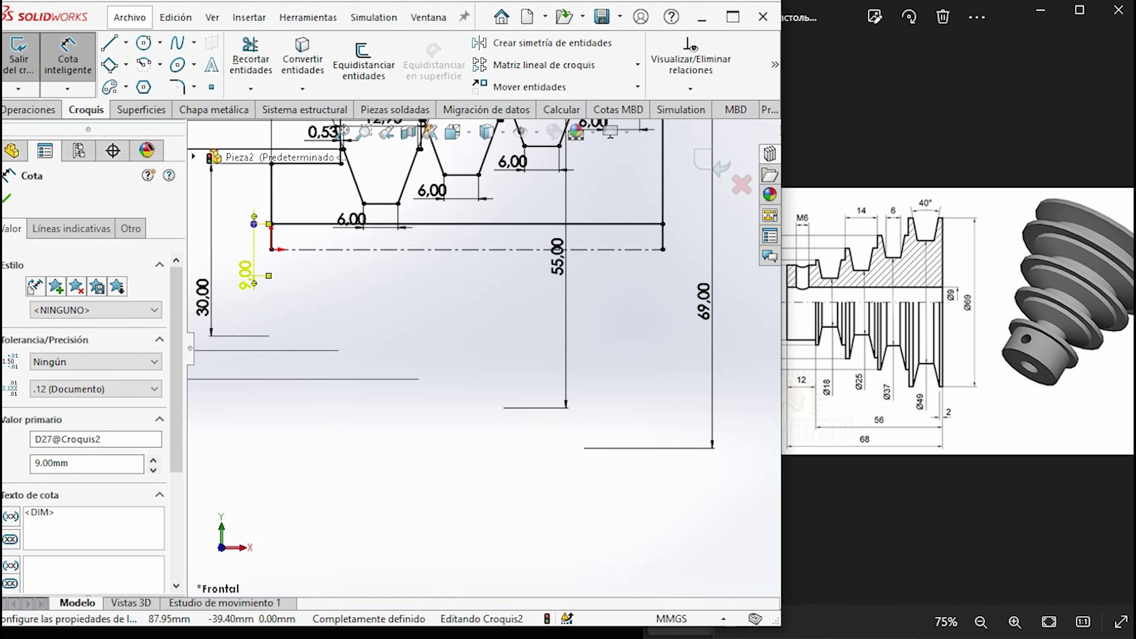
Trim away the excess segments so the pulley outline becomes one closed, shaded profile
{"action": "scroll", "coordinate": [571, 353], "scroll_direction": "up", "scroll_amount": 3}
{"action": "scroll", "coordinate": [572, 354], "scroll_direction": "down", "scroll_amount": 2}
{"action": "scroll", "coordinate": [571, 353], "scroll_direction": "up", "scroll_amount": 1}
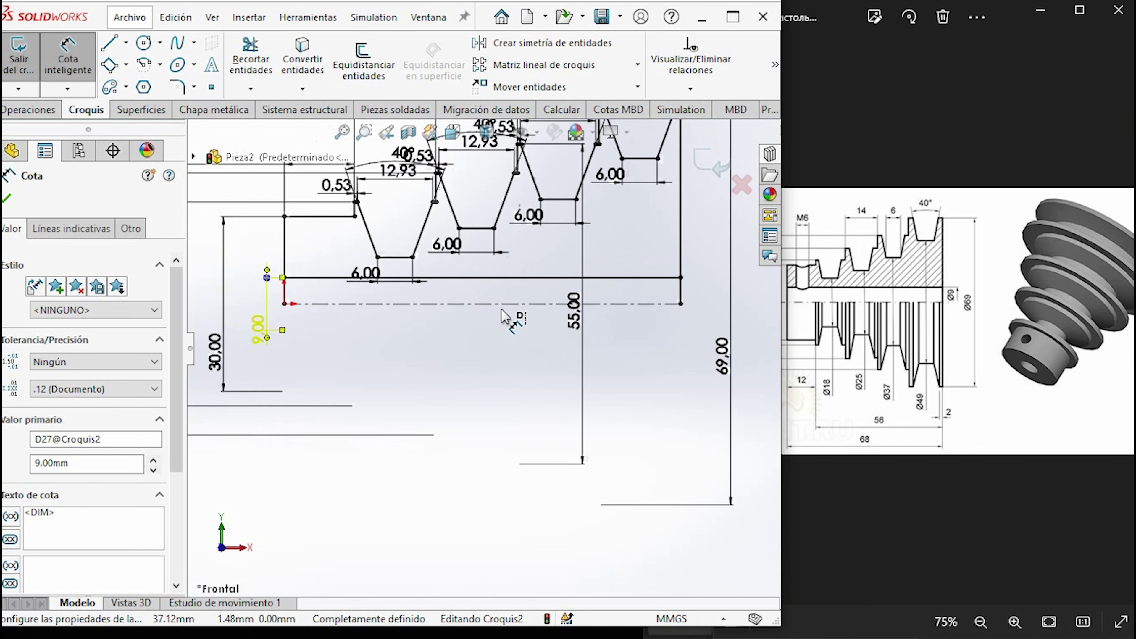
{"action": "left_click", "coordinate": [251, 56]}
{"action": "scroll", "coordinate": [340, 320], "scroll_direction": "down", "scroll_amount": 3}
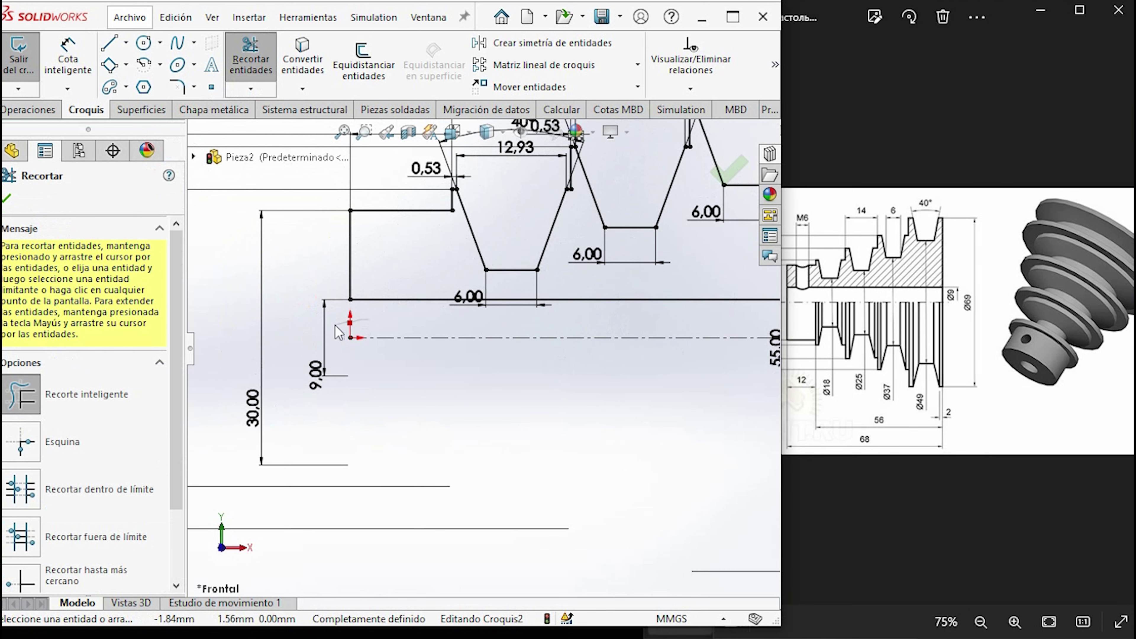
{"action": "scroll", "coordinate": [358, 362], "scroll_direction": "up", "scroll_amount": 2}
{"action": "scroll", "coordinate": [627, 340], "scroll_direction": "up", "scroll_amount": 1}
{"action": "scroll", "coordinate": [546, 286], "scroll_direction": "down", "scroll_amount": 4}
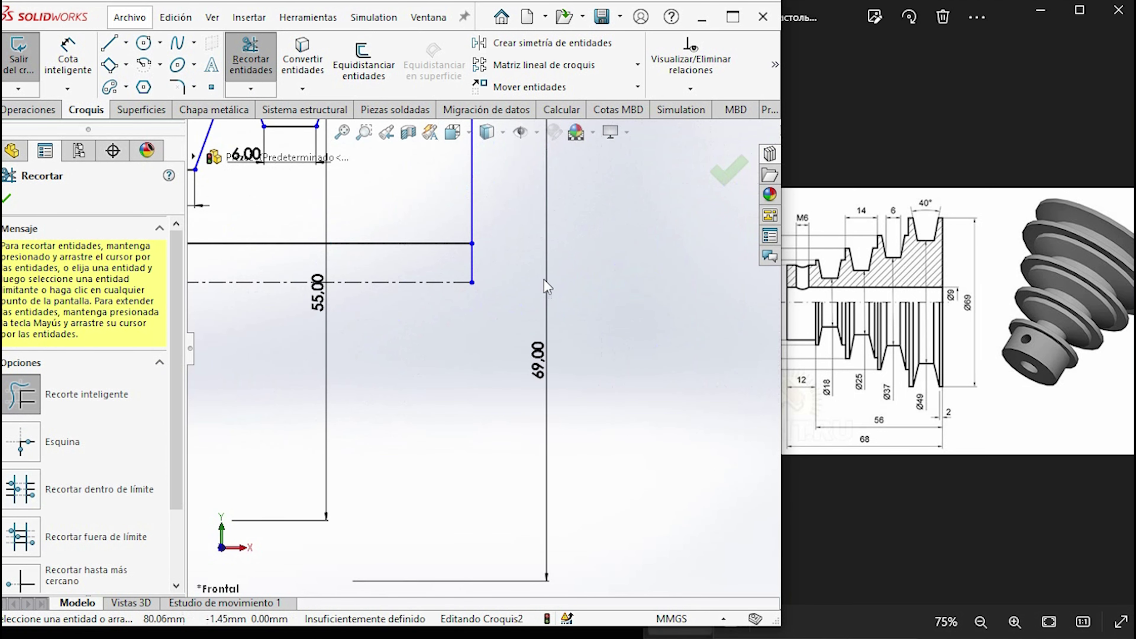
{"action": "scroll", "coordinate": [465, 278], "scroll_direction": "up", "scroll_amount": 2}
{"action": "scroll", "coordinate": [492, 403], "scroll_direction": "up", "scroll_amount": 1}
{"action": "scroll", "coordinate": [448, 381], "scroll_direction": "up", "scroll_amount": 1}
{"action": "scroll", "coordinate": [358, 333], "scroll_direction": "down", "scroll_amount": 1}
{"action": "scroll", "coordinate": [358, 334], "scroll_direction": "down", "scroll_amount": 1}
{"action": "scroll", "coordinate": [447, 314], "scroll_direction": "down", "scroll_amount": 2}
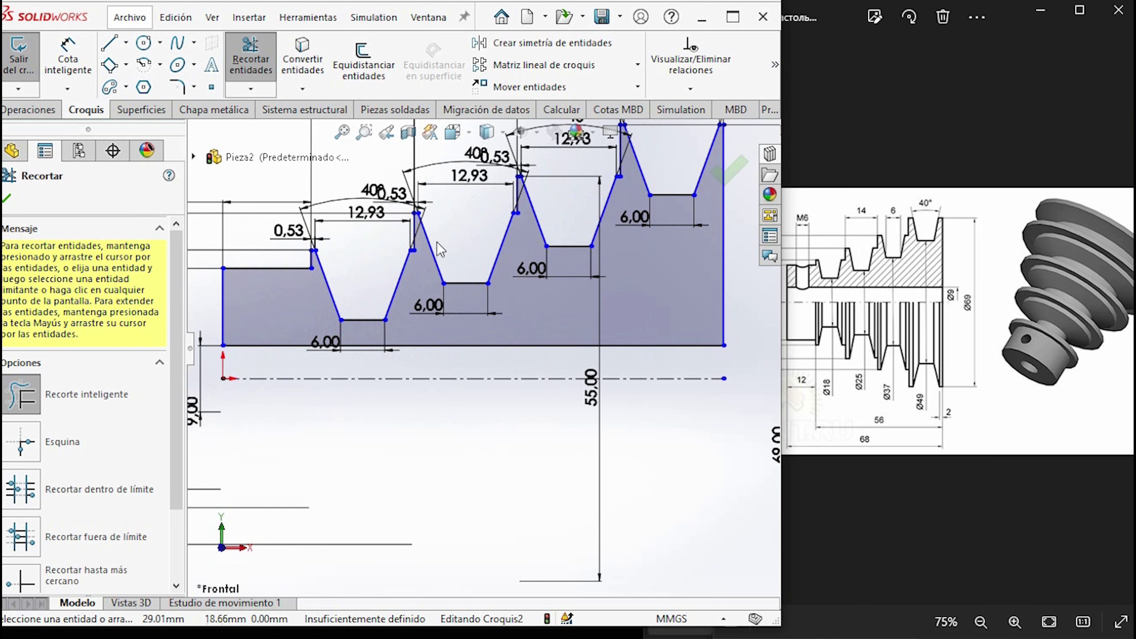
{"action": "scroll", "coordinate": [537, 304], "scroll_direction": "down", "scroll_amount": 2}
{"action": "scroll", "coordinate": [601, 297], "scroll_direction": "down", "scroll_amount": 1}
{"action": "scroll", "coordinate": [601, 296], "scroll_direction": "up", "scroll_amount": 4}
{"action": "scroll", "coordinate": [572, 349], "scroll_direction": "up", "scroll_amount": 1}
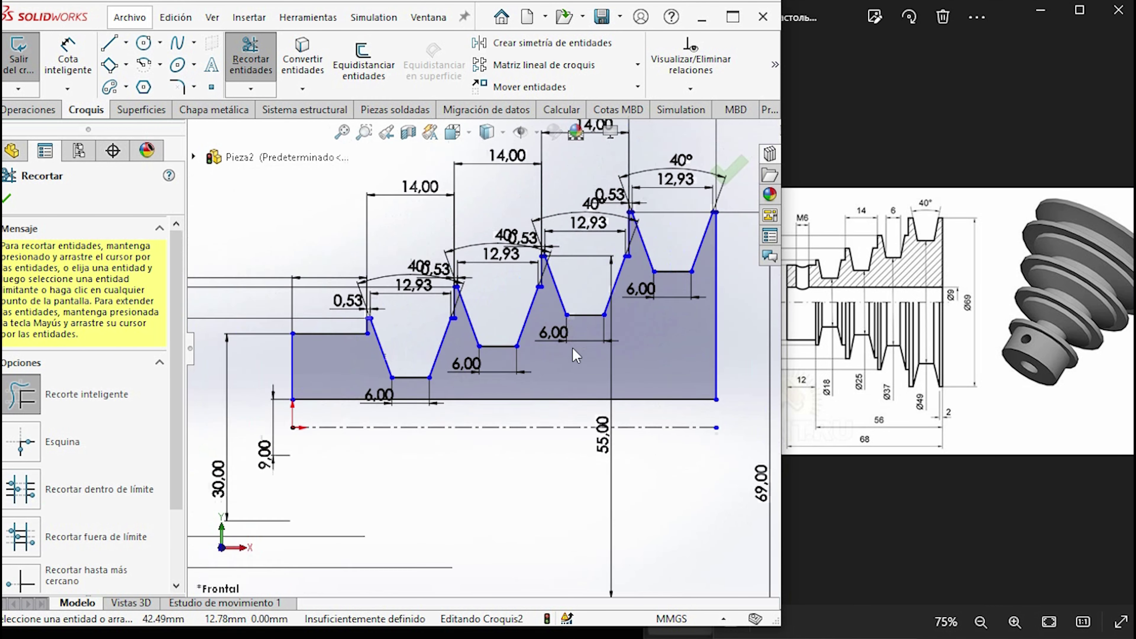
{"action": "scroll", "coordinate": [598, 331], "scroll_direction": "up", "scroll_amount": 1}
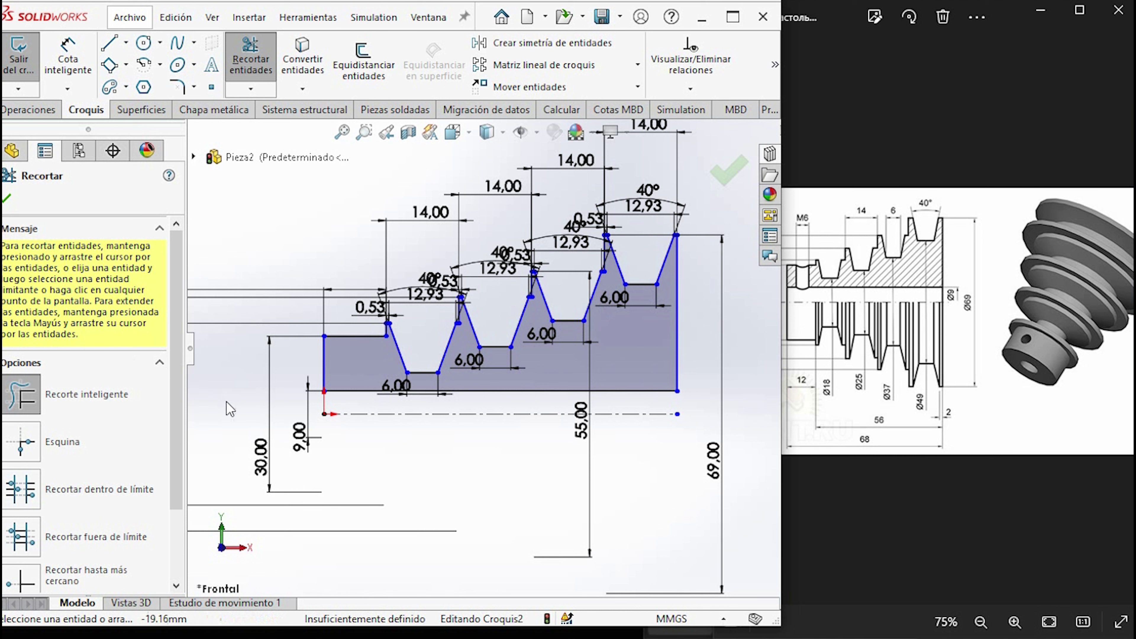
Revolve the grooved profile a full 360° about Línea1 to create Revolución1
{"action": "left_click", "coordinate": [18, 109]}
{"action": "left_click", "coordinate": [111, 71]}
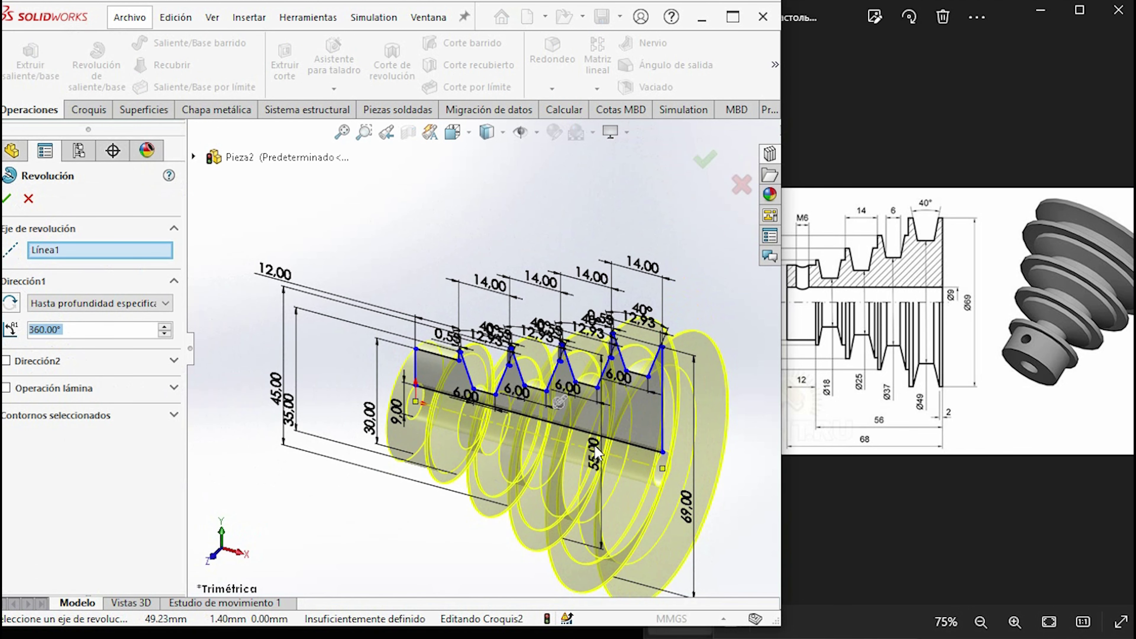
{"action": "left_click", "coordinate": [7, 199]}
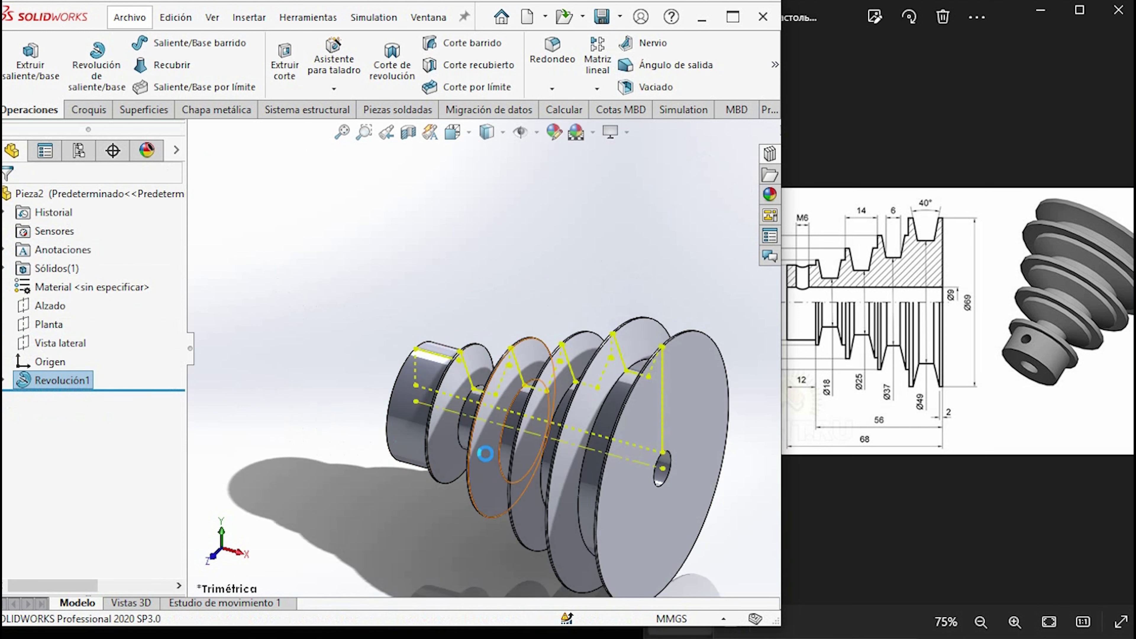
Orbit and zoom around the revolved pulley, ending in a more frontal view
{"action": "middle_click_drag", "start_coordinate": [508, 490], "coordinate": [456, 417]}
{"action": "scroll", "coordinate": [500, 315], "scroll_direction": "down", "scroll_amount": 3}
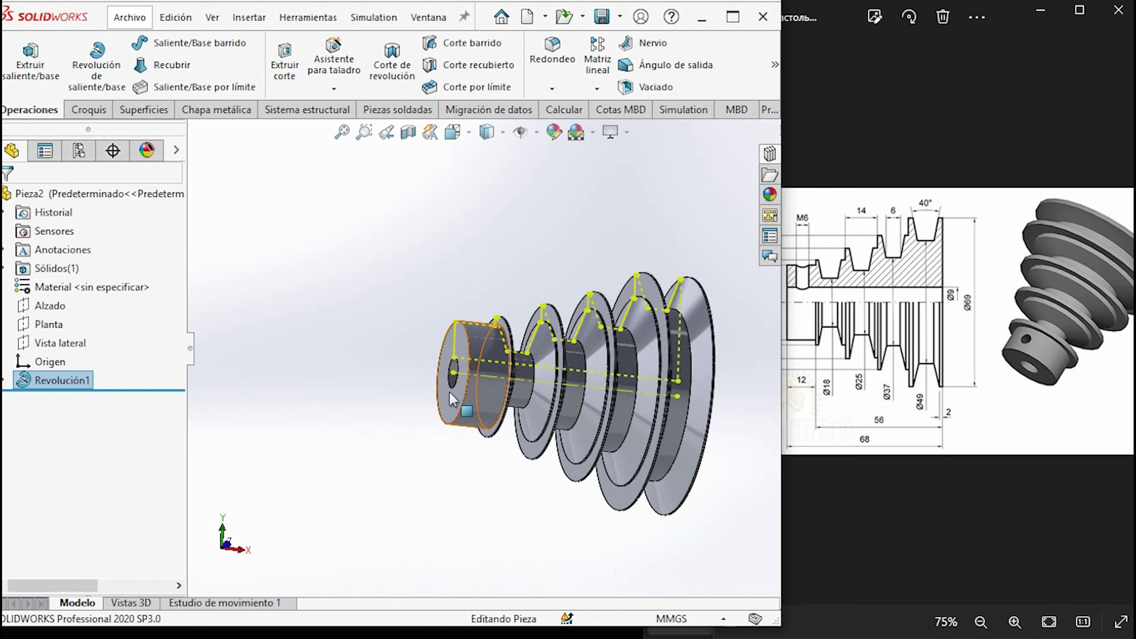
{"action": "scroll", "coordinate": [501, 315], "scroll_direction": "down", "scroll_amount": 5}
{"action": "scroll", "coordinate": [499, 302], "scroll_direction": "up", "scroll_amount": 3}
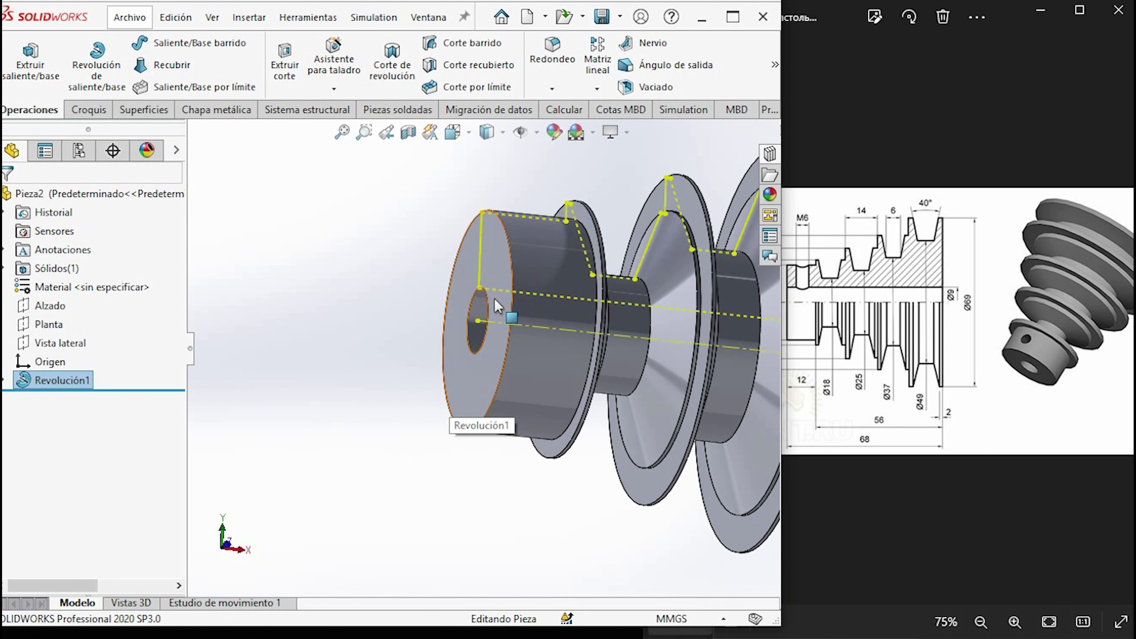
{"action": "scroll", "coordinate": [546, 333], "scroll_direction": "up", "scroll_amount": 3}
{"action": "left_click", "coordinate": [501, 454]}
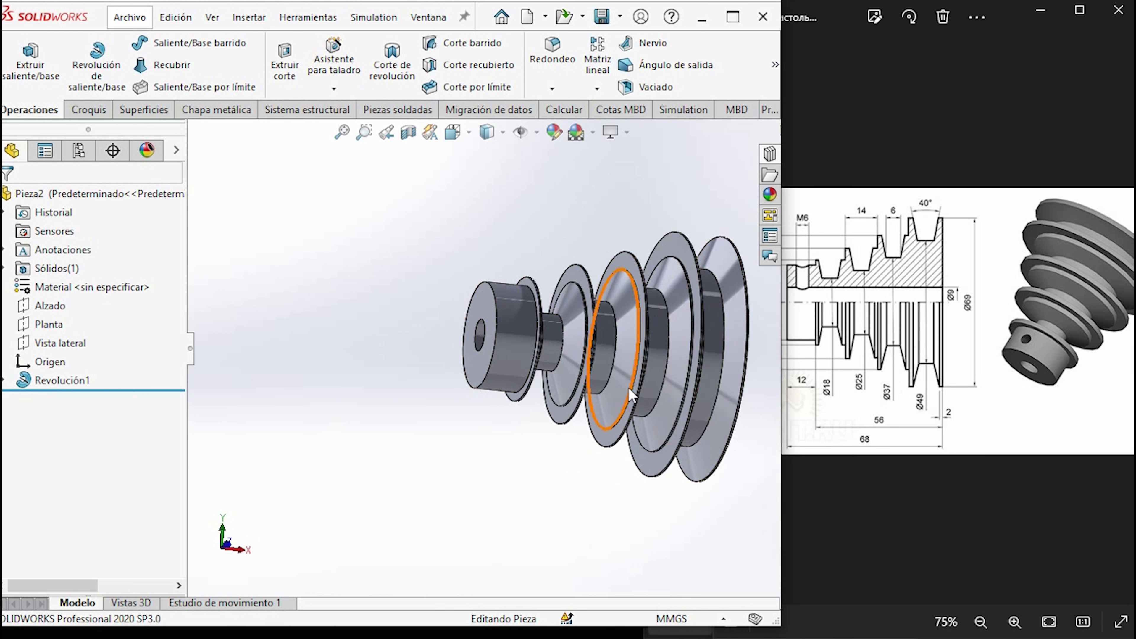
{"action": "scroll", "coordinate": [627, 389], "scroll_direction": "down", "scroll_amount": 3}
{"action": "mouse_move", "coordinate": [525, 398]}
{"action": "middle_mouse_down"}
{"action": "mouse_move", "coordinate": [489, 293]}
{"action": "mouse_move", "coordinate": [500, 296]}
{"action": "middle_mouse_up"}
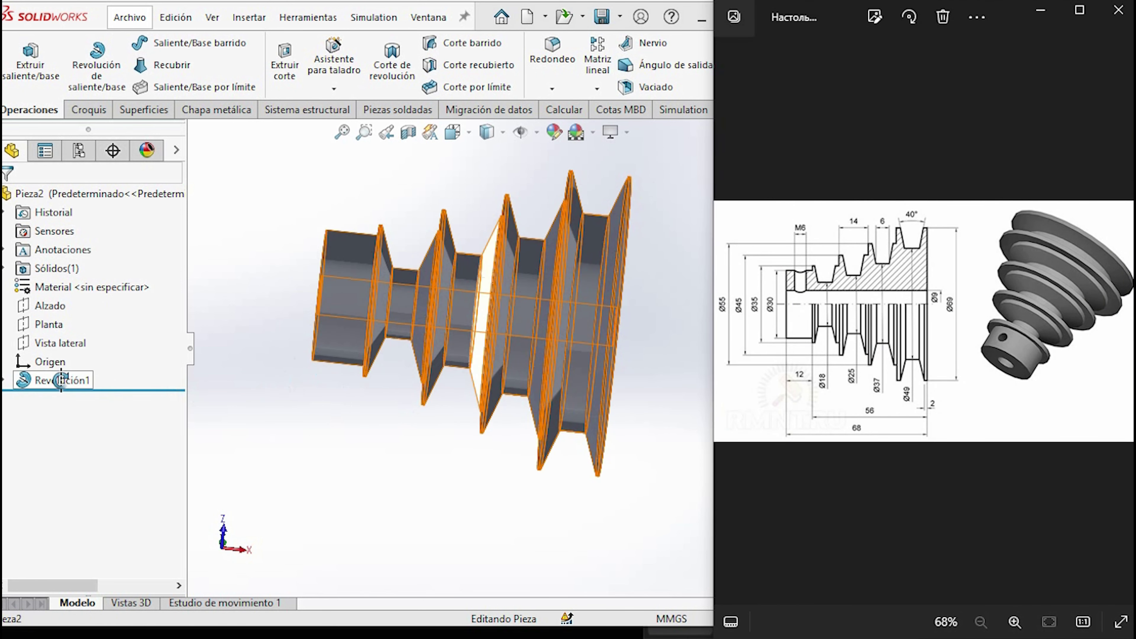
Open an empty Croquis3 sketch on the Planta plane, viewing the pulley in isometric
{"action": "left_click", "coordinate": [50, 305]}
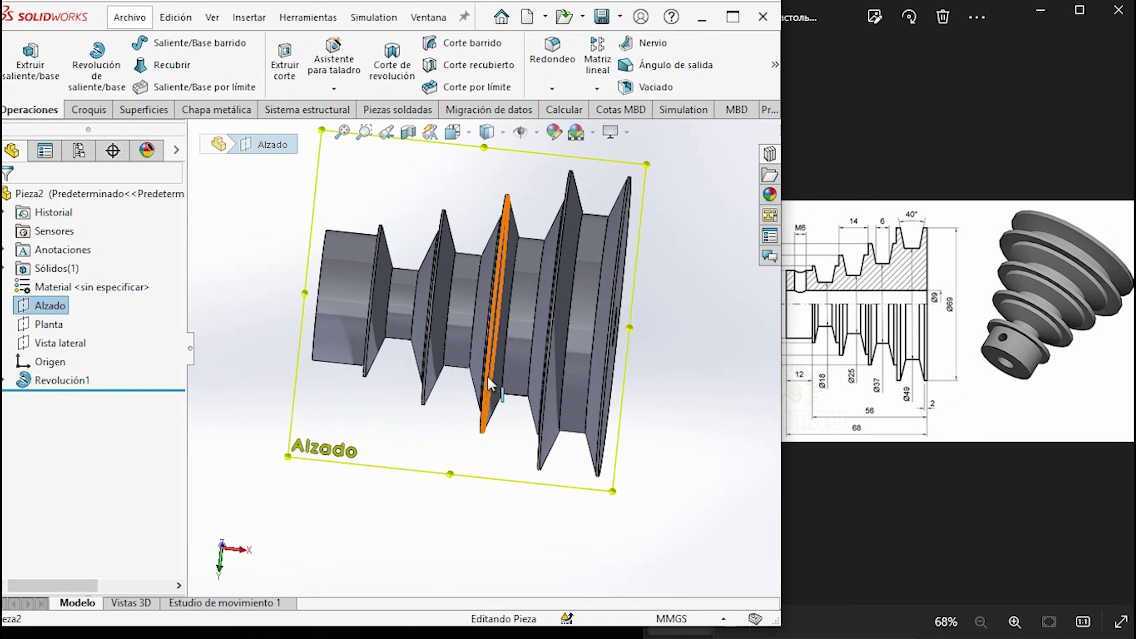
{"action": "key", "text": "ctrl+7"}
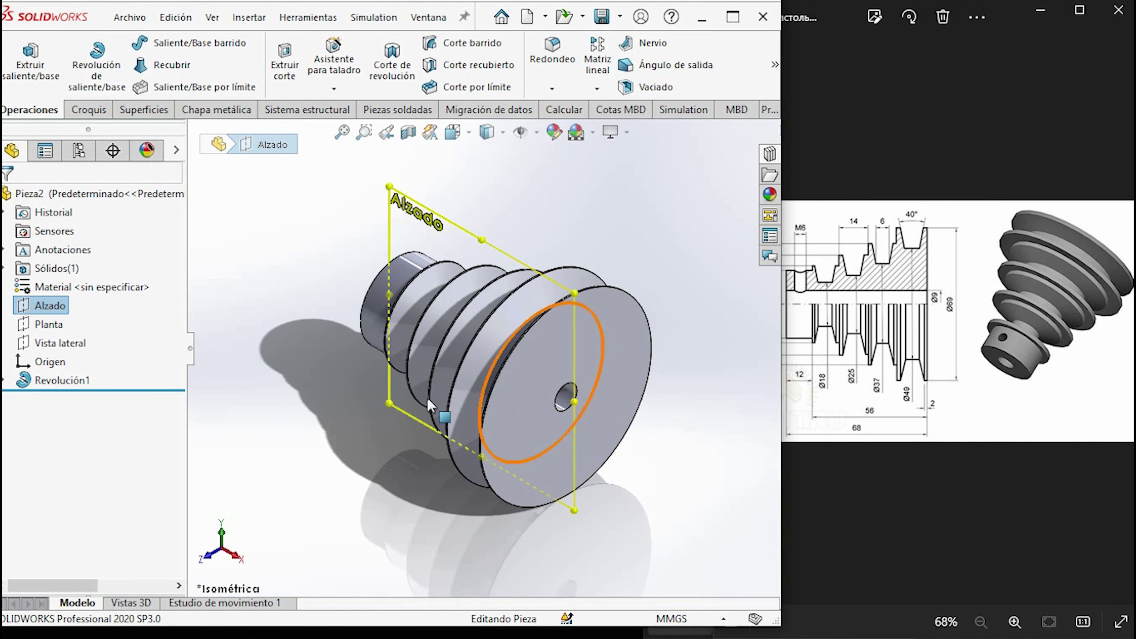
{"action": "left_click", "coordinate": [47, 326]}
{"action": "middle_click_drag", "start_coordinate": [363, 373], "coordinate": [529, 458]}
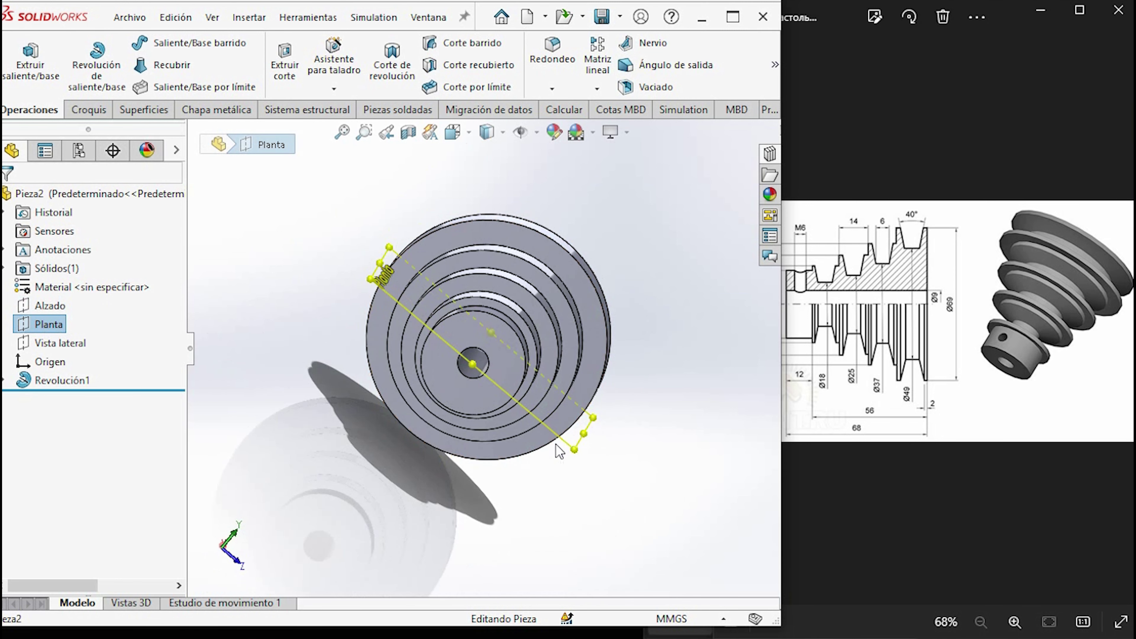
{"action": "left_click", "coordinate": [85, 112]}
{"action": "left_click", "coordinate": [20, 56]}
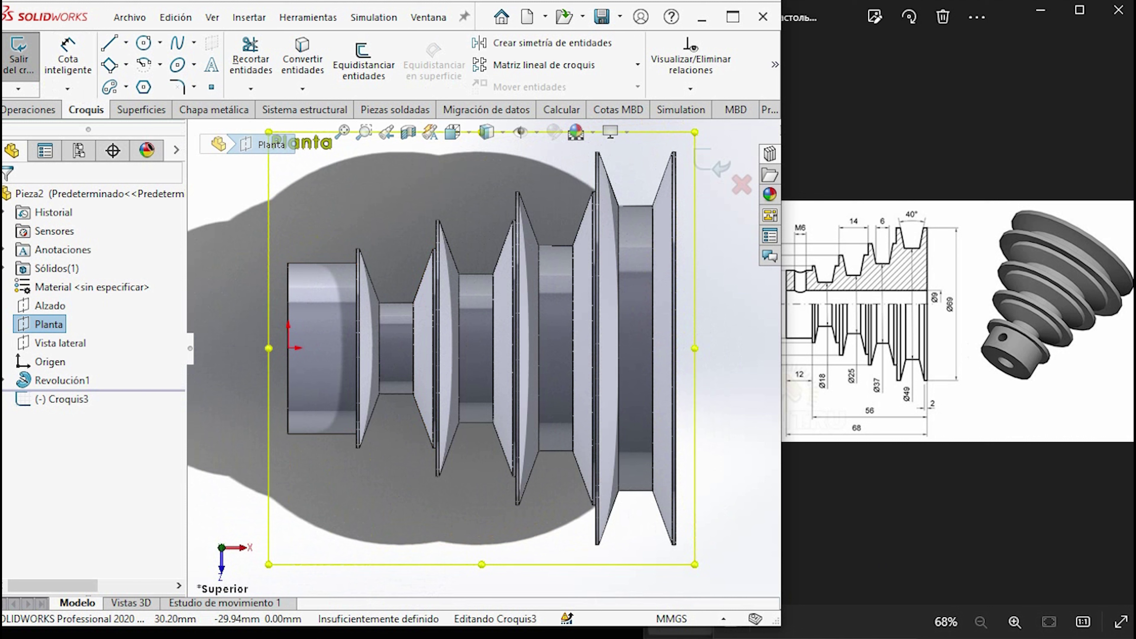
{"action": "scroll", "coordinate": [957, 321], "scroll_direction": "up", "scroll_amount": 2}
{"action": "scroll", "coordinate": [957, 321], "scroll_direction": "down", "scroll_amount": 3}
{"action": "scroll", "coordinate": [958, 321], "scroll_direction": "up", "scroll_amount": 1}
Draw a circle on the hub and dimension its diameter to 6 mm
{"action": "left_click", "coordinate": [160, 43]}
{"action": "left_click", "coordinate": [165, 60]}
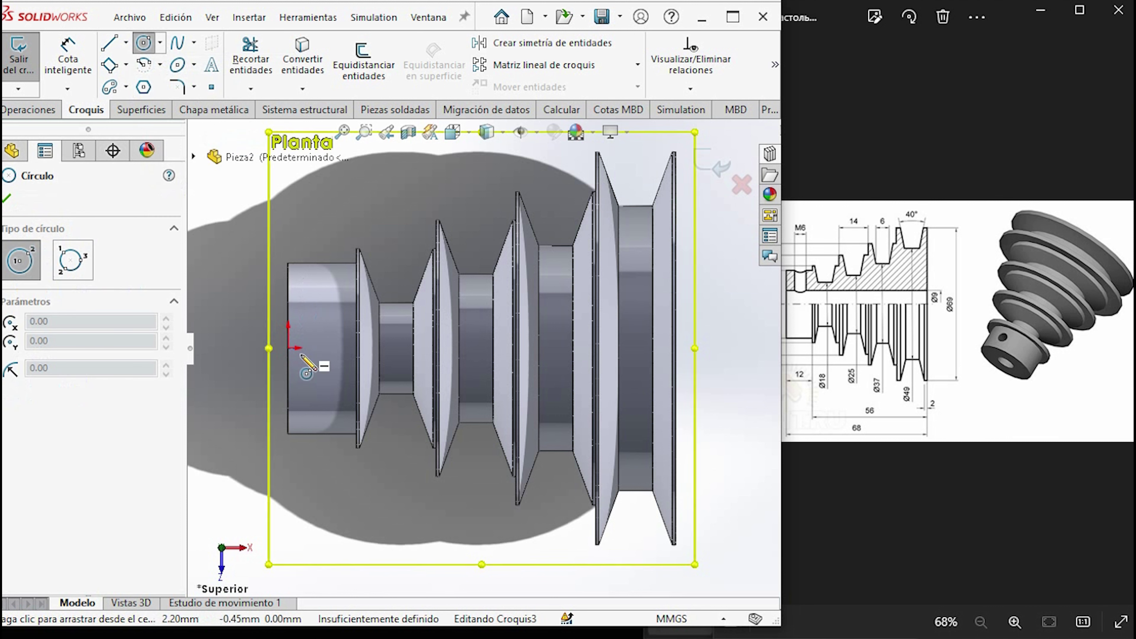
{"action": "left_click", "coordinate": [330, 348]}
{"action": "left_click", "coordinate": [345, 363]}
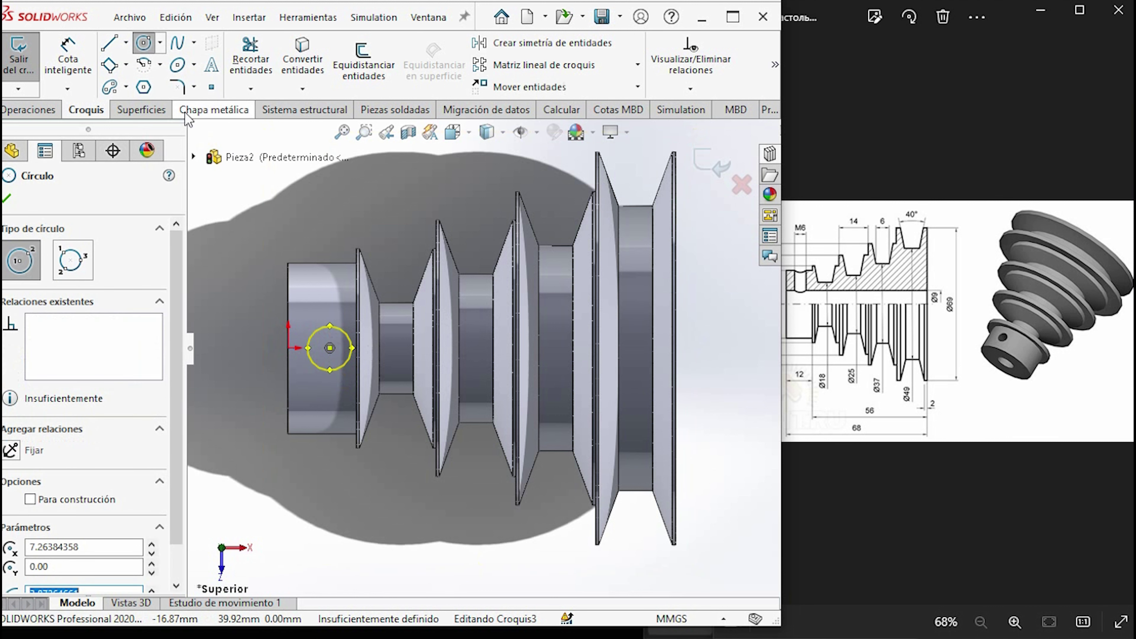
{"action": "left_click", "coordinate": [70, 71]}
{"action": "left_click", "coordinate": [346, 332]}
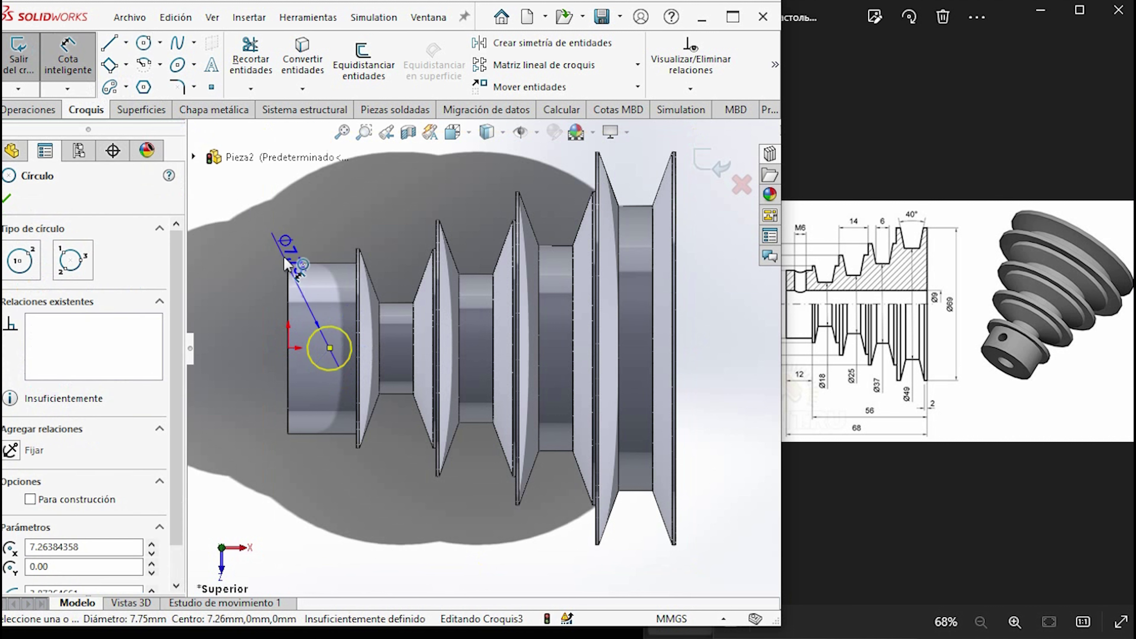
{"action": "left_click", "coordinate": [257, 264]}
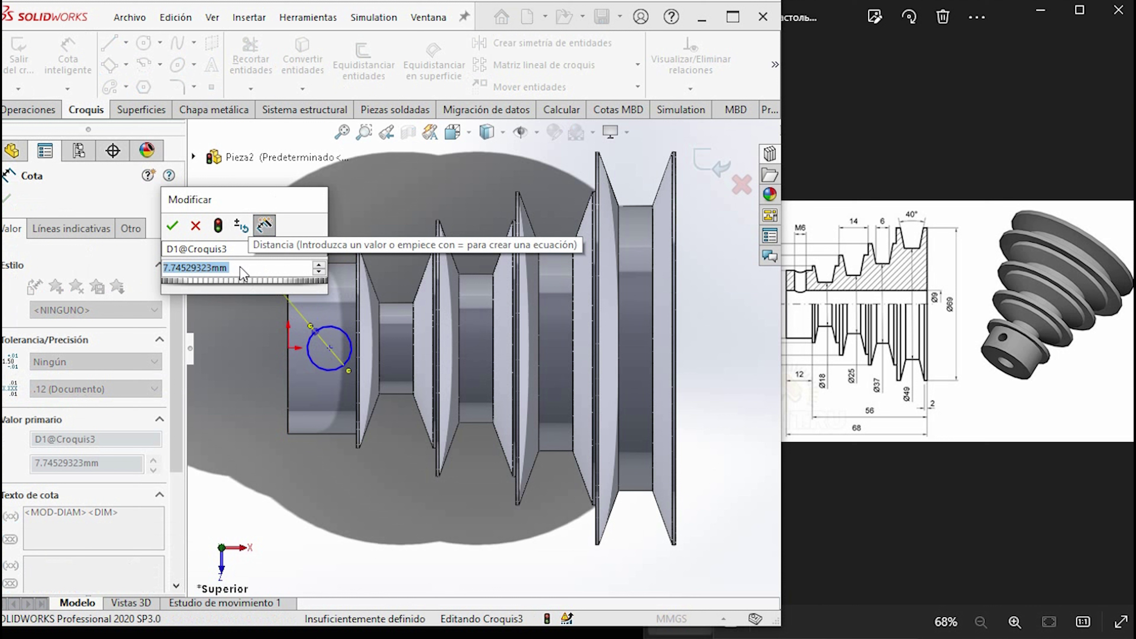
{"action": "type", "text": "6"}
{"action": "key", "text": "Return"}
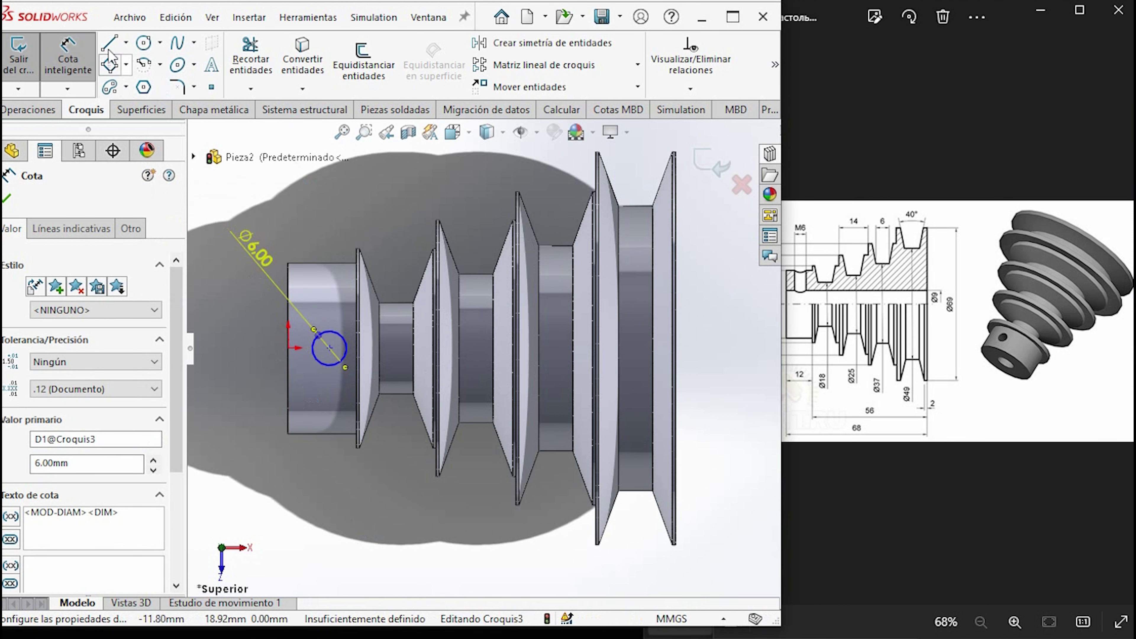
Dimension the circle centre 6 mm from the origin and start an Extruir corte
{"action": "left_click", "coordinate": [330, 348]}
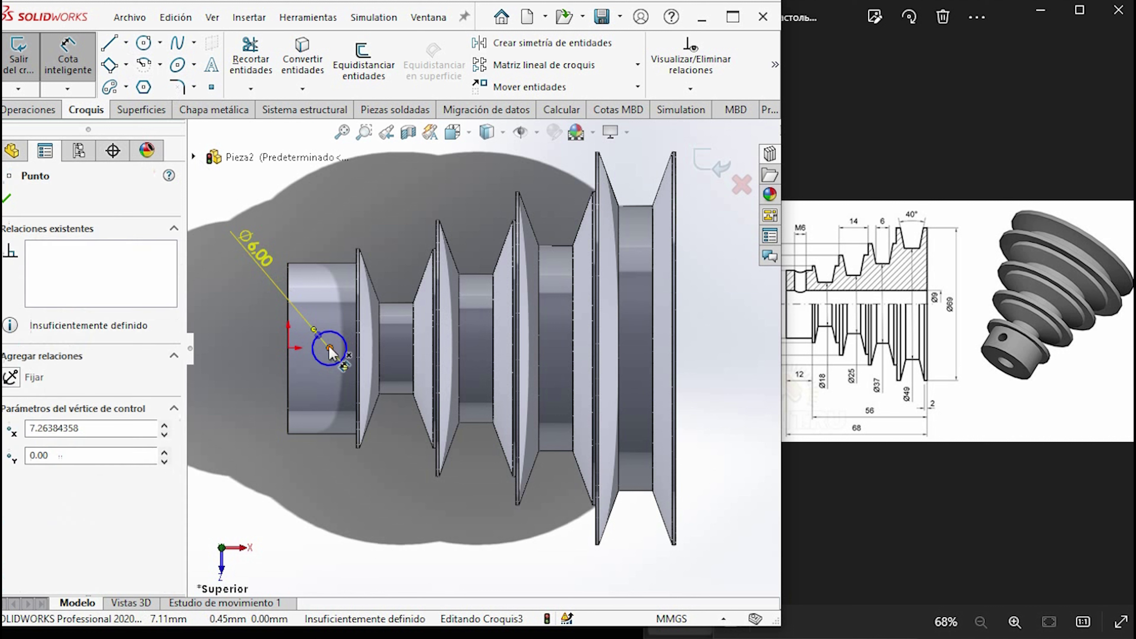
{"action": "left_click", "coordinate": [288, 348]}
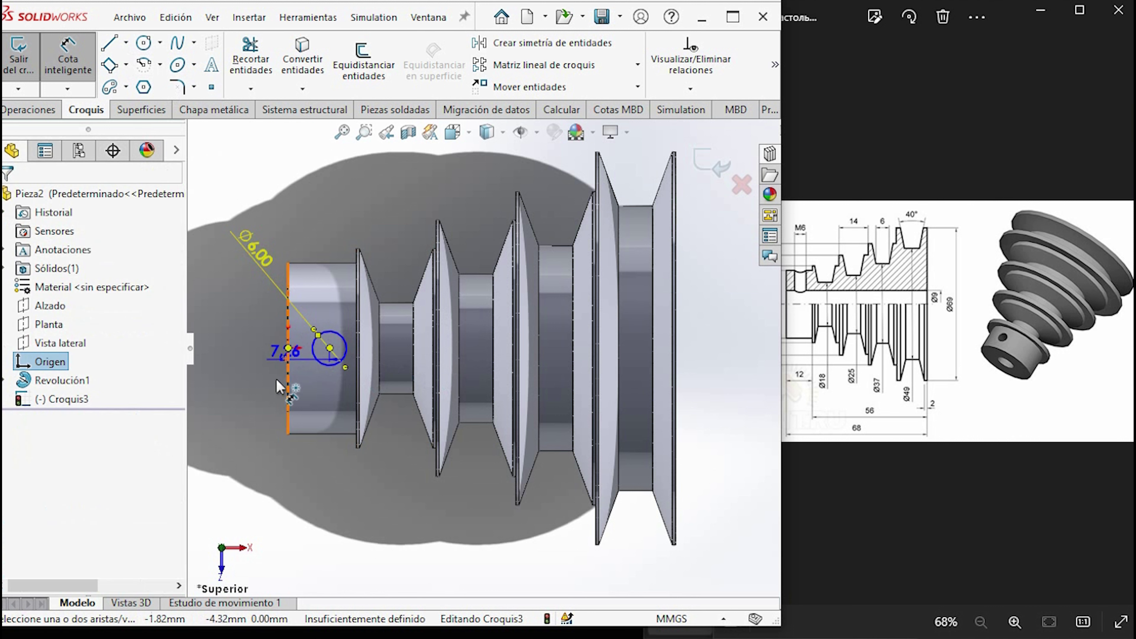
{"action": "left_click", "coordinate": [236, 417]}
{"action": "type", "text": "6"}
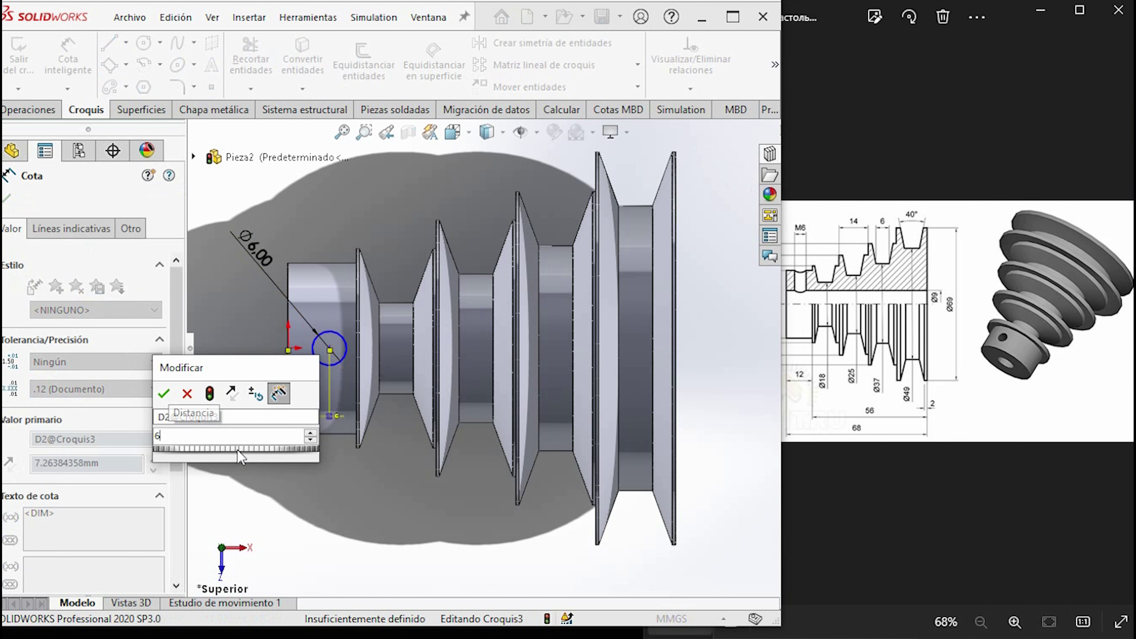
{"action": "key", "text": "Return"}
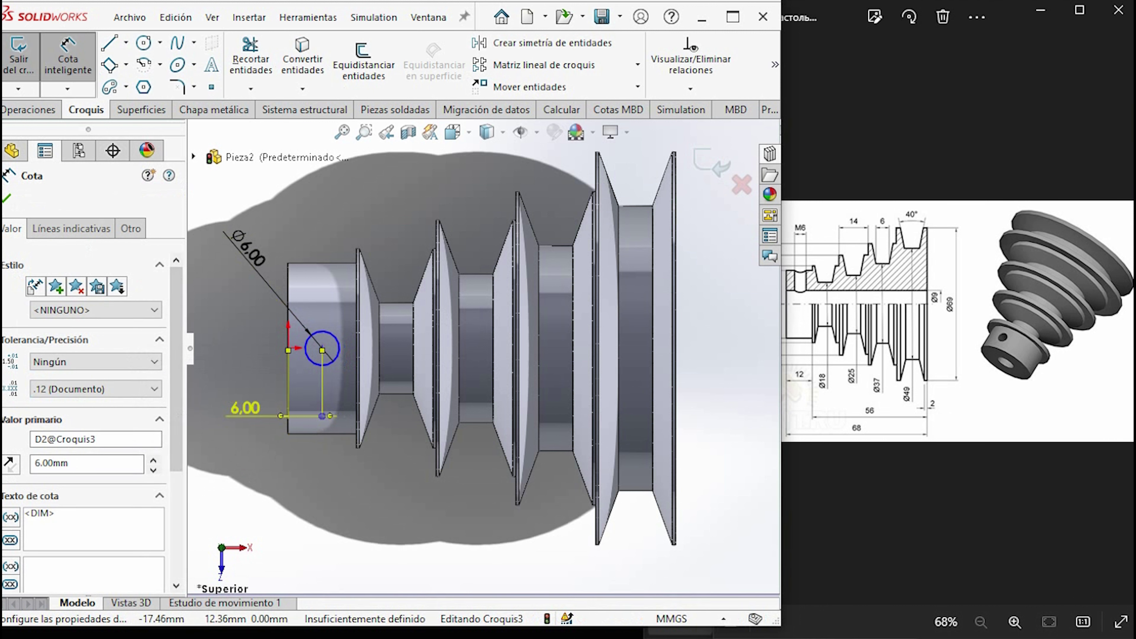
{"action": "left_click", "coordinate": [8, 199]}
{"action": "left_click", "coordinate": [29, 110]}
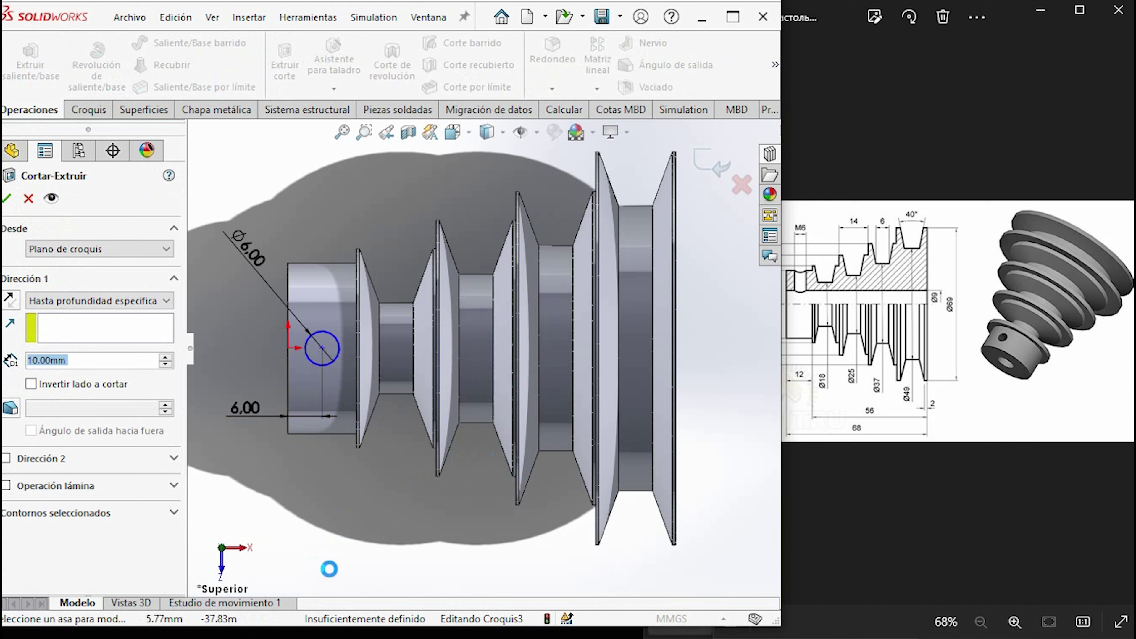
Set the extruded cut to Por todo and accept it as Cortar-Extruir1
{"action": "middle_click_drag", "start_coordinate": [448, 358], "coordinate": [492, 340]}
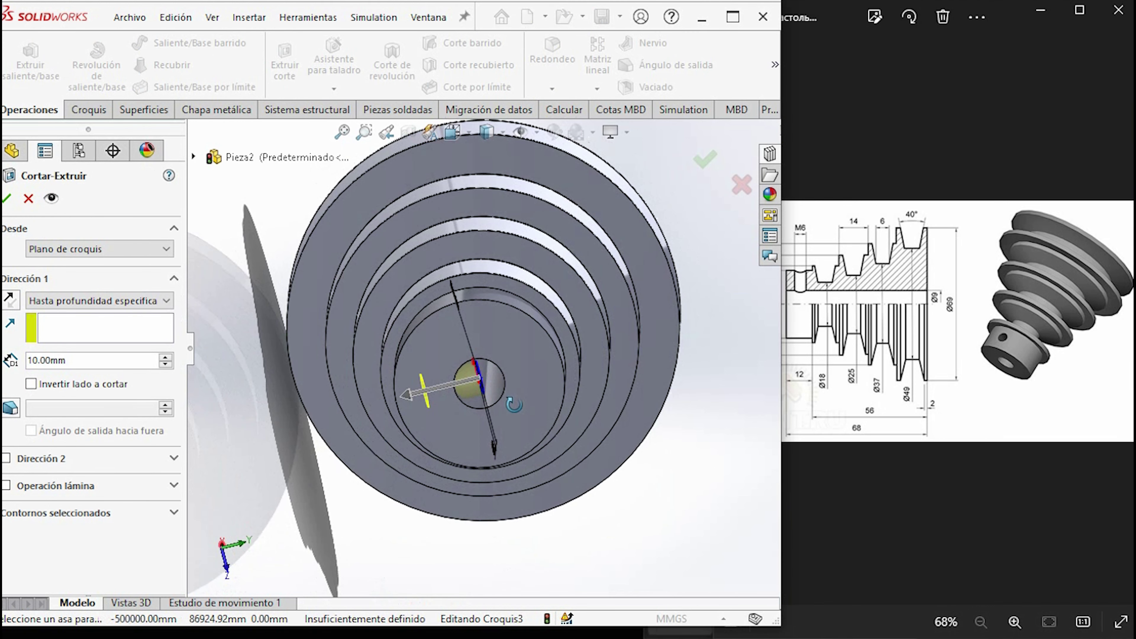
{"action": "left_click", "coordinate": [128, 306]}
{"action": "left_click", "coordinate": [93, 330]}
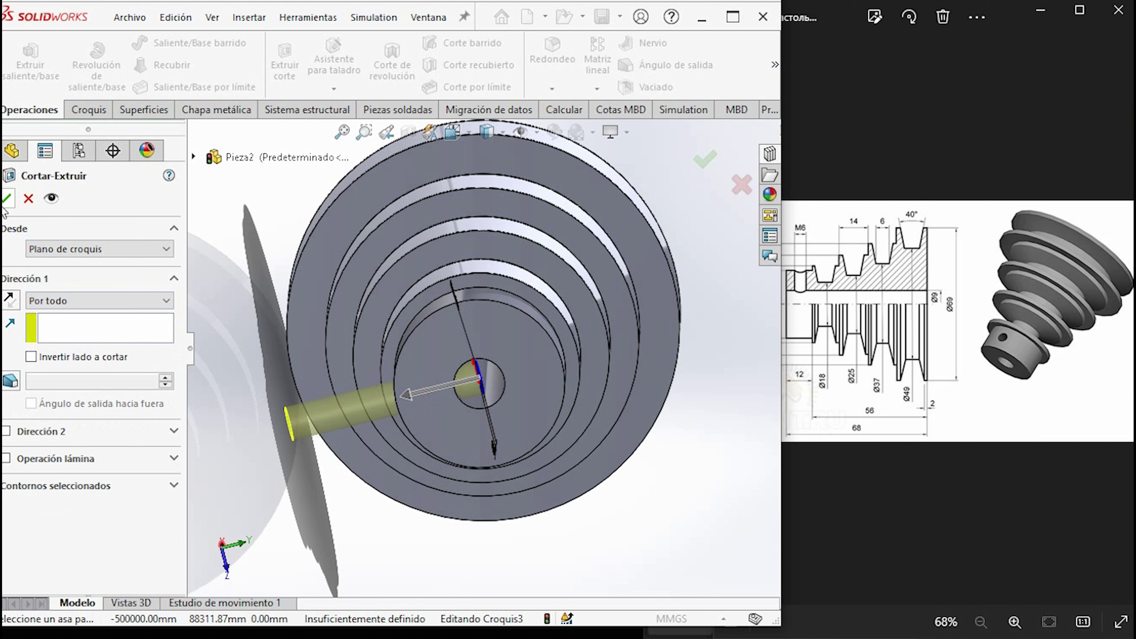
{"action": "left_click", "coordinate": [8, 200]}
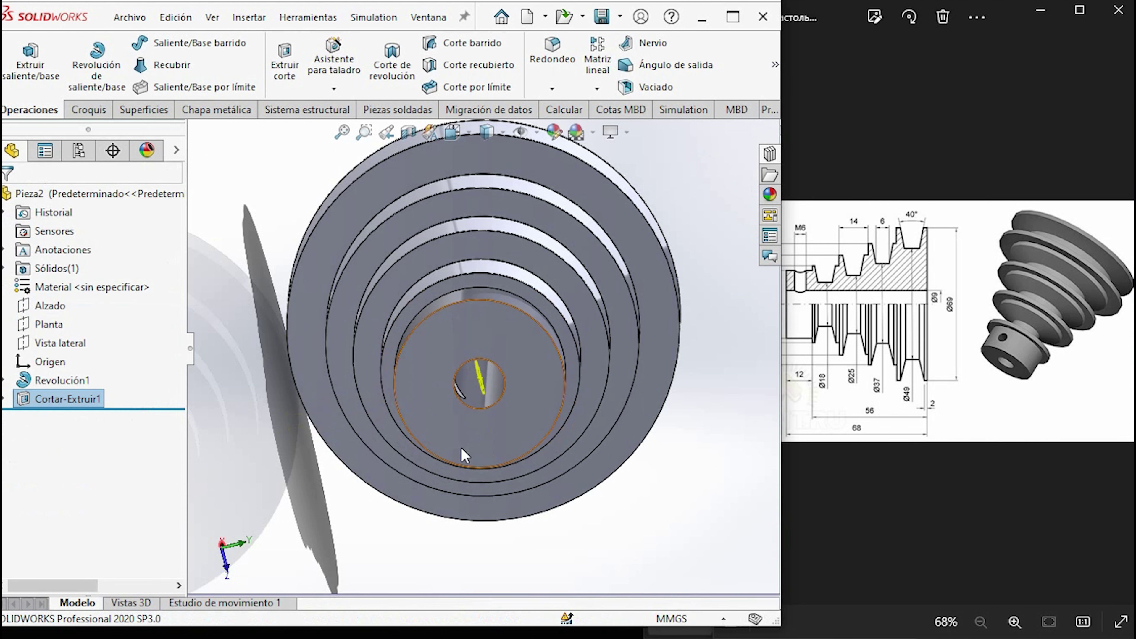
Inspect the cut in isometric view and open Cortar-Extruir1's options in the tree
{"action": "key", "text": "ctrl+7"}
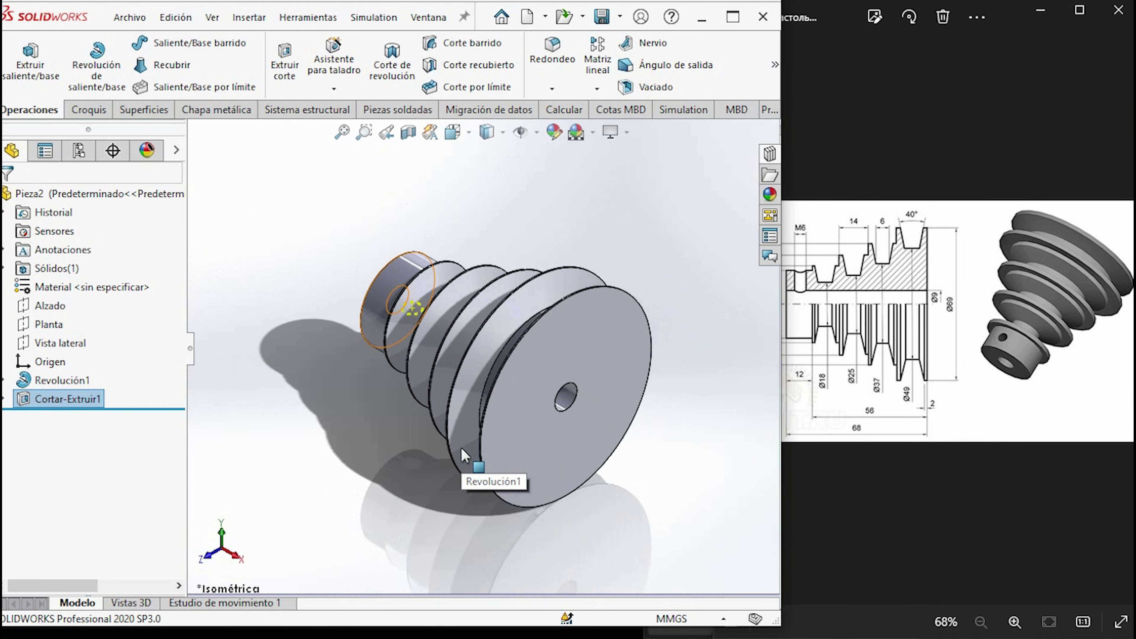
{"action": "mouse_move", "coordinate": [407, 321]}
{"action": "middle_mouse_down"}
{"action": "mouse_move", "coordinate": [449, 415]}
{"action": "mouse_move", "coordinate": [398, 447]}
{"action": "mouse_move", "coordinate": [408, 441]}
{"action": "mouse_move", "coordinate": [103, 345]}
{"action": "middle_mouse_up"}
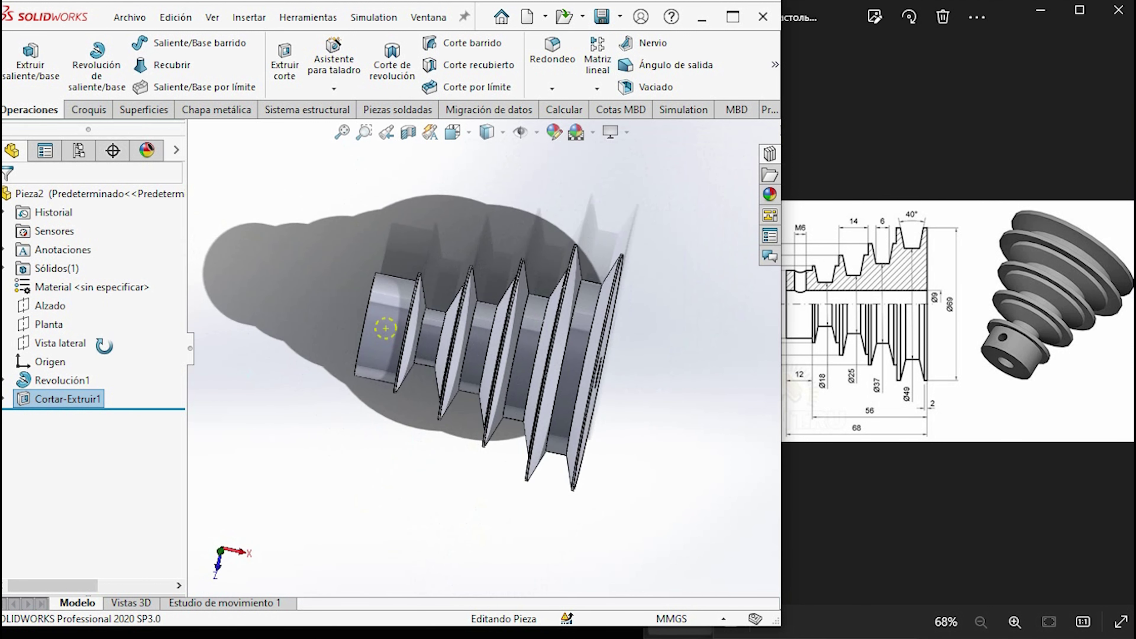
{"action": "left_click", "coordinate": [5, 397]}
{"action": "right_click", "coordinate": [65, 400]}
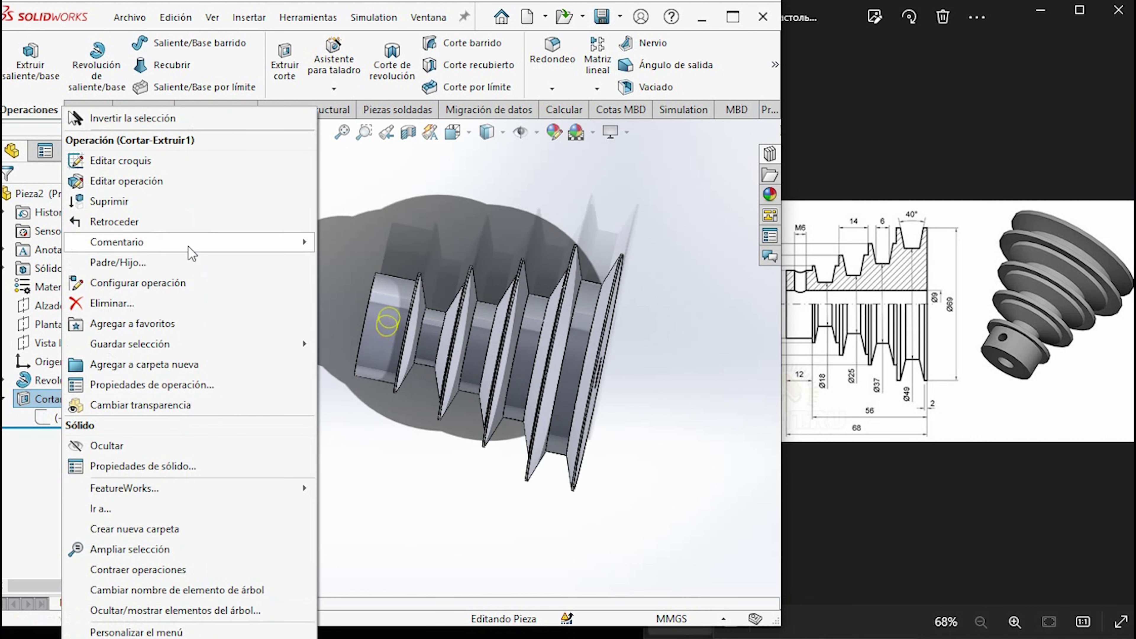
Edit Cortar-Extruir1 with its direction reversed so the Ø6 hole drills the hub
{"action": "left_click", "coordinate": [170, 181]}
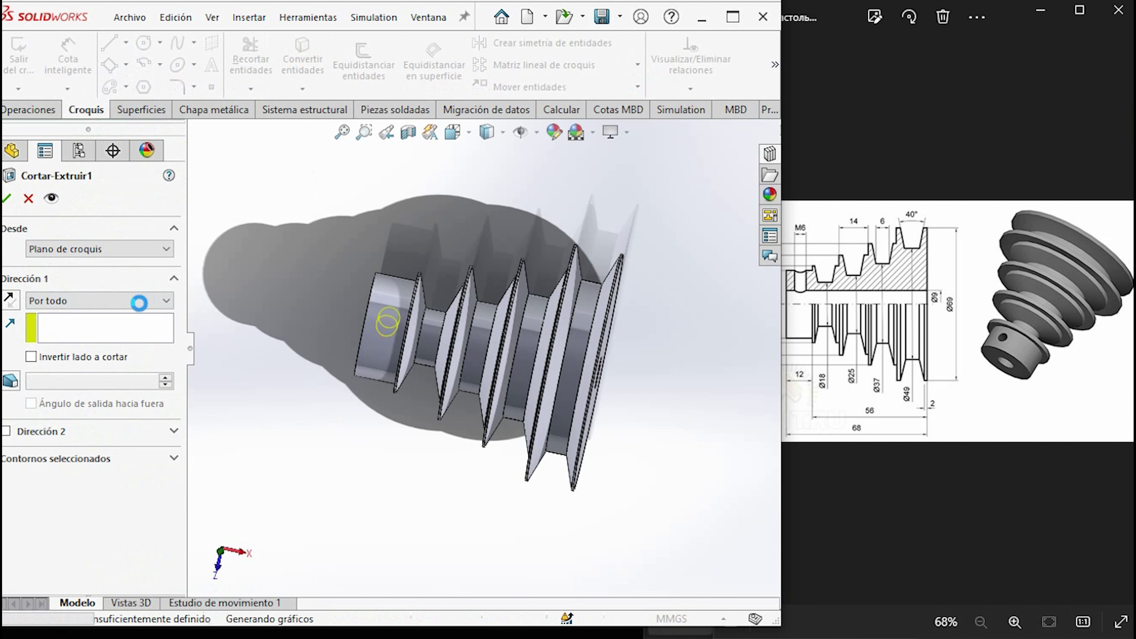
{"action": "left_click", "coordinate": [11, 304]}
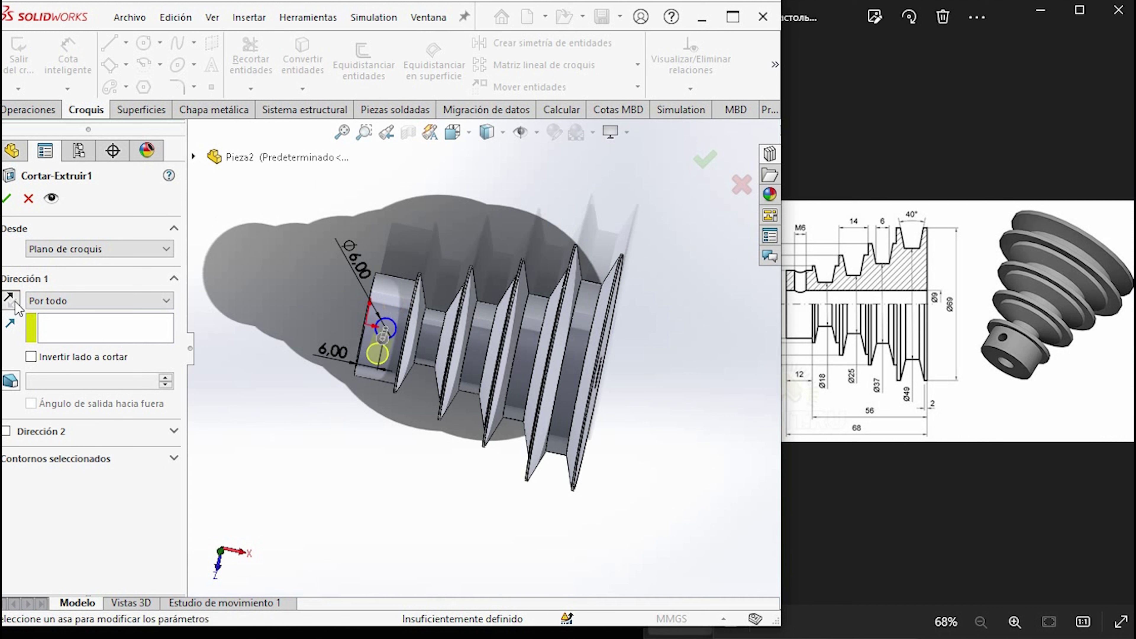
{"action": "left_click", "coordinate": [9, 198]}
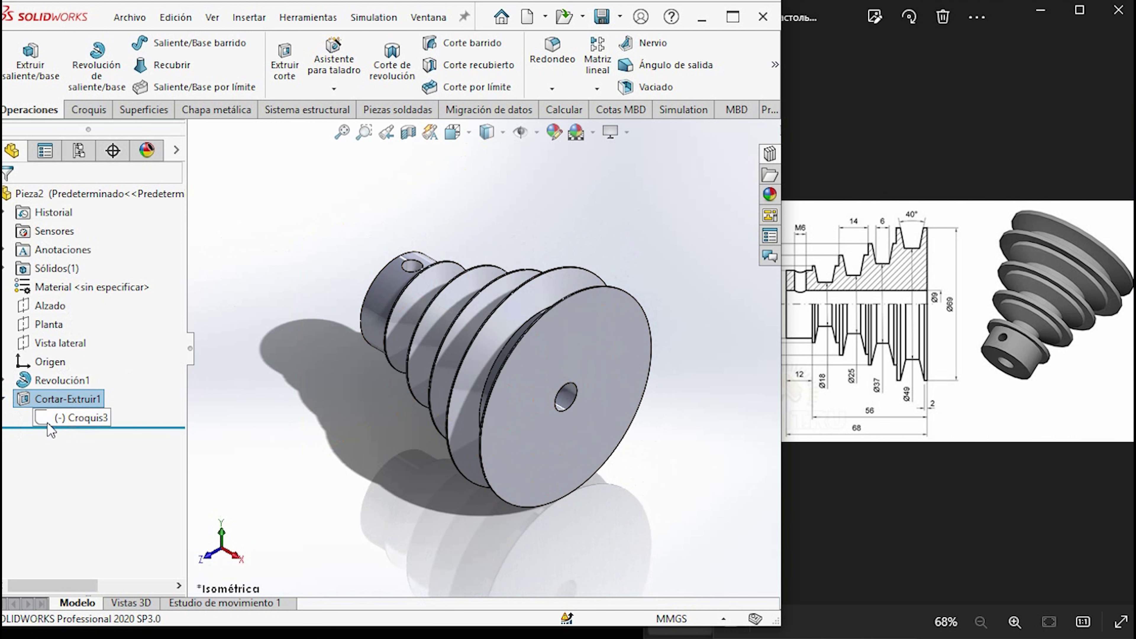
{"action": "mouse_move", "coordinate": [306, 432]}
{"action": "middle_mouse_down"}
{"action": "mouse_move", "coordinate": [398, 462]}
{"action": "mouse_move", "coordinate": [264, 389]}
{"action": "mouse_move", "coordinate": [515, 256]}
{"action": "mouse_move", "coordinate": [557, 444]}
{"action": "middle_mouse_up"}
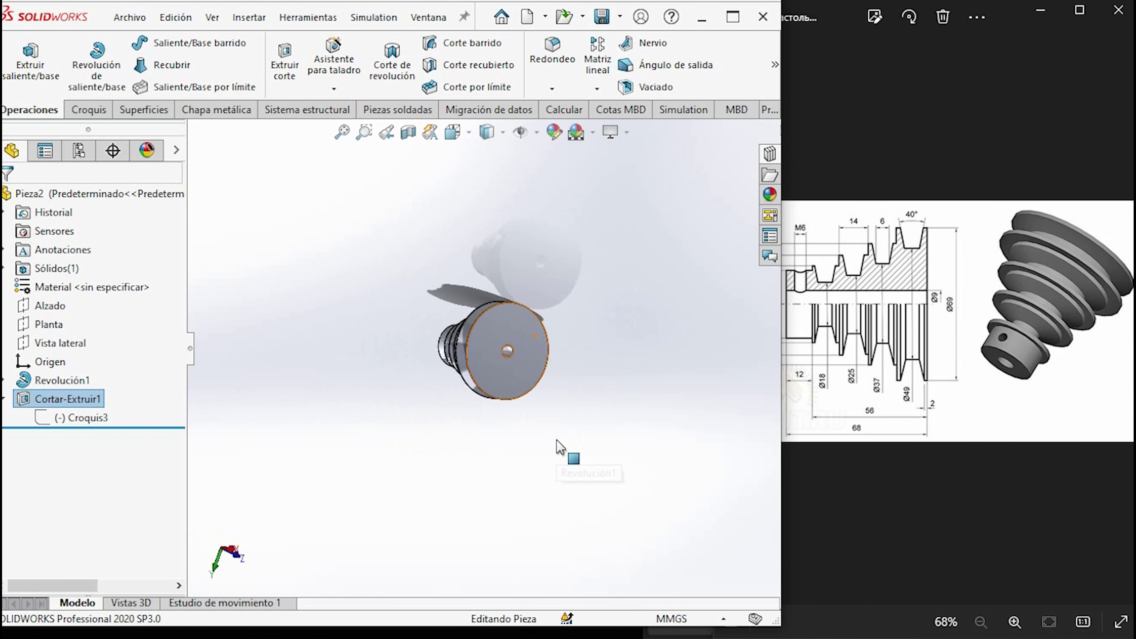
{"action": "mouse_move", "coordinate": [504, 337]}
{"action": "middle_mouse_down"}
{"action": "mouse_move", "coordinate": [514, 423]}
{"action": "mouse_move", "coordinate": [685, 333]}
{"action": "mouse_move", "coordinate": [476, 421]}
{"action": "mouse_move", "coordinate": [439, 472]}
{"action": "middle_mouse_up"}
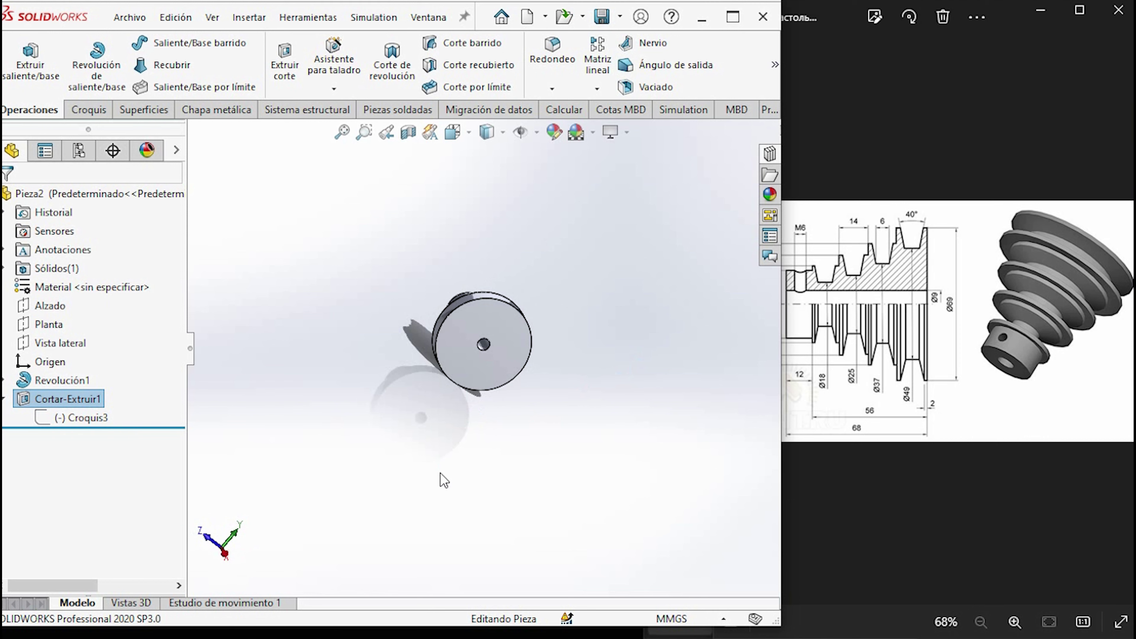